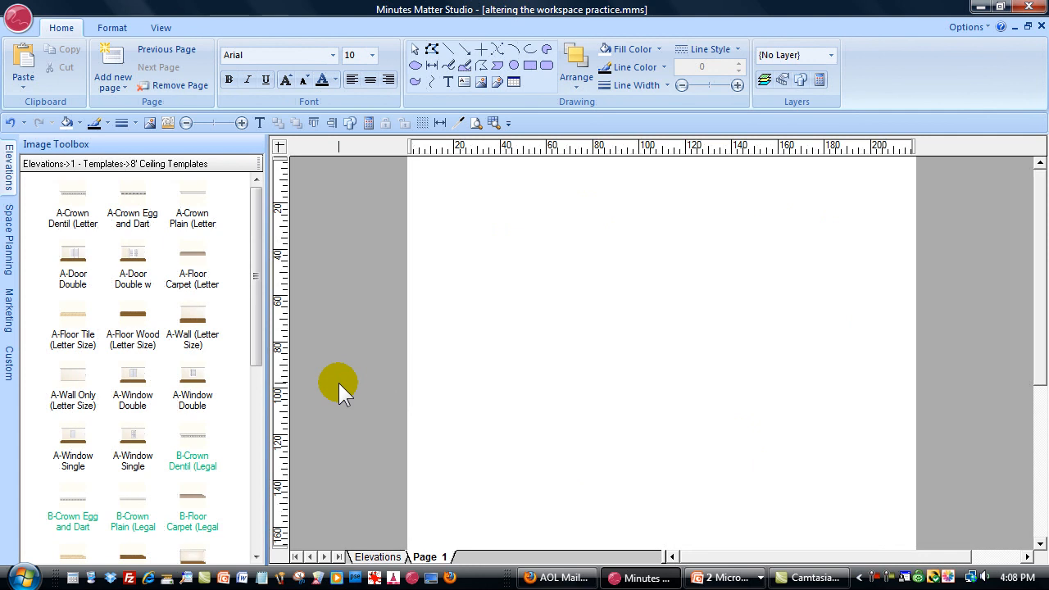
Step: Change the page's paper size to Legal in the page setup
click(18, 23)
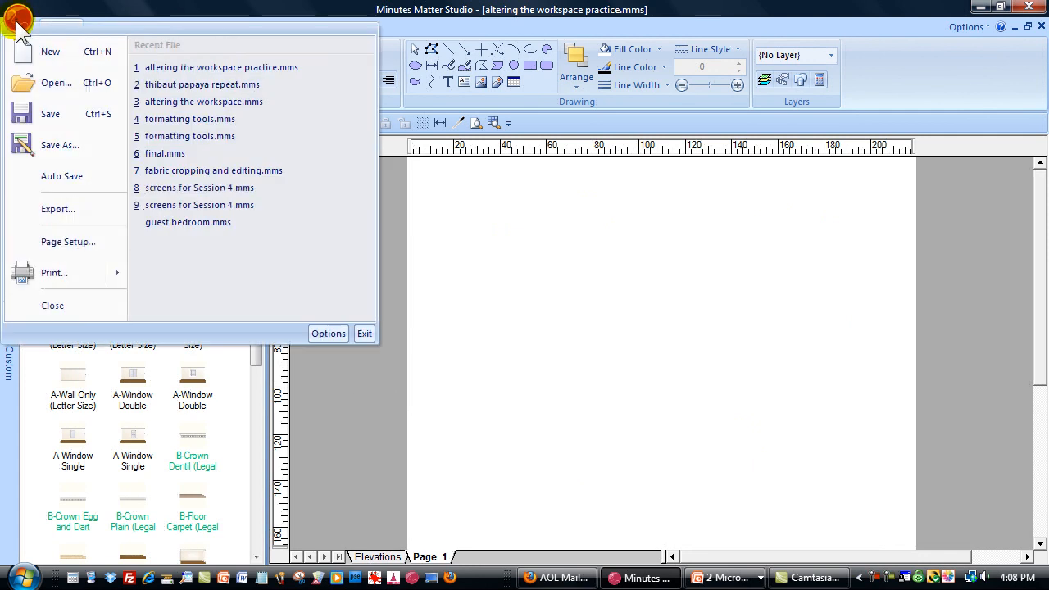
click(59, 244)
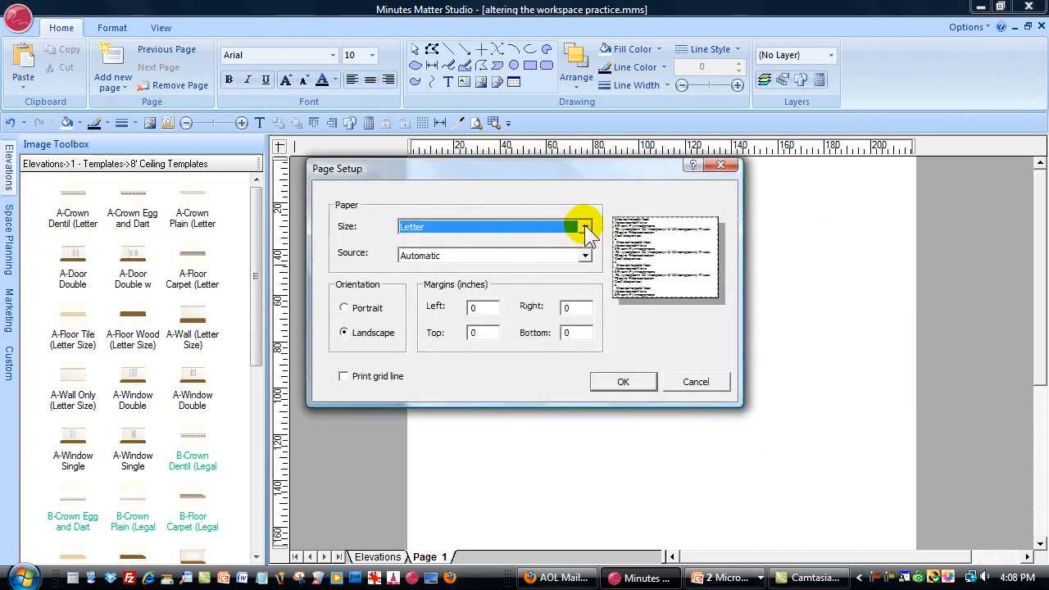
click(586, 227)
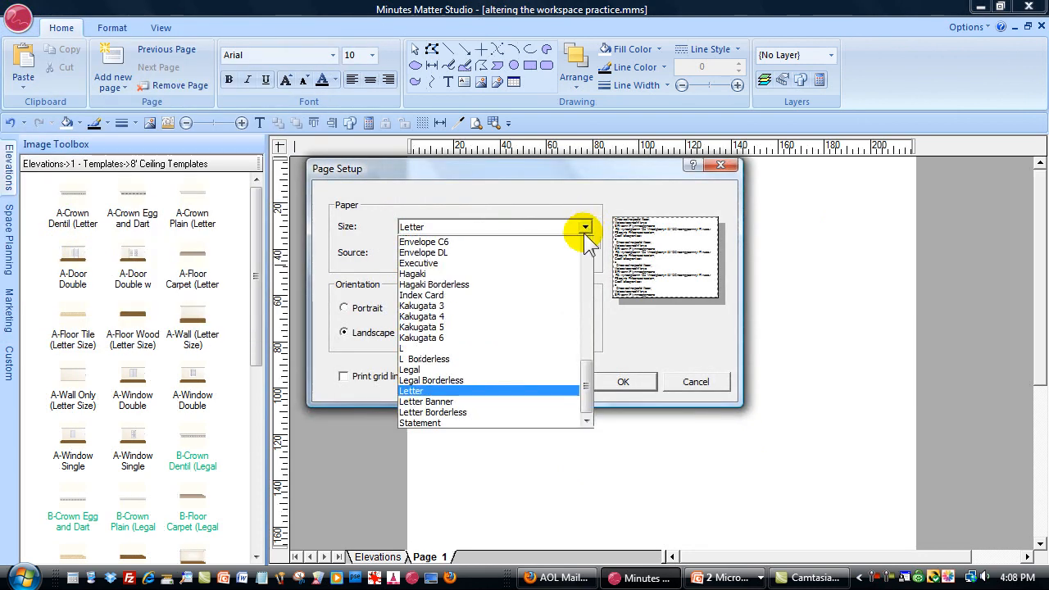
click(467, 369)
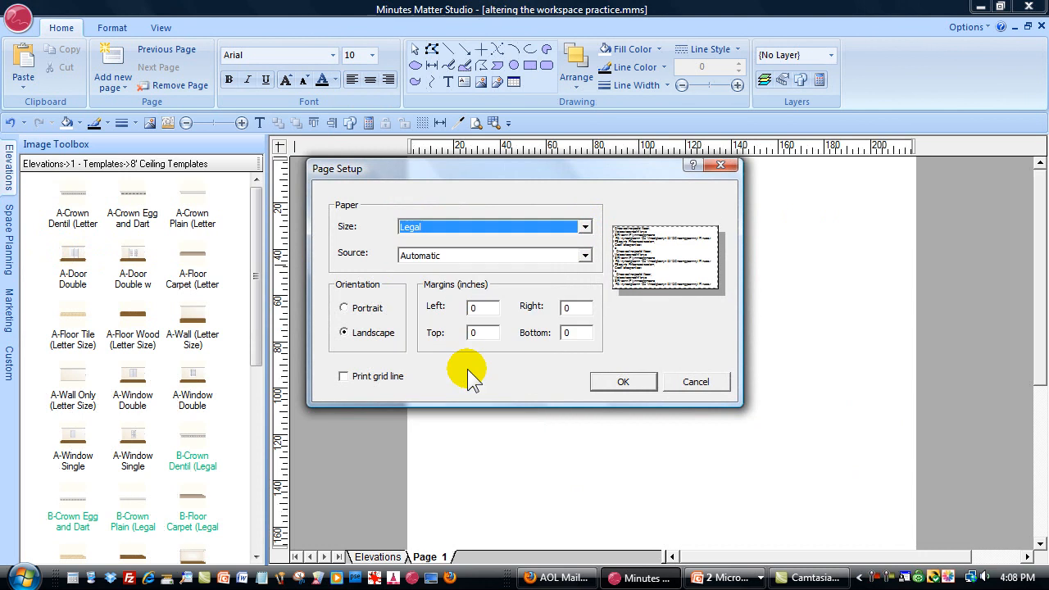
click(619, 382)
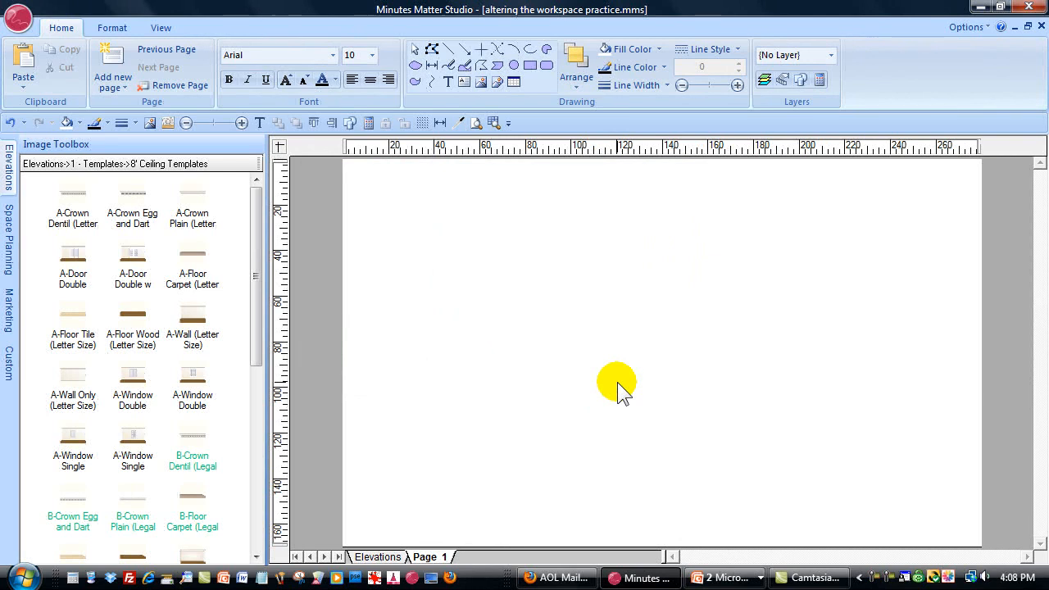
Step: Switch the page orientation to Portrait and fit the whole page in view
click(18, 18)
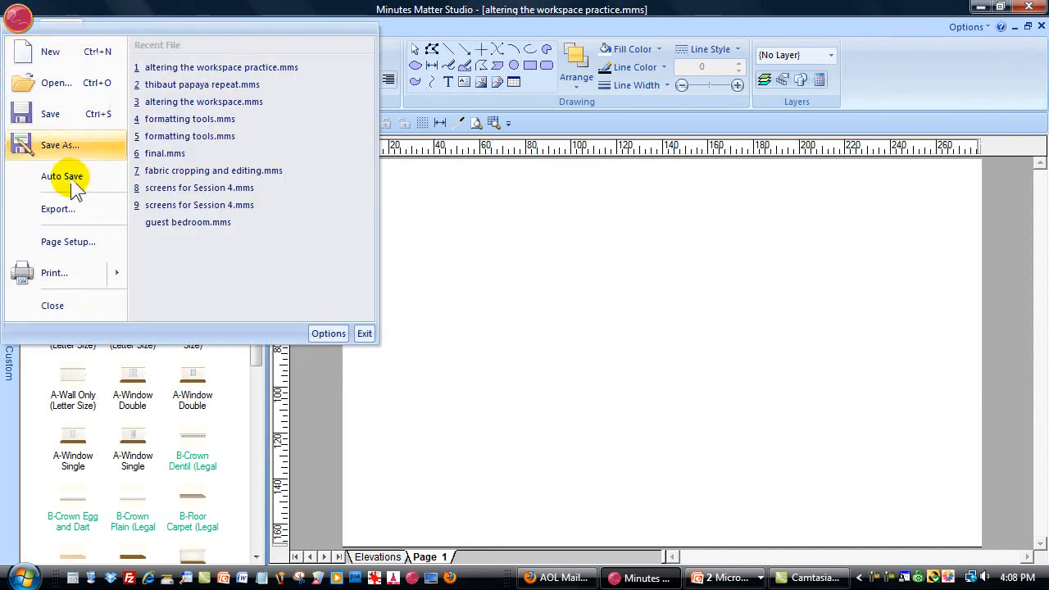
click(69, 243)
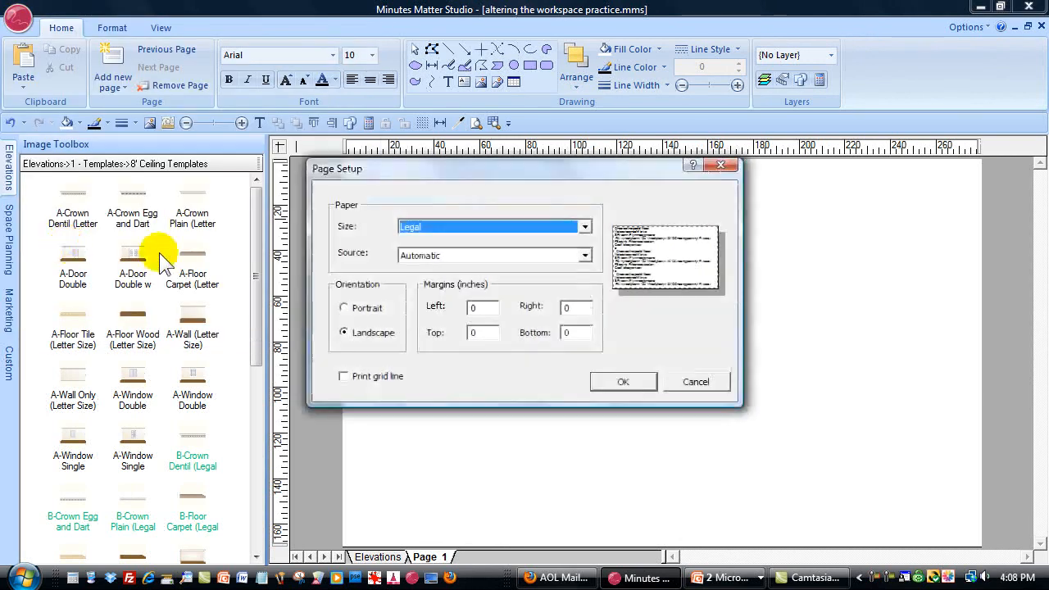
click(345, 307)
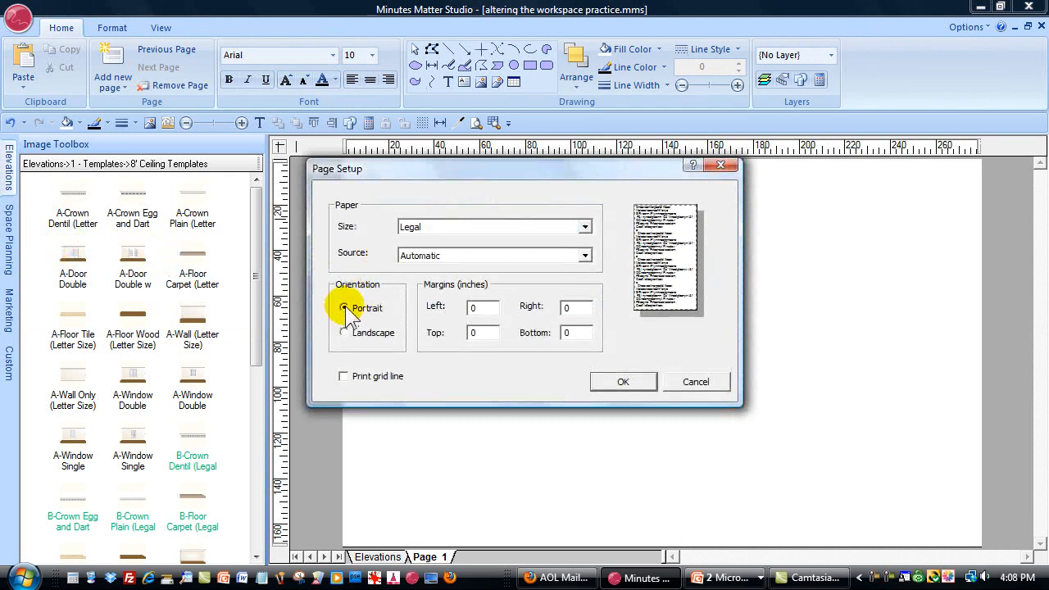
click(625, 382)
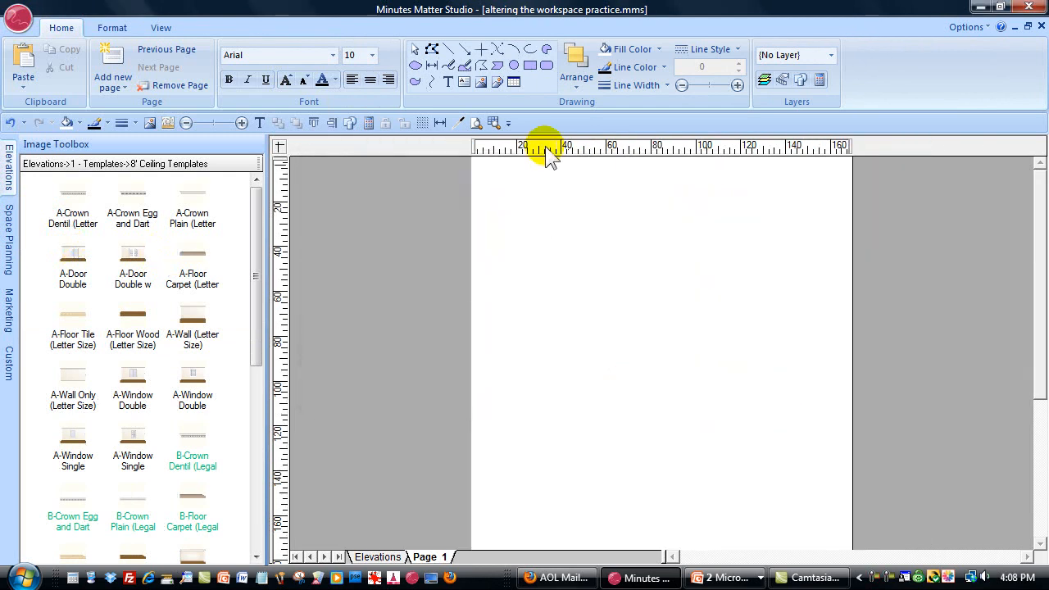
click(475, 121)
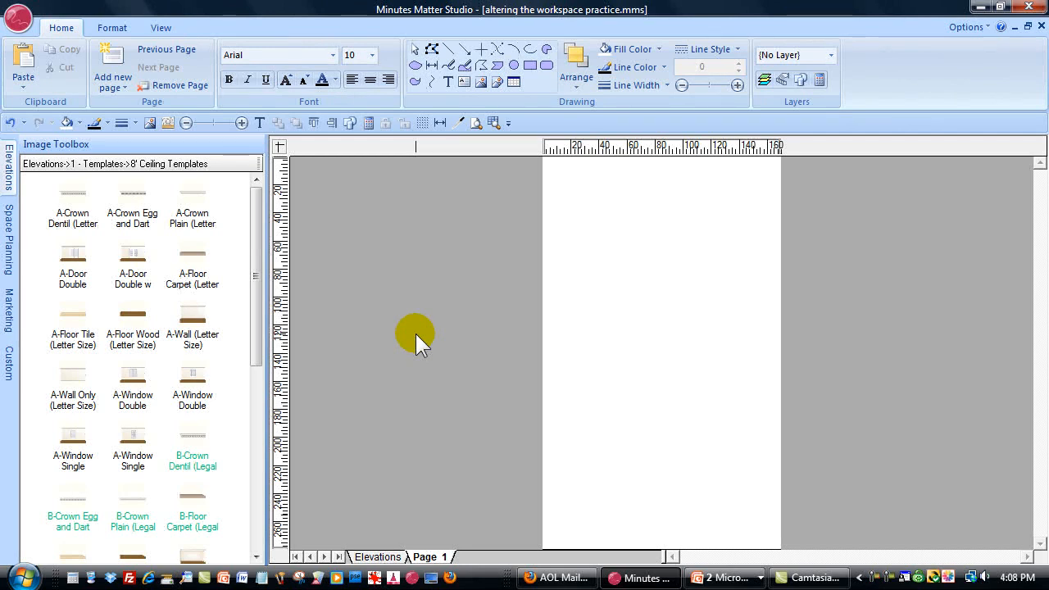
Step: Set the page to Letter size in Landscape orientation and fit it in view
click(18, 18)
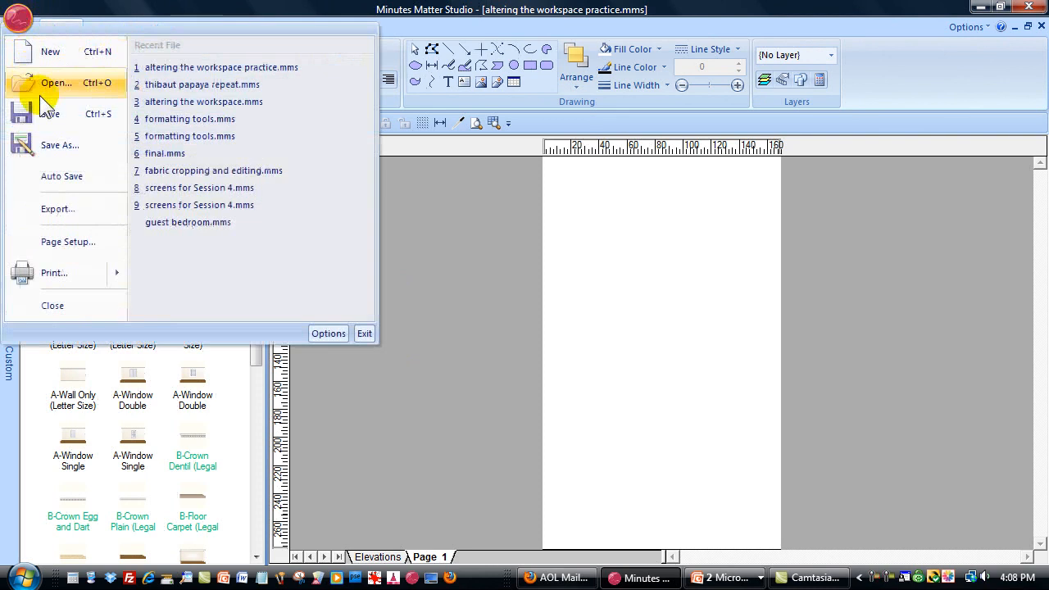
click(67, 241)
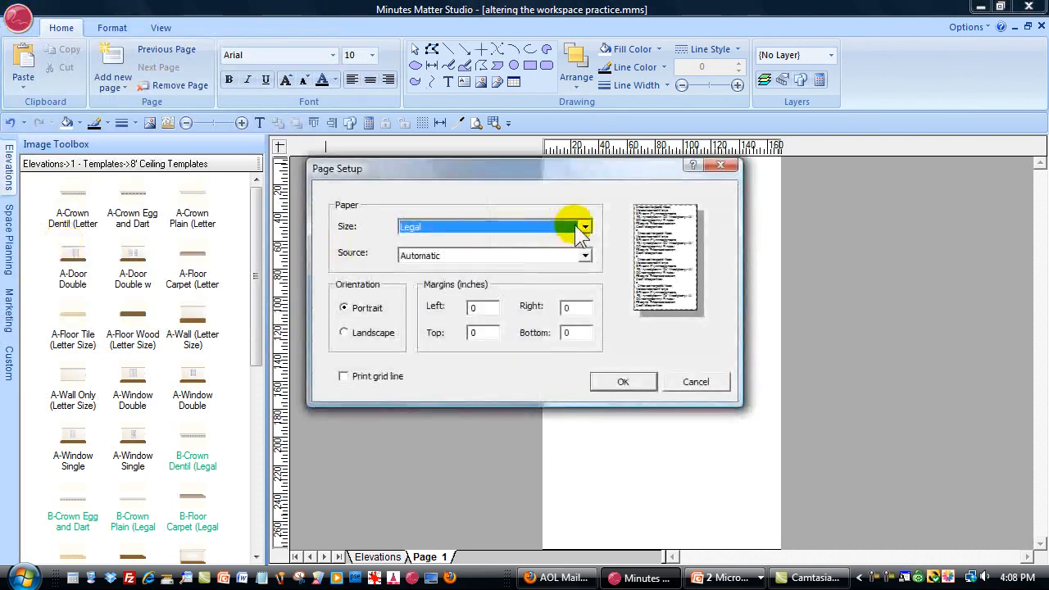
click(585, 227)
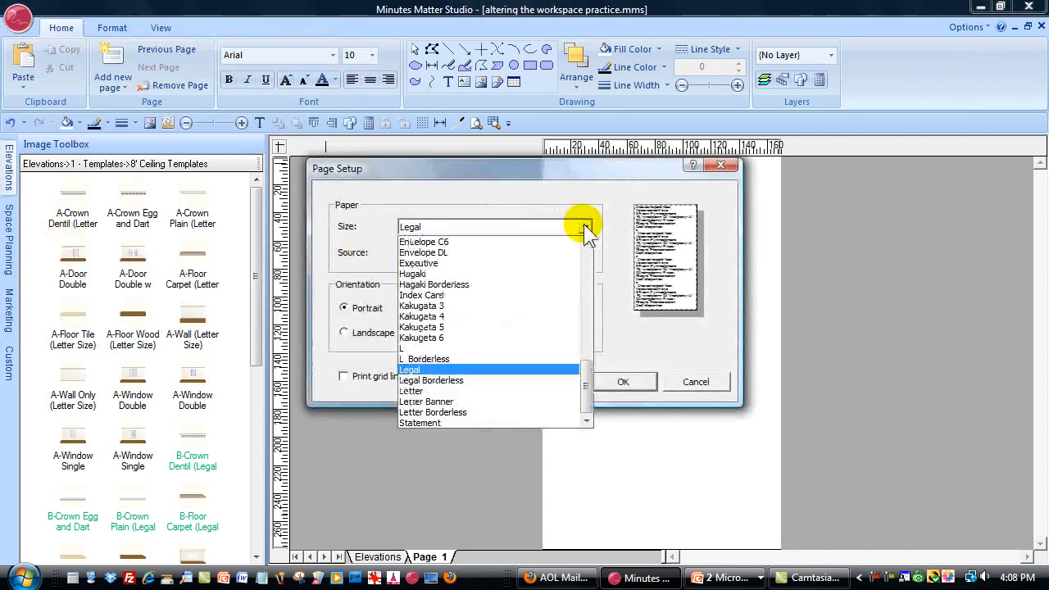
click(414, 392)
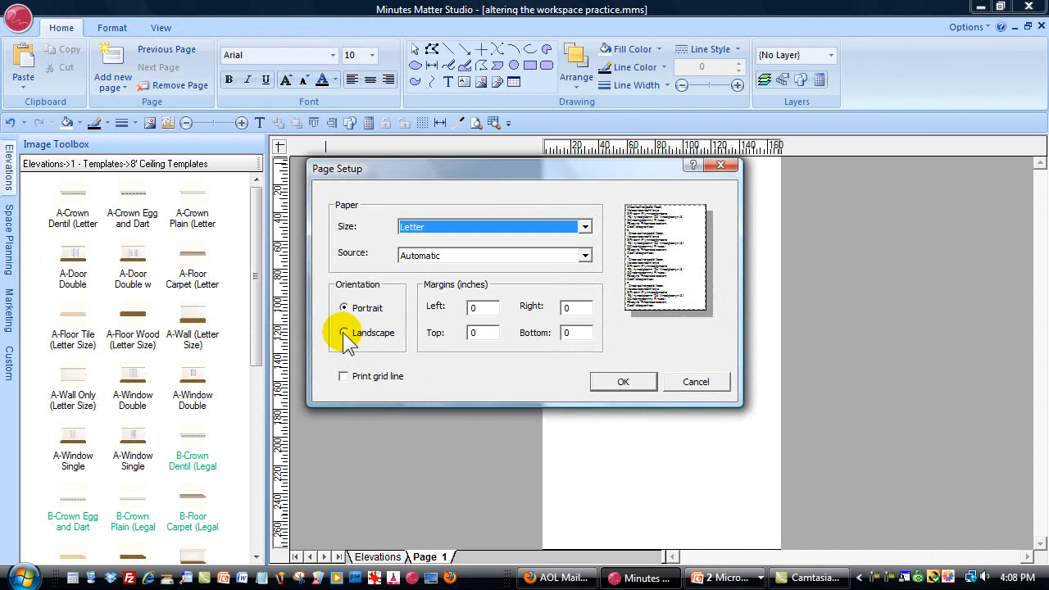
click(343, 332)
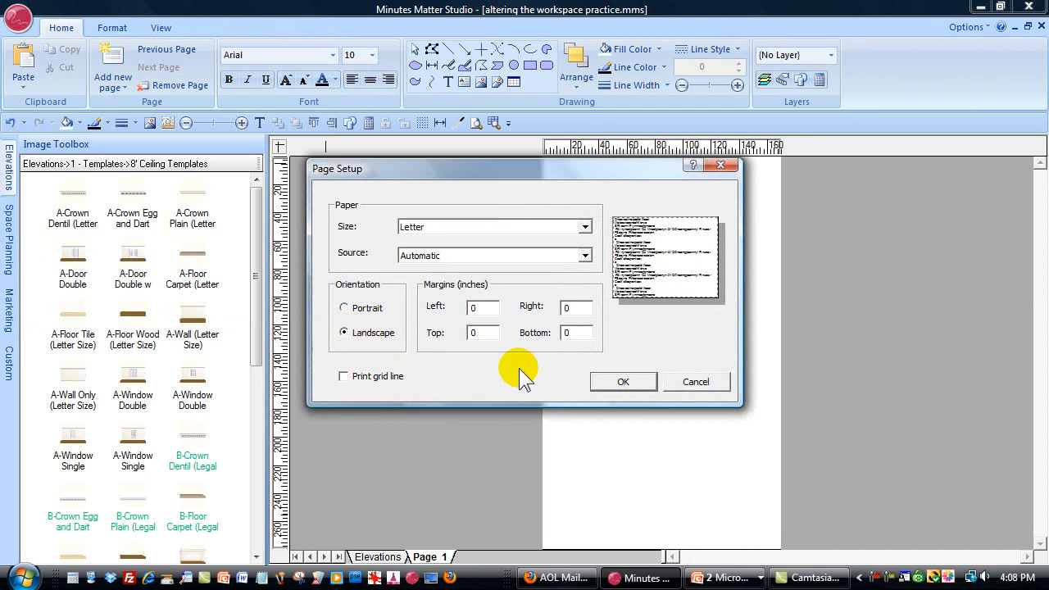
click(622, 382)
click(473, 123)
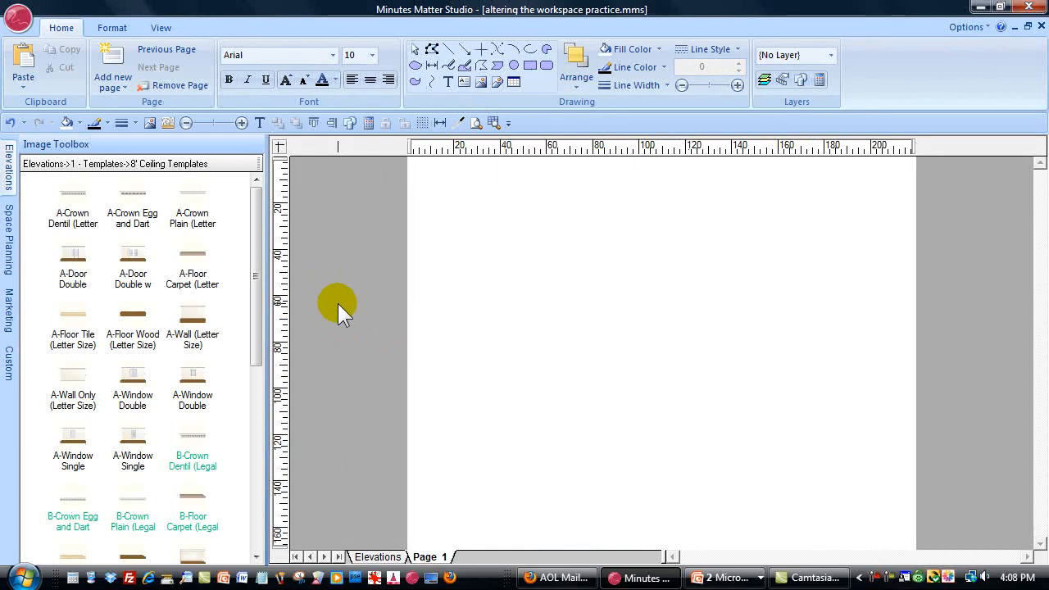
Step: Change the wall size of Page 1 to a width of 240 inches
click(158, 28)
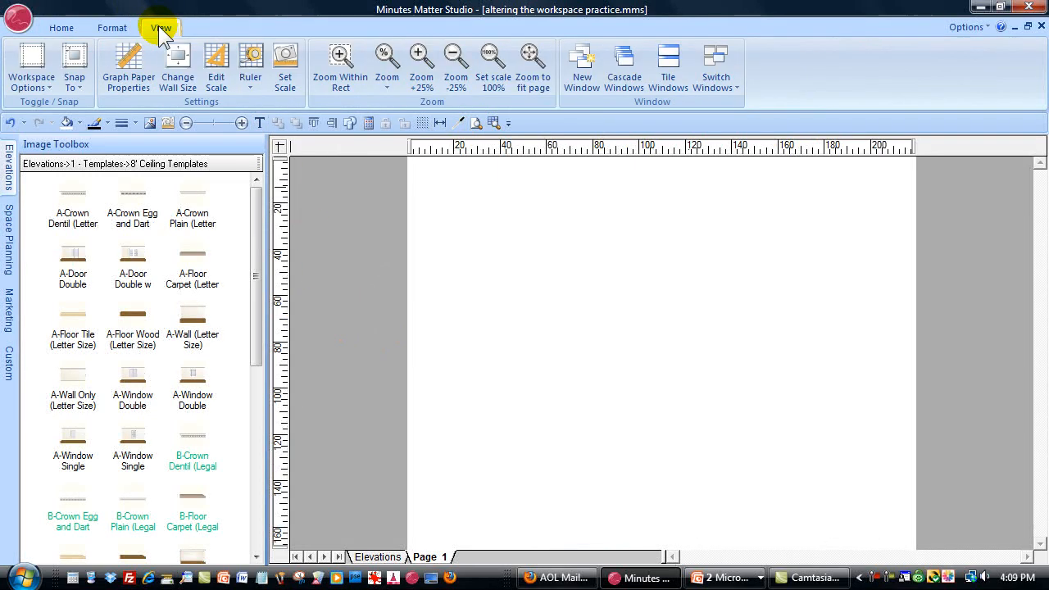
click(178, 72)
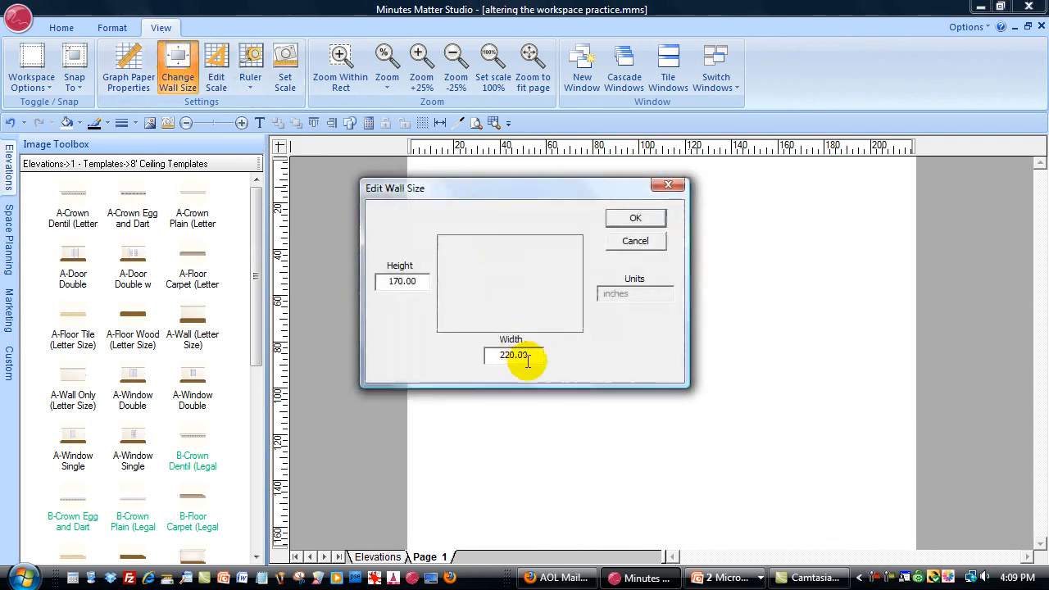
click(537, 358)
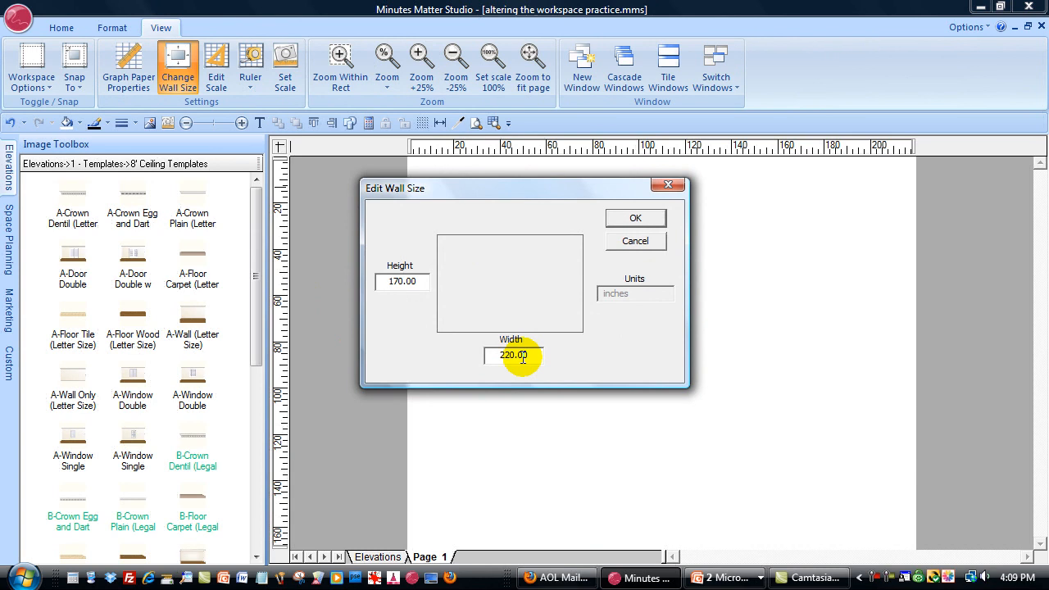
drag(523, 355, 482, 354)
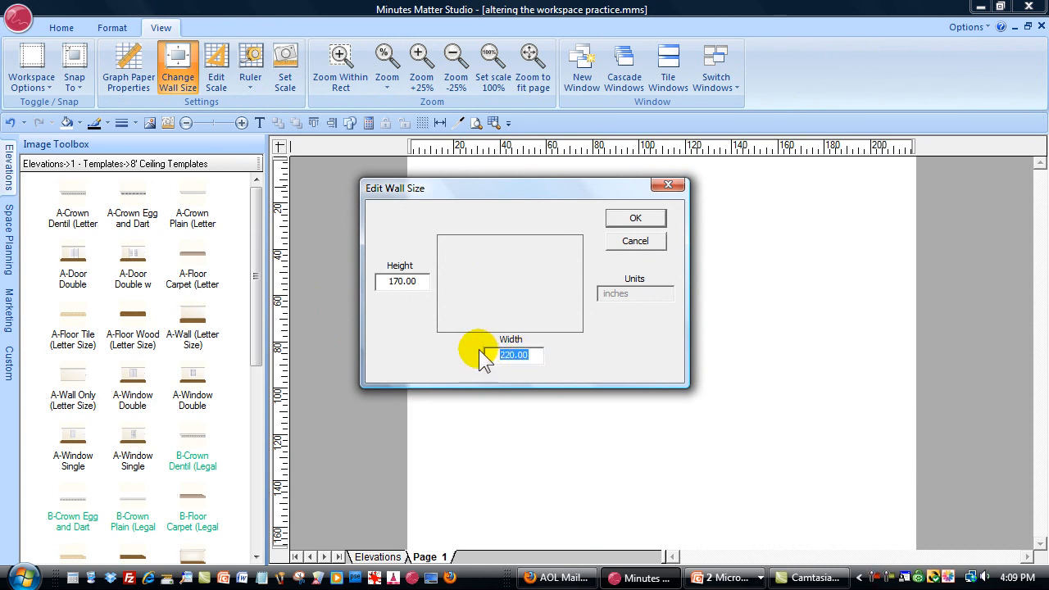
text(240)
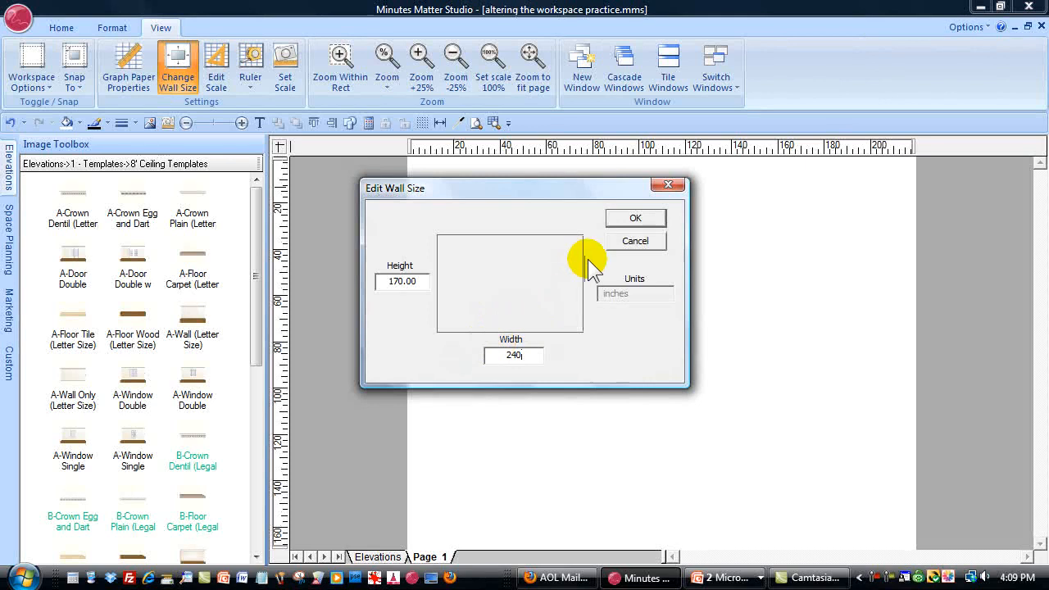
click(641, 217)
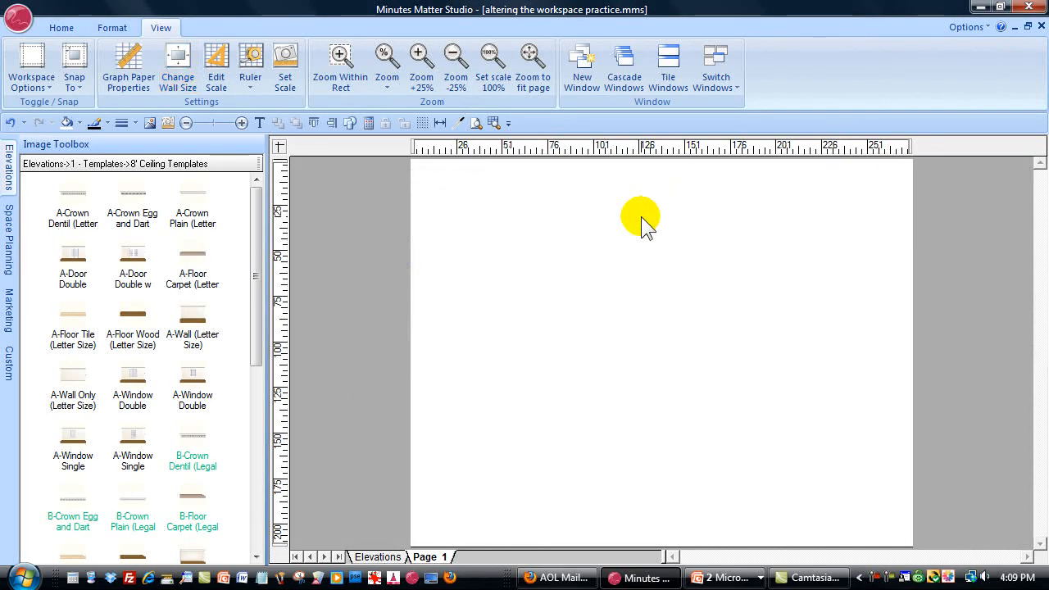
Step: Set the drawing scale so that 1 inch on the page equals a world distance of 20
click(214, 65)
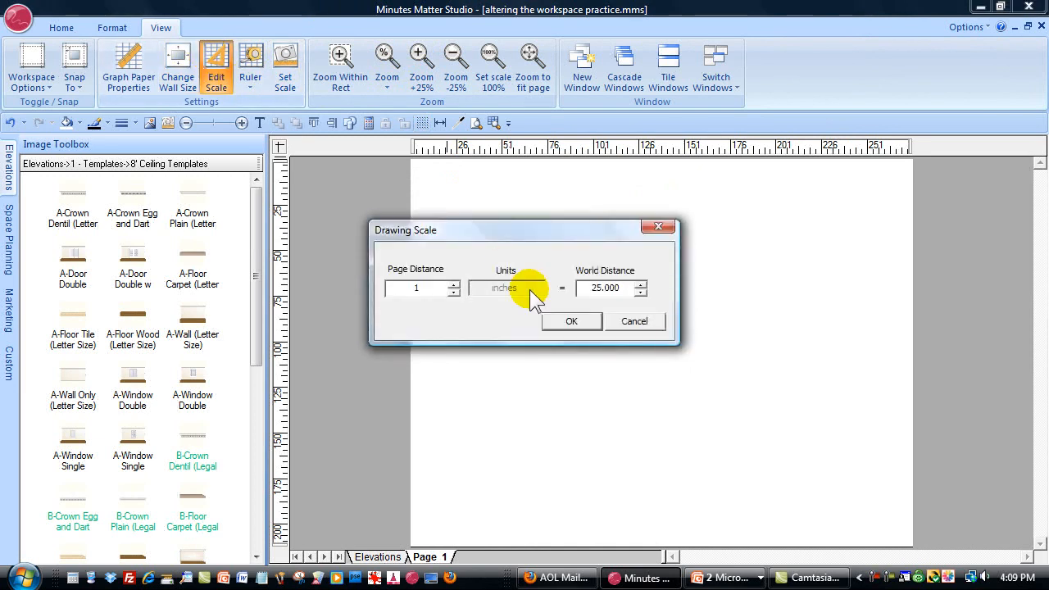
click(571, 322)
click(213, 84)
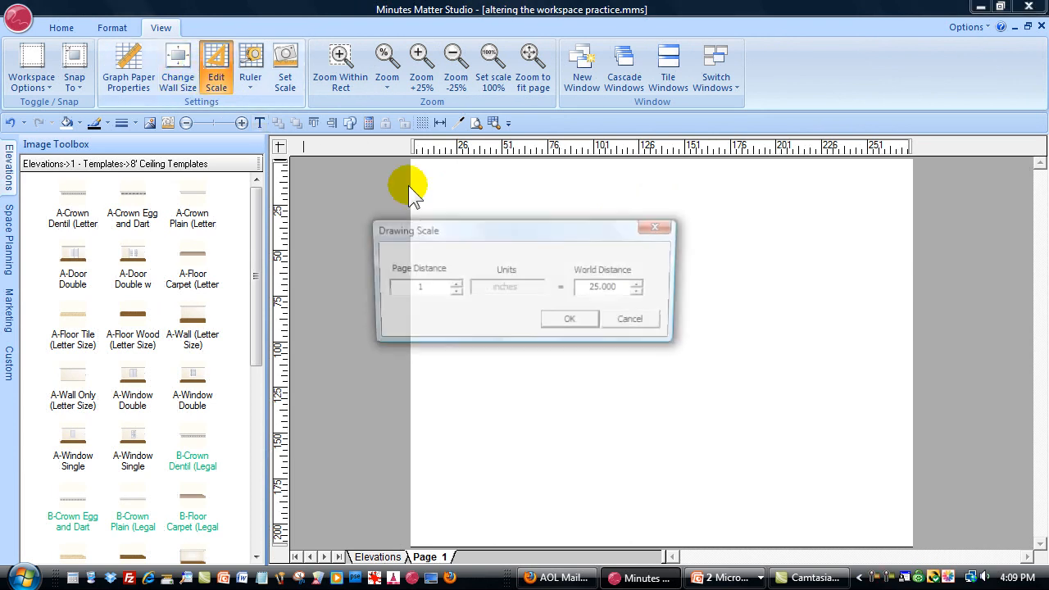
double_click(614, 287)
text(20)
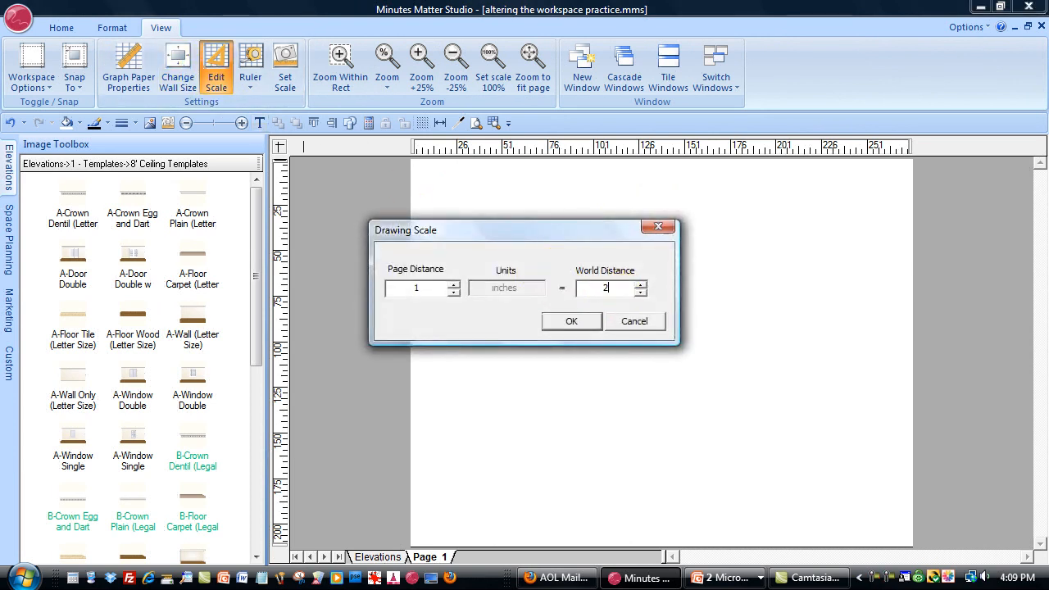
click(570, 322)
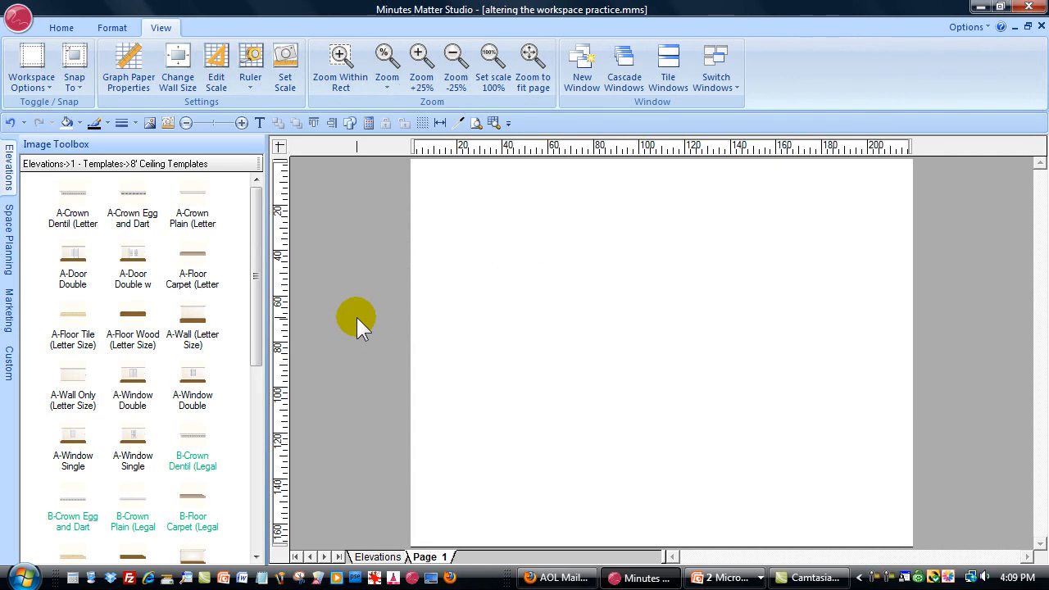
Step: On the Elevations page, move the room photo off the wall drawing and check that page's drawing scale
click(377, 557)
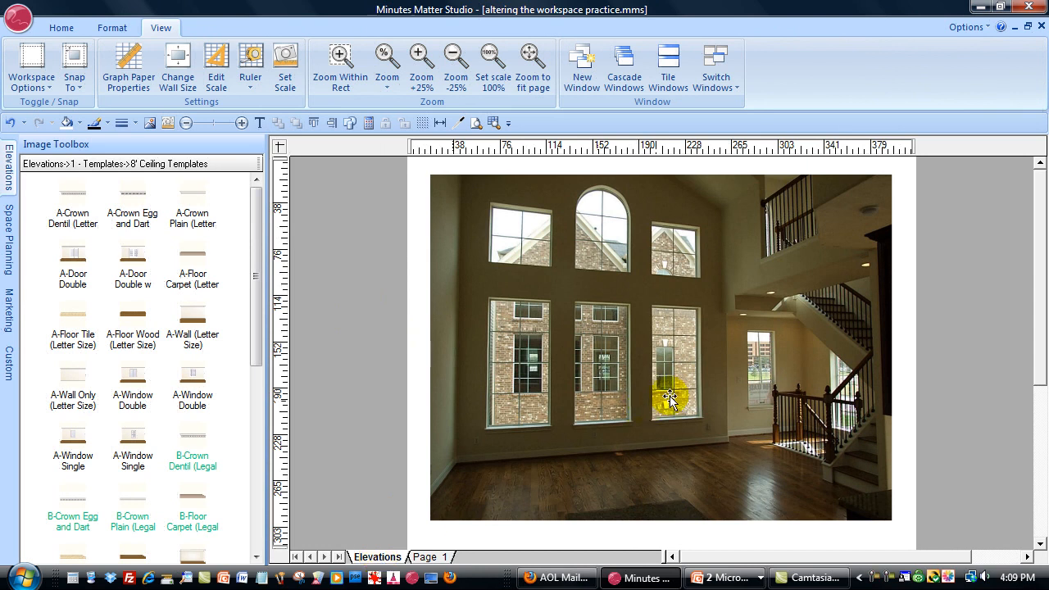
drag(756, 366, 131, 355)
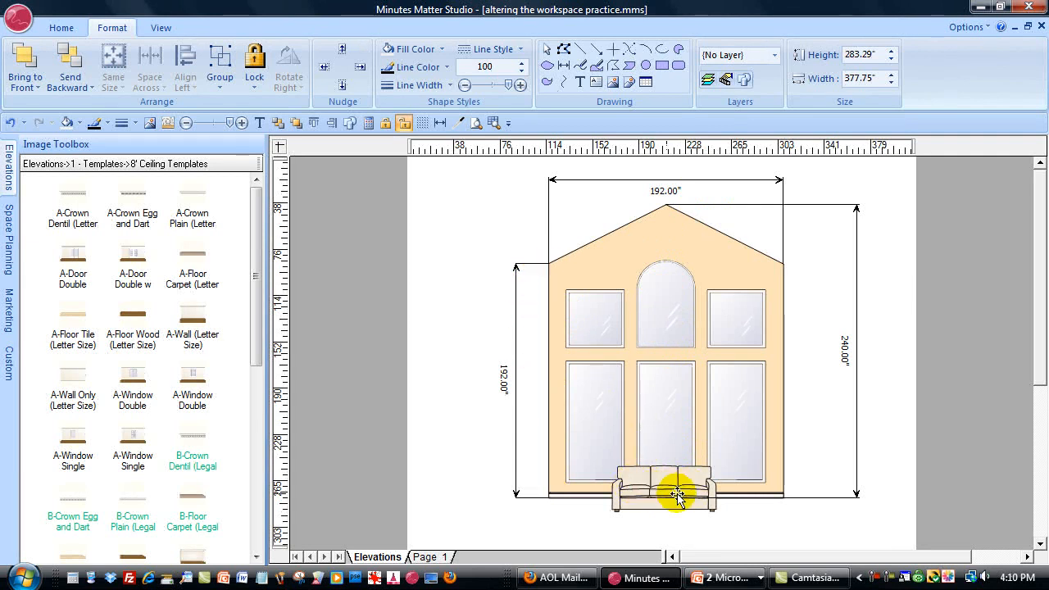
click(168, 28)
click(216, 71)
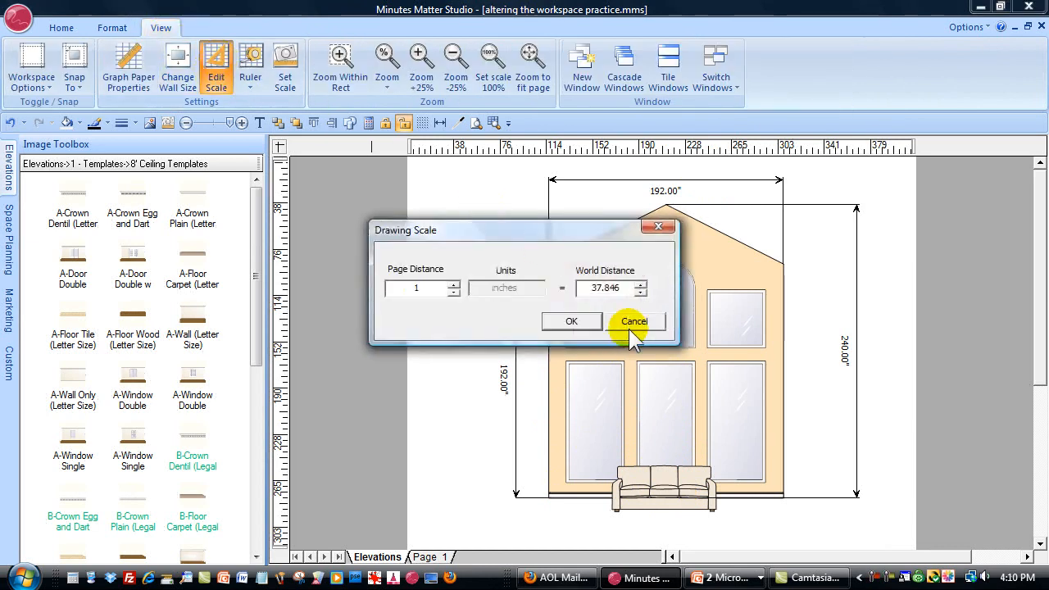
click(574, 321)
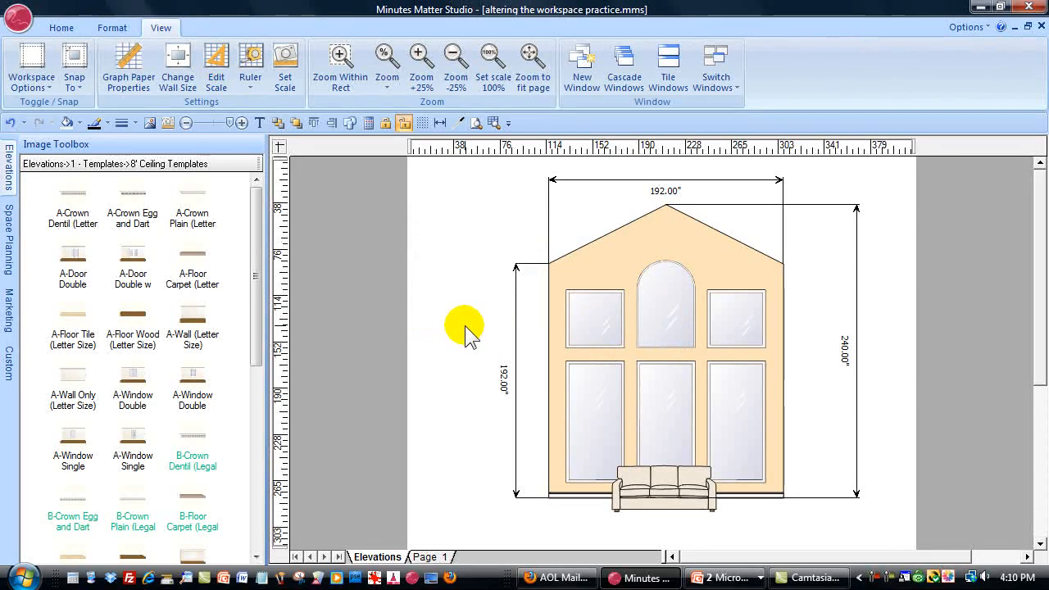
Step: Create a new document and draw a rectangle about 121.5" wide and 146.7" high on its Elevations page
click(18, 18)
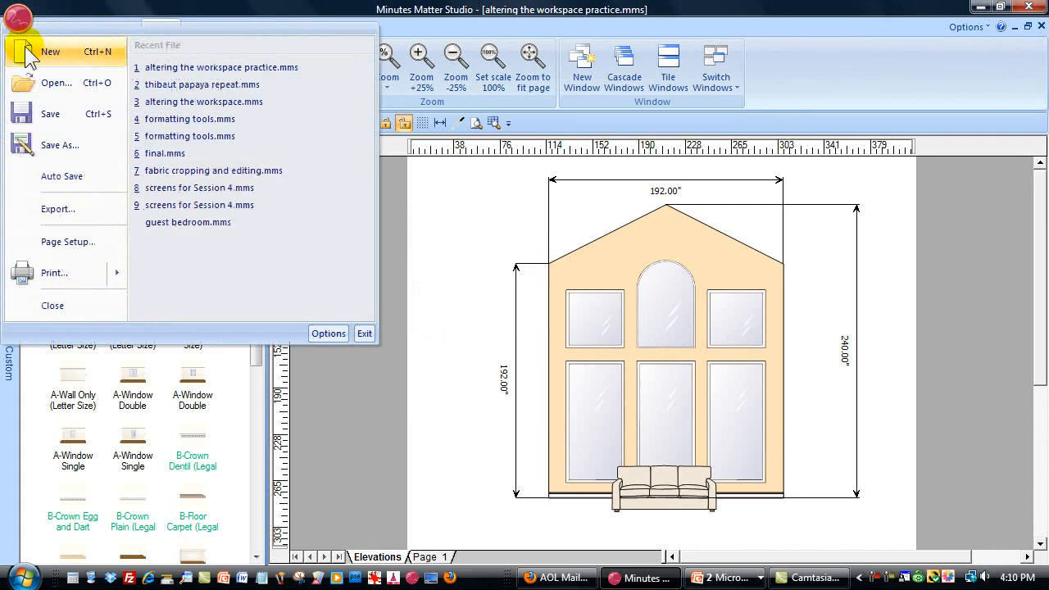
click(29, 55)
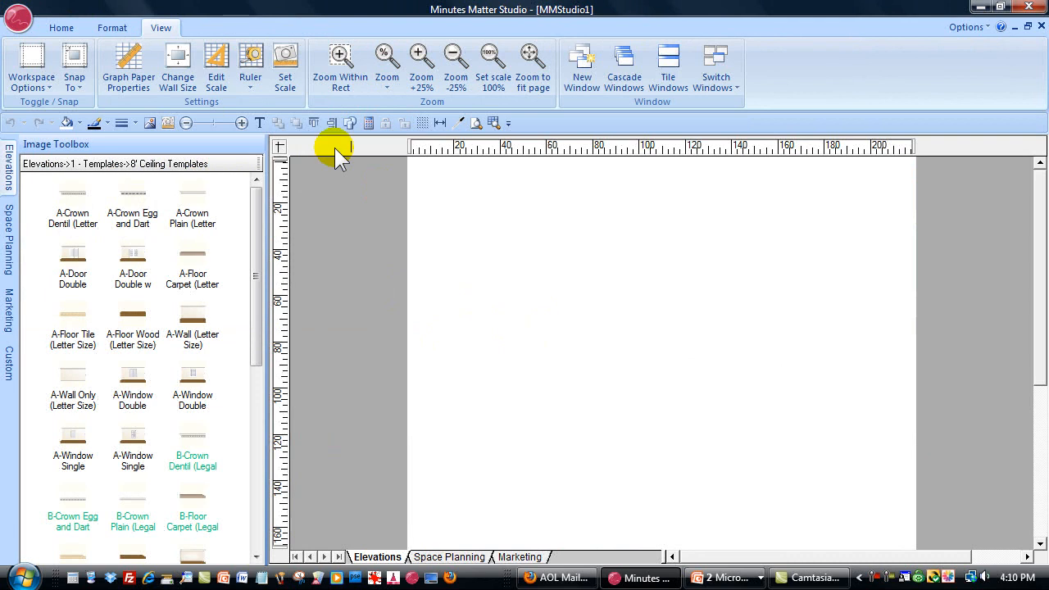
click(112, 28)
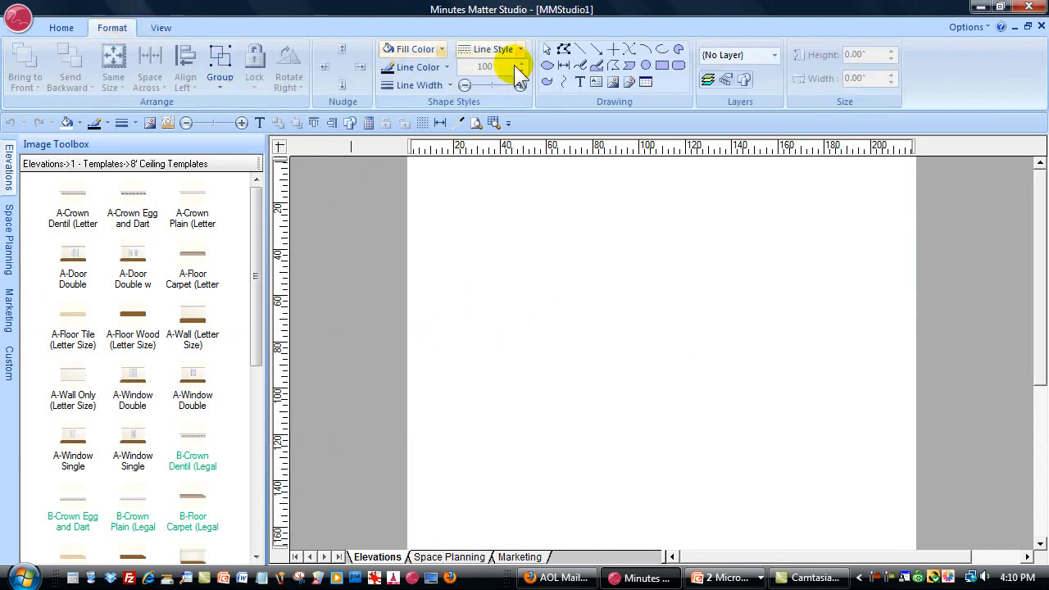
click(662, 66)
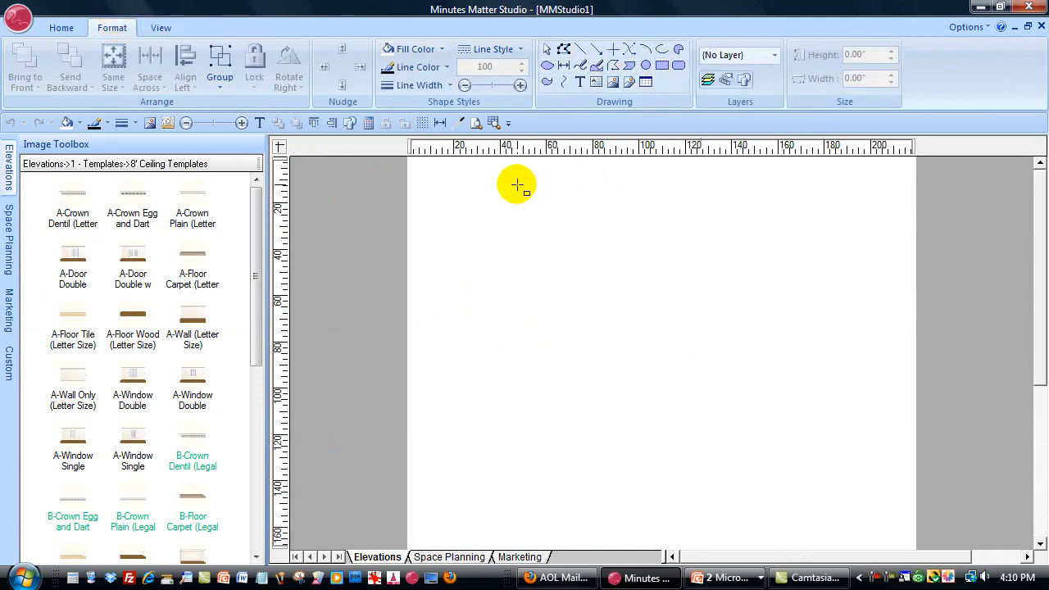
mouse_move(516, 185)
mouse_down()
mouse_move(751, 206)
mouse_move(798, 523)
mouse_up()
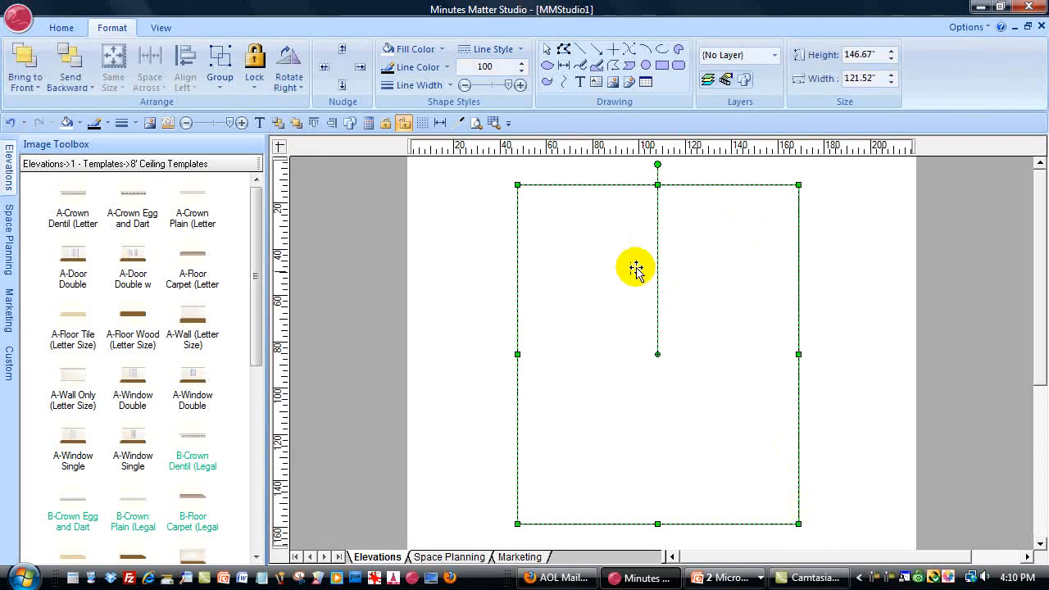
Step: Resize the rectangle to 240 inches high and 192 inches wide with the aspect ratio lock turned off
right_click(588, 256)
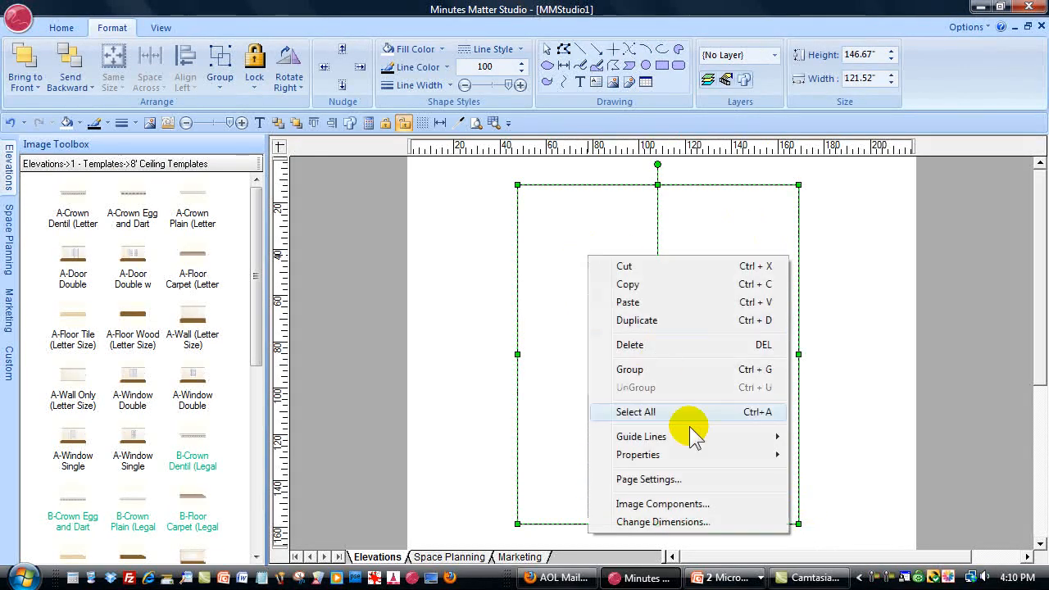
click(665, 522)
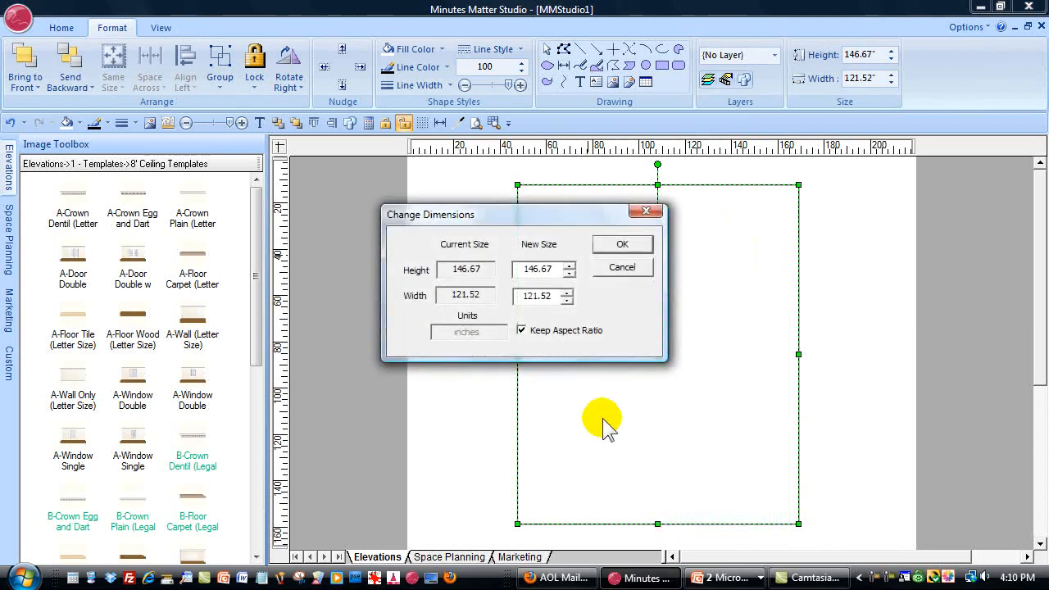
click(521, 330)
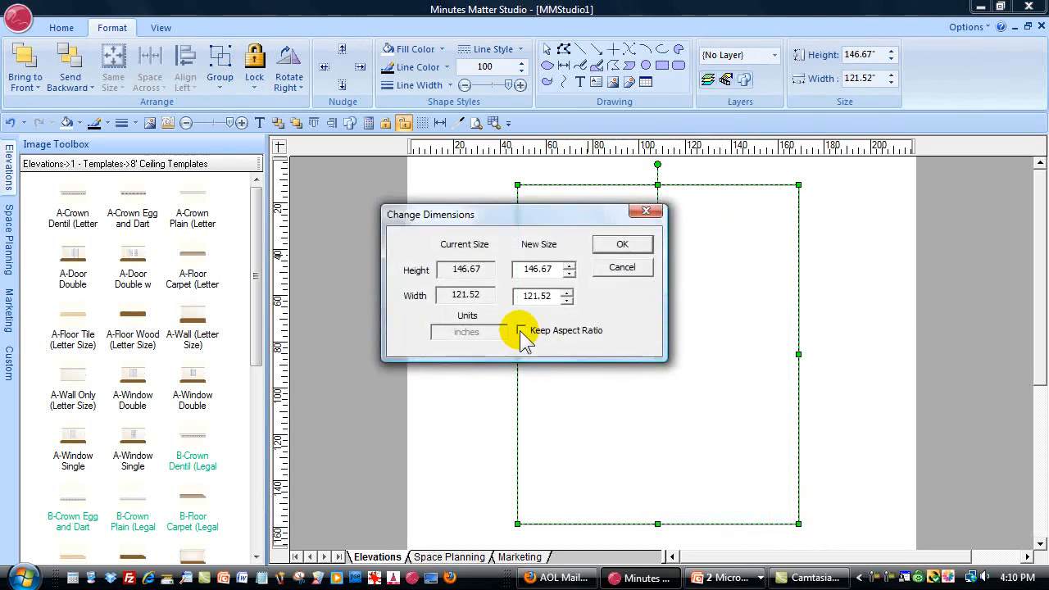
click(554, 296)
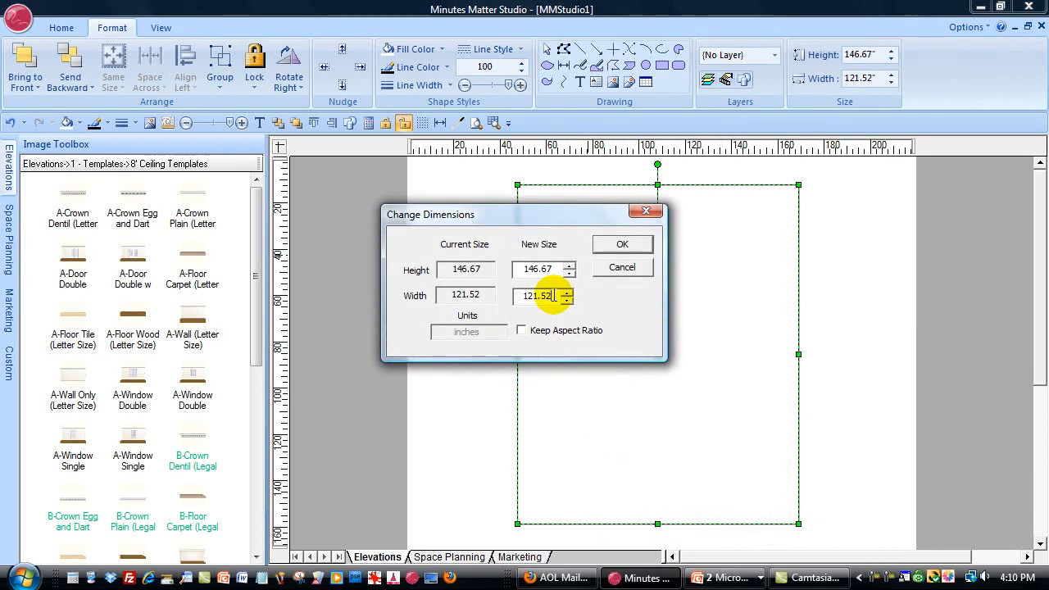
drag(554, 295, 511, 295)
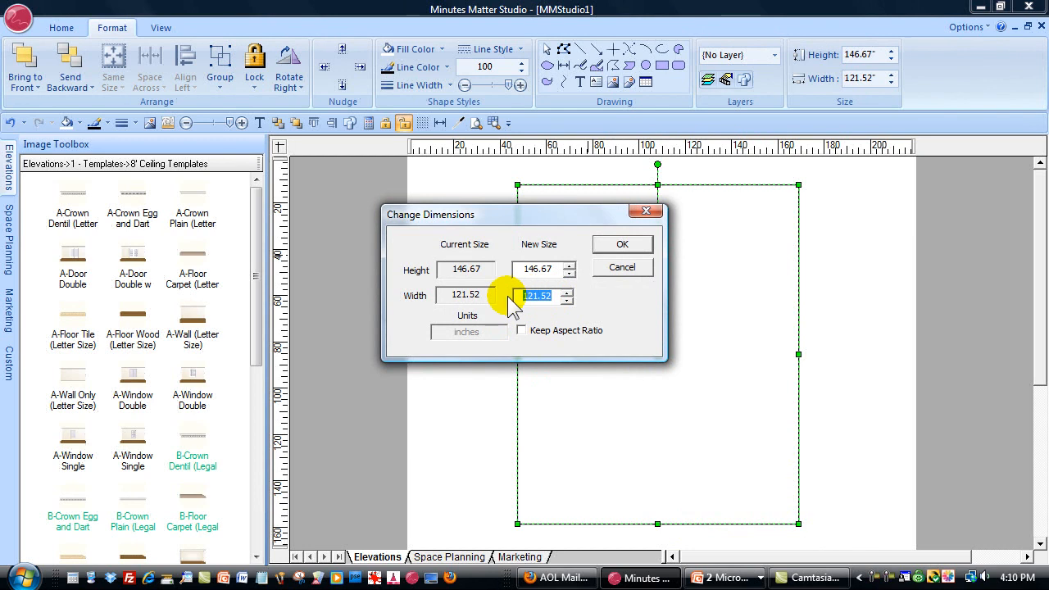
text(192)
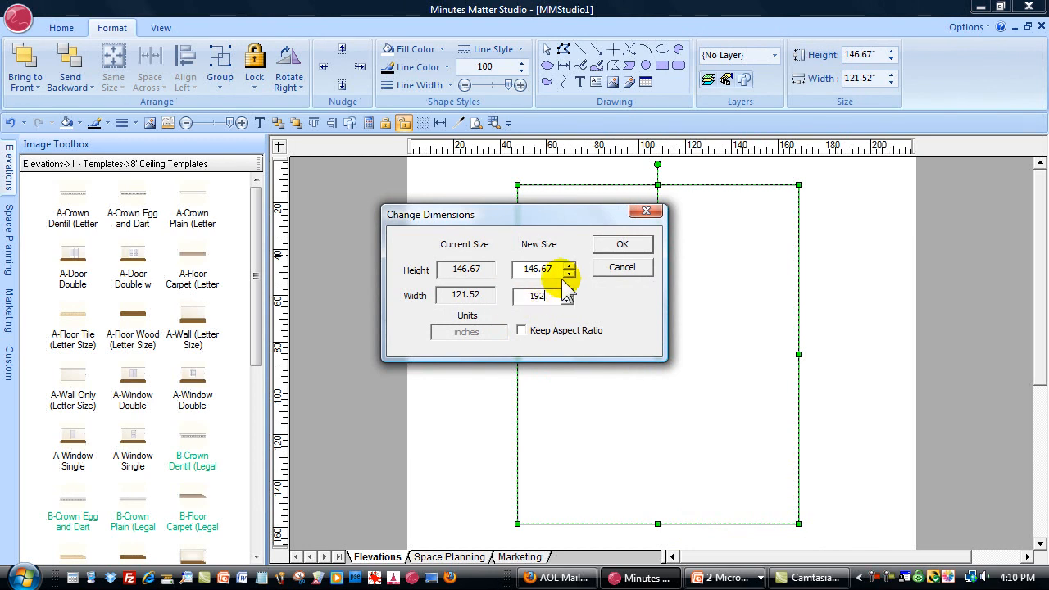
drag(558, 270, 510, 271)
text(2)
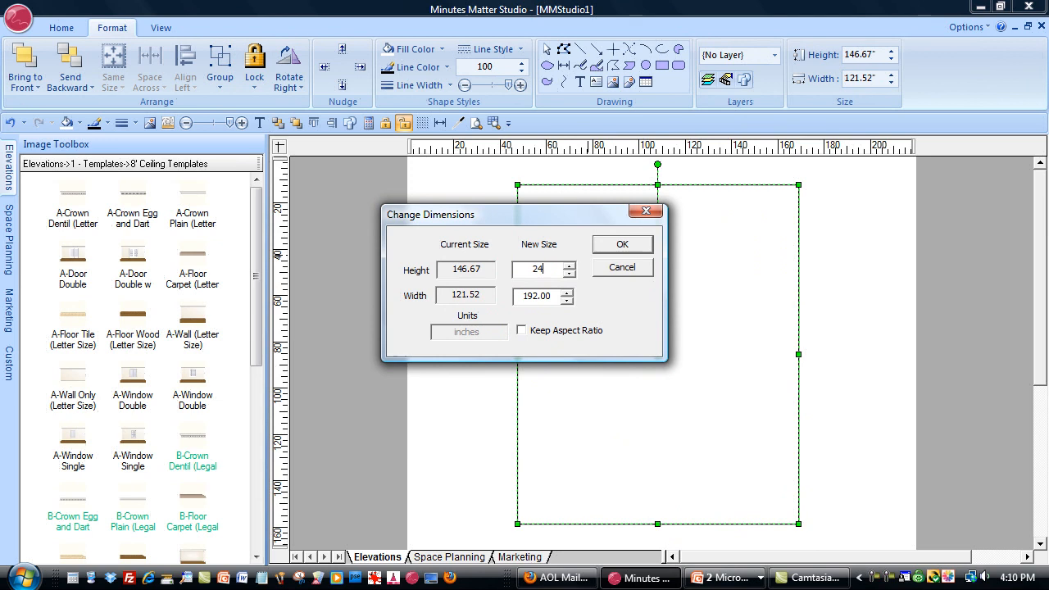
click(616, 244)
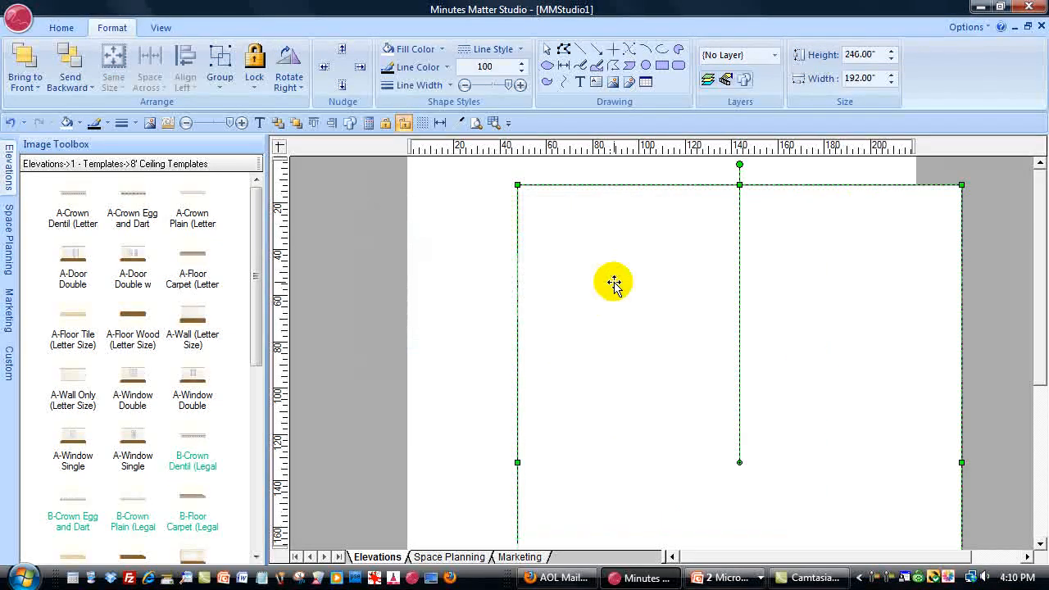
Step: Shrink the oversized rectangle to about 137.3" high and 109.8" wide, keeping its proportions, and center it within the page
click(161, 28)
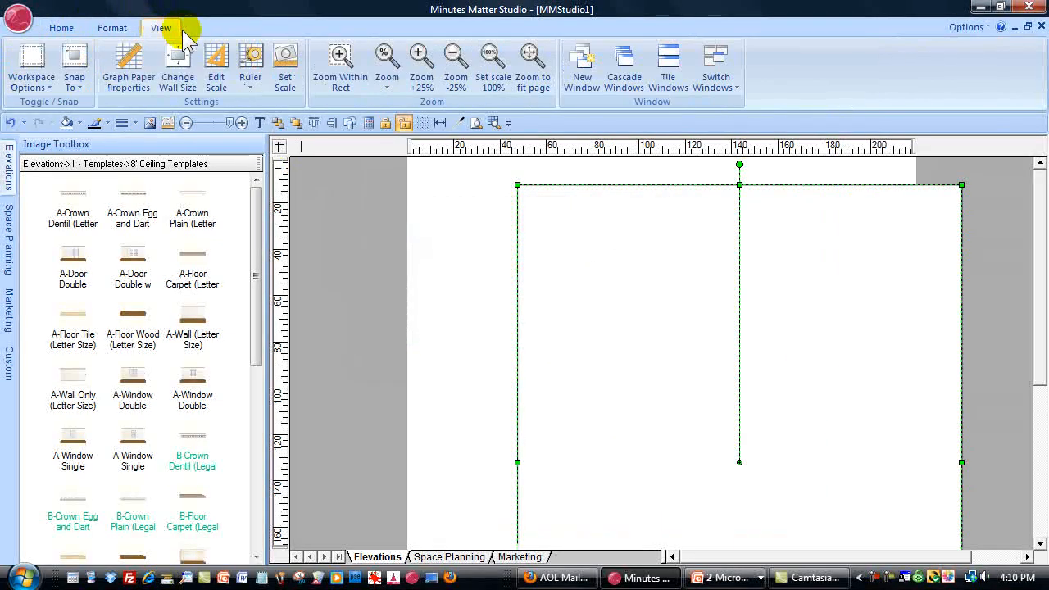
click(390, 89)
click(412, 106)
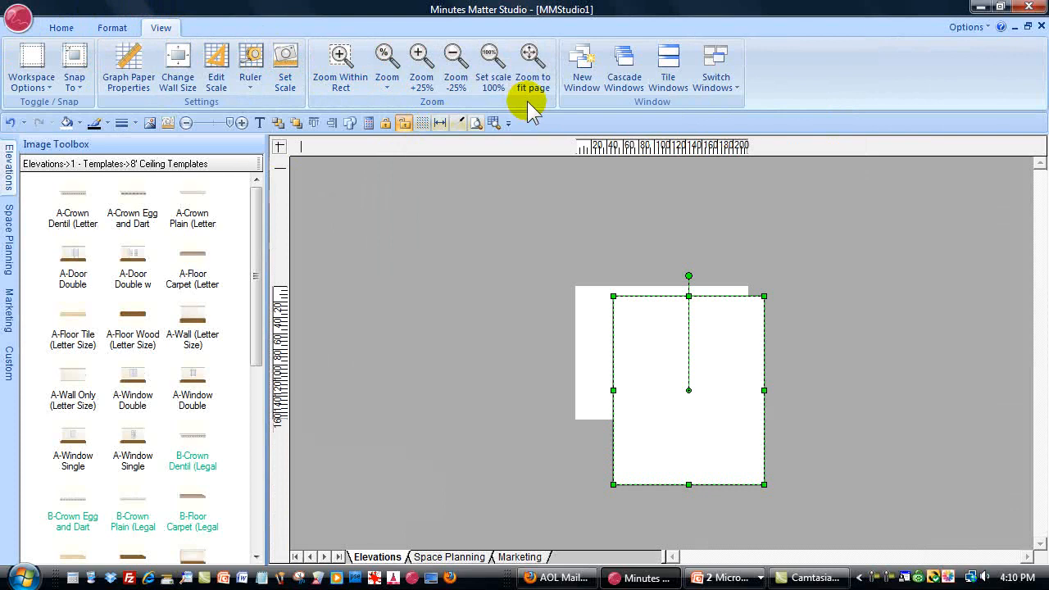
drag(672, 366, 662, 343)
drag(643, 298, 641, 299)
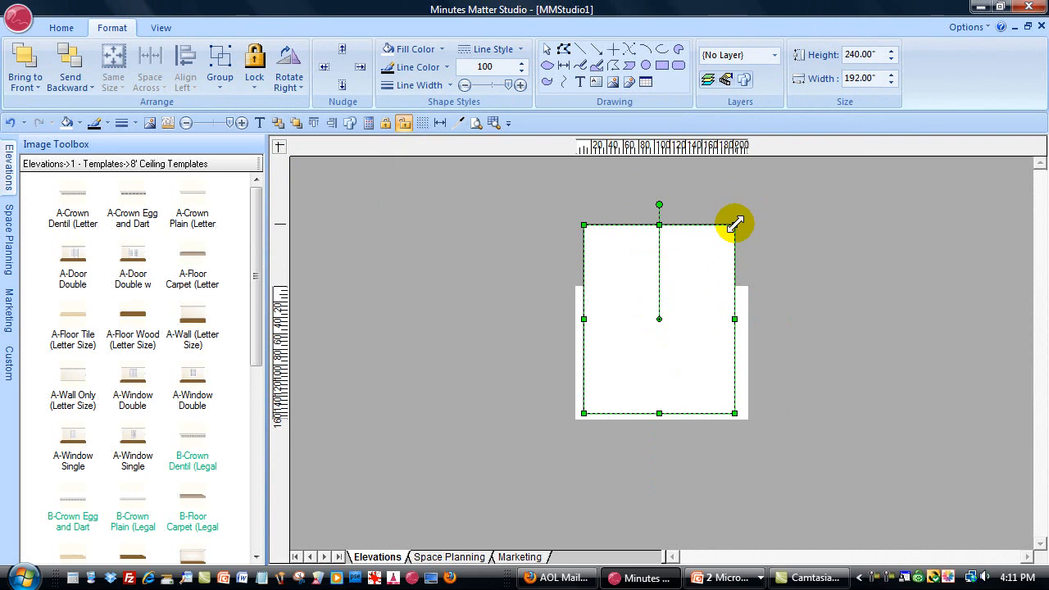
drag(735, 223, 669, 311)
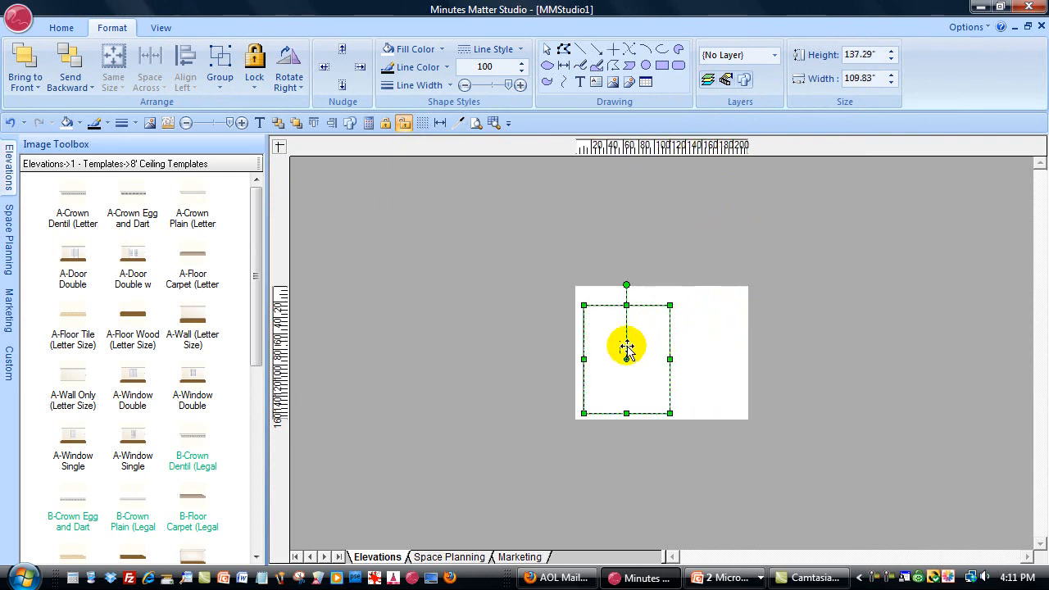
drag(623, 347, 659, 337)
click(474, 124)
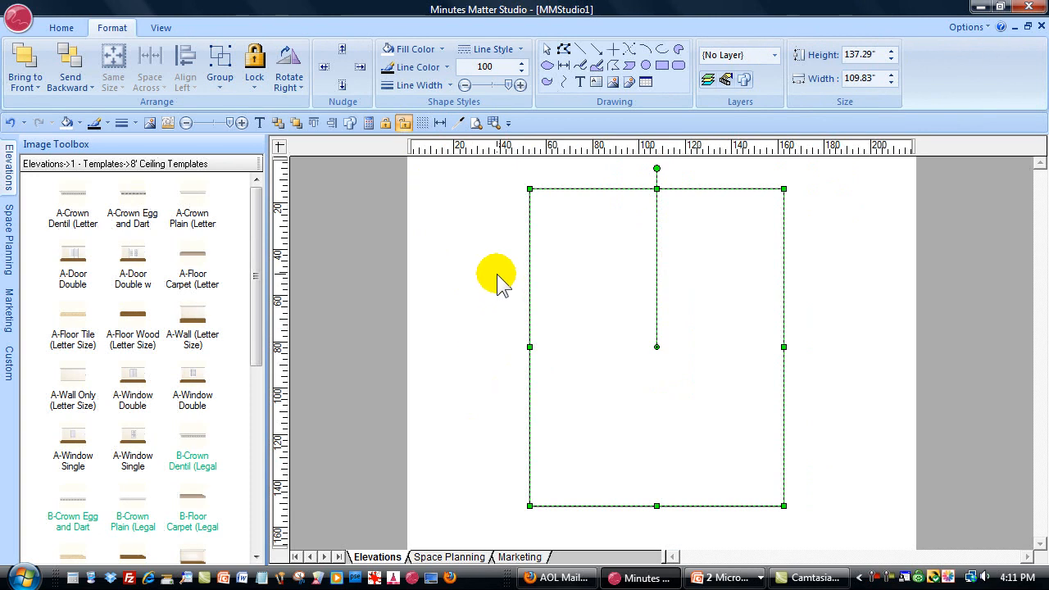
Step: Dimension the rectangle's height and set the drawing scale so that its full height represents 240 inches
click(440, 123)
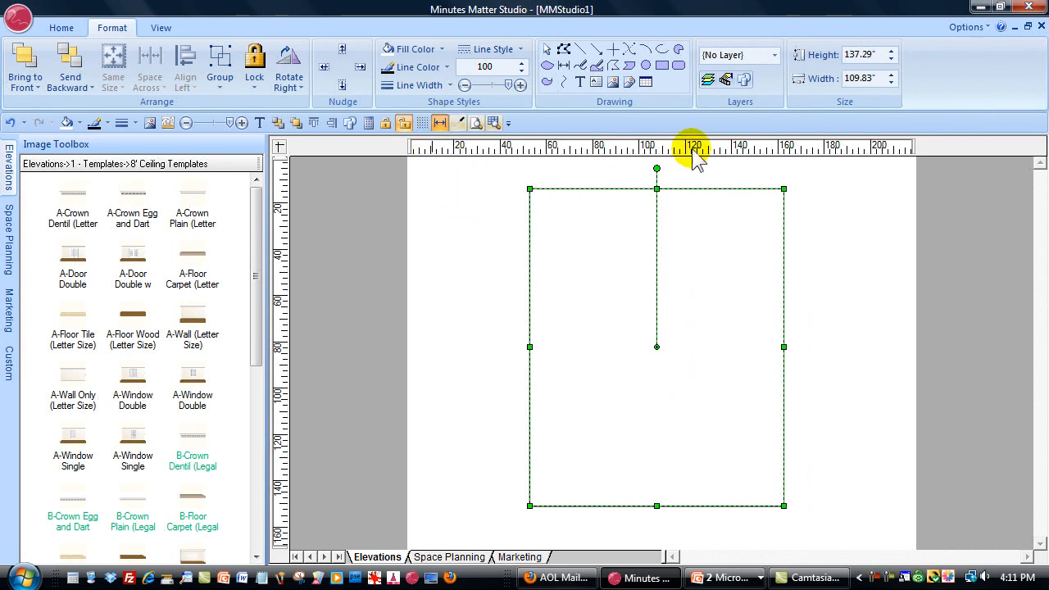
mouse_move(752, 191)
mouse_down()
mouse_move(749, 476)
mouse_move(764, 505)
mouse_up()
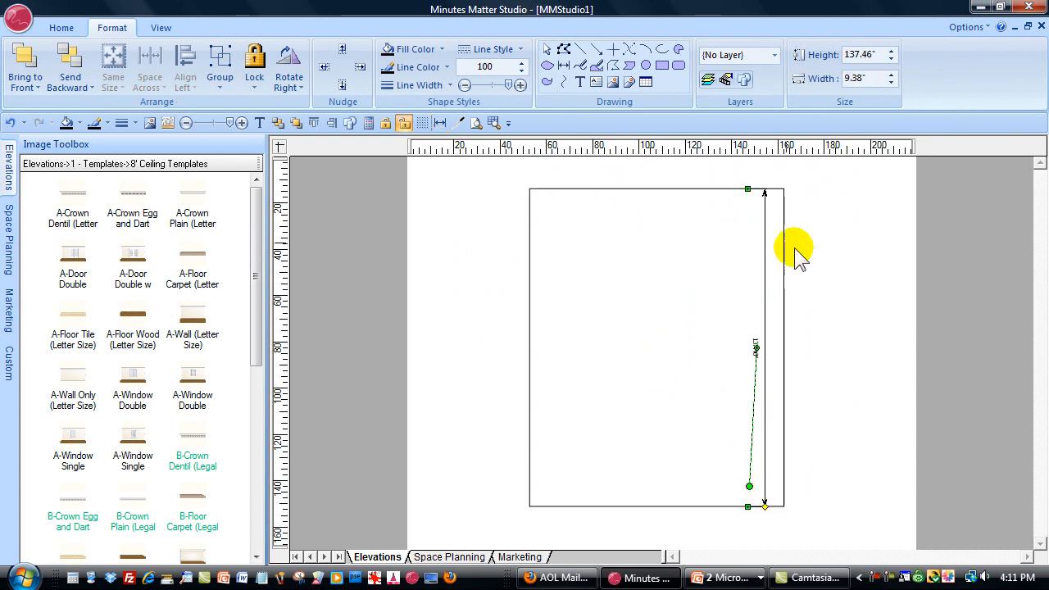
click(168, 123)
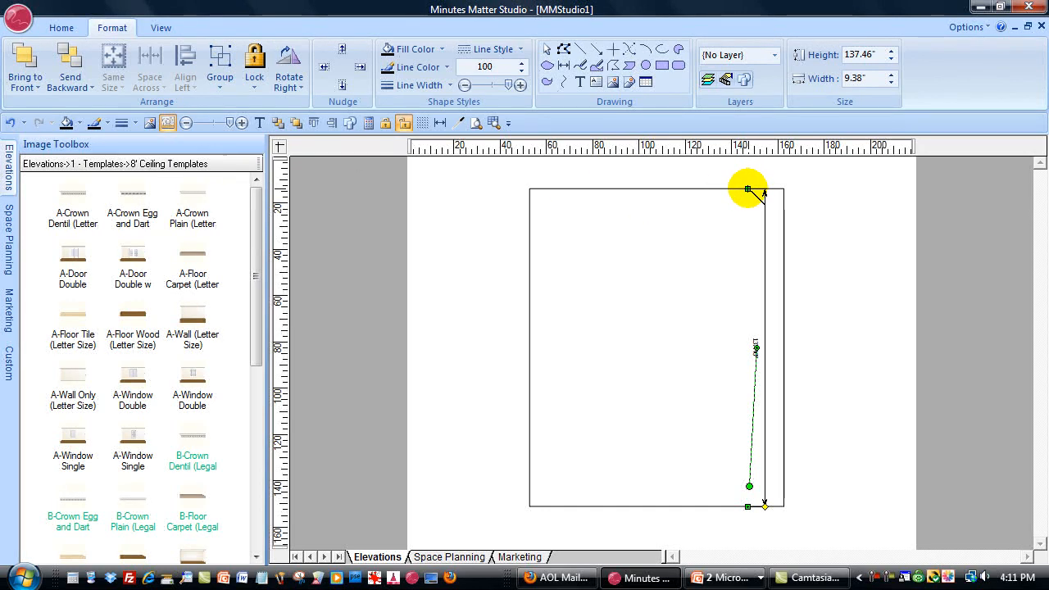
drag(747, 189, 748, 503)
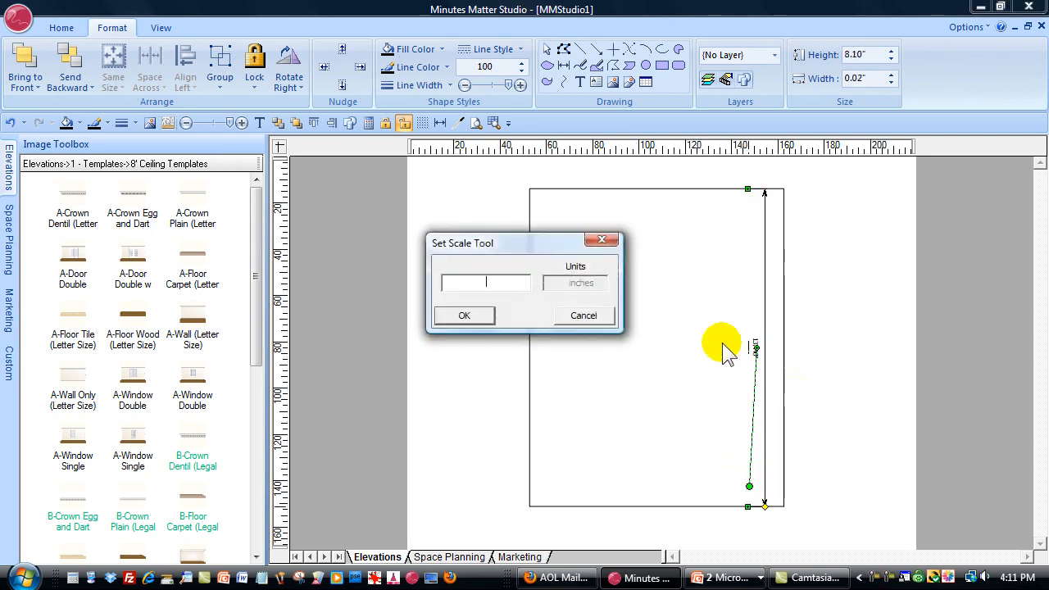
text(240)
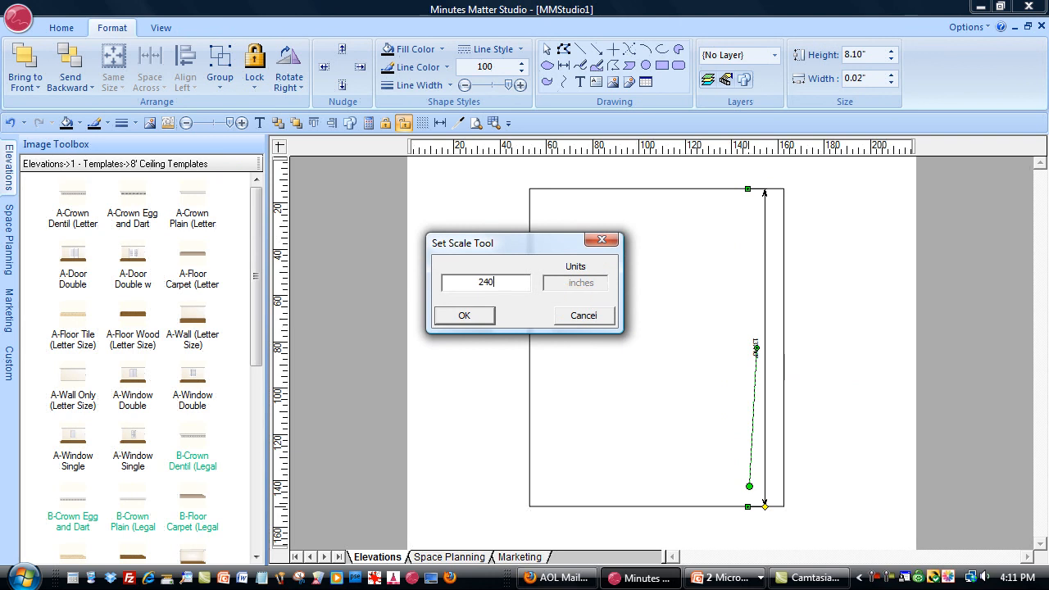
click(471, 316)
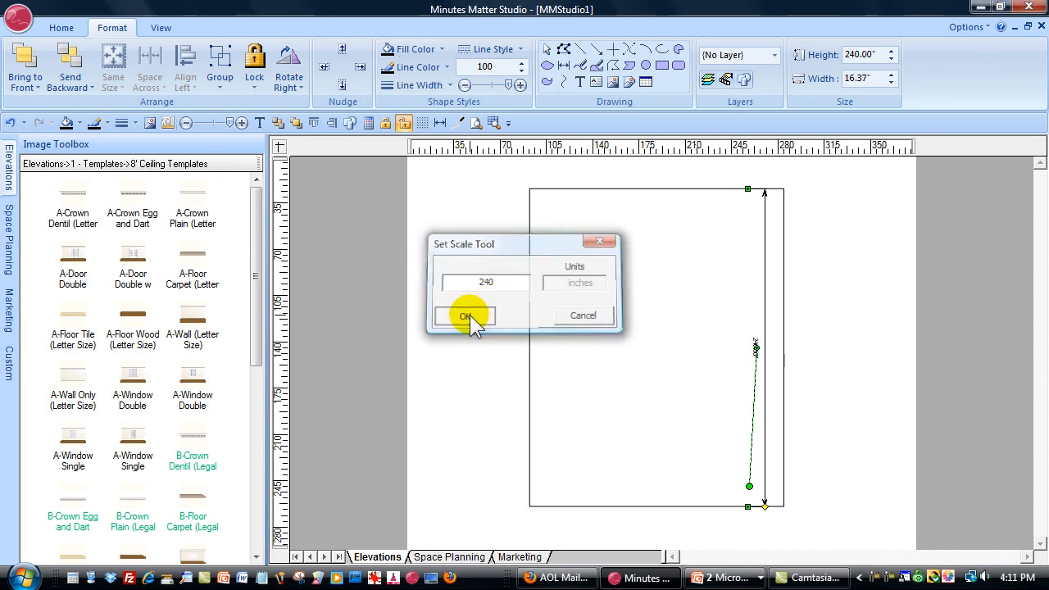
click(839, 281)
Step: Check the height dimension's reading up close and delete that dimension line from the rectangle
click(493, 123)
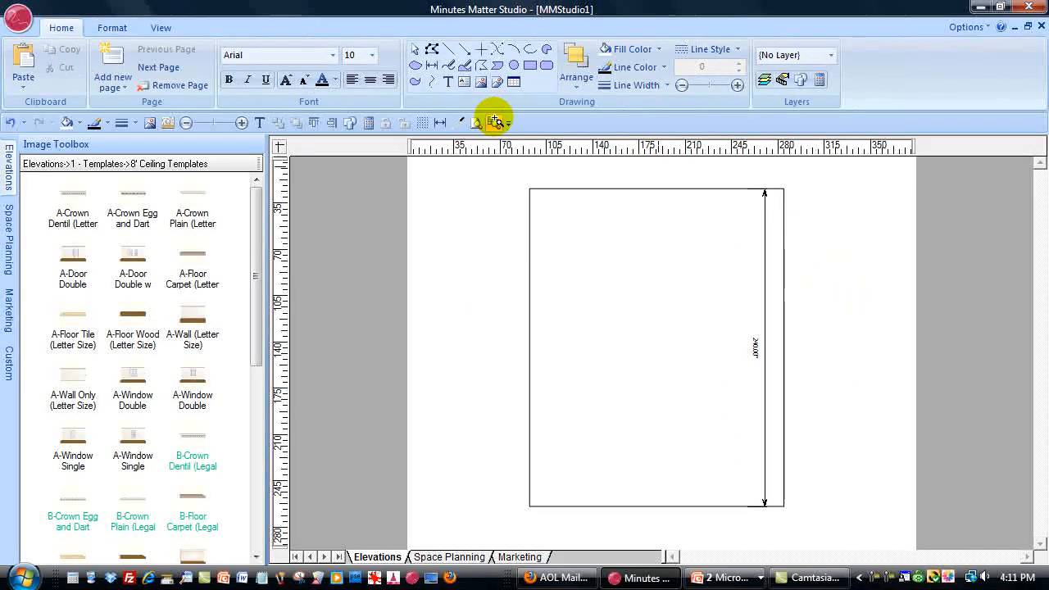
click(740, 308)
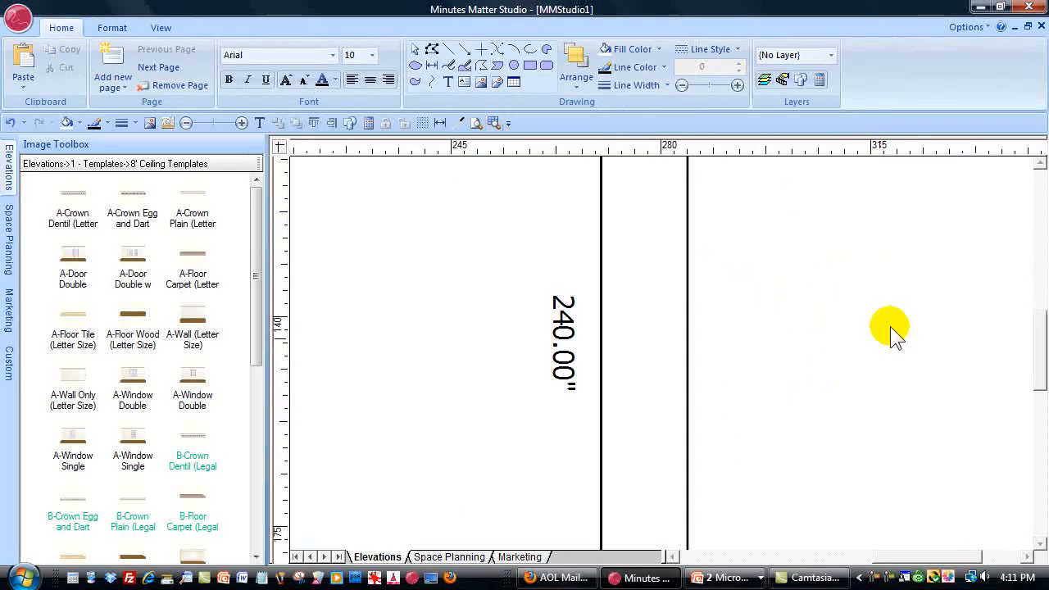
click(474, 122)
click(763, 192)
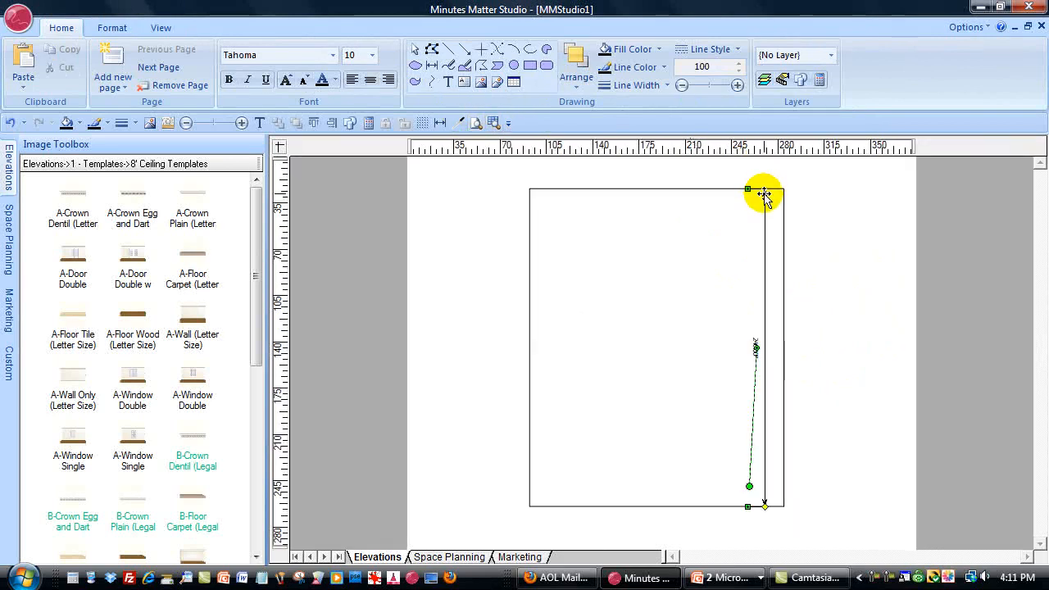
right_click(765, 193)
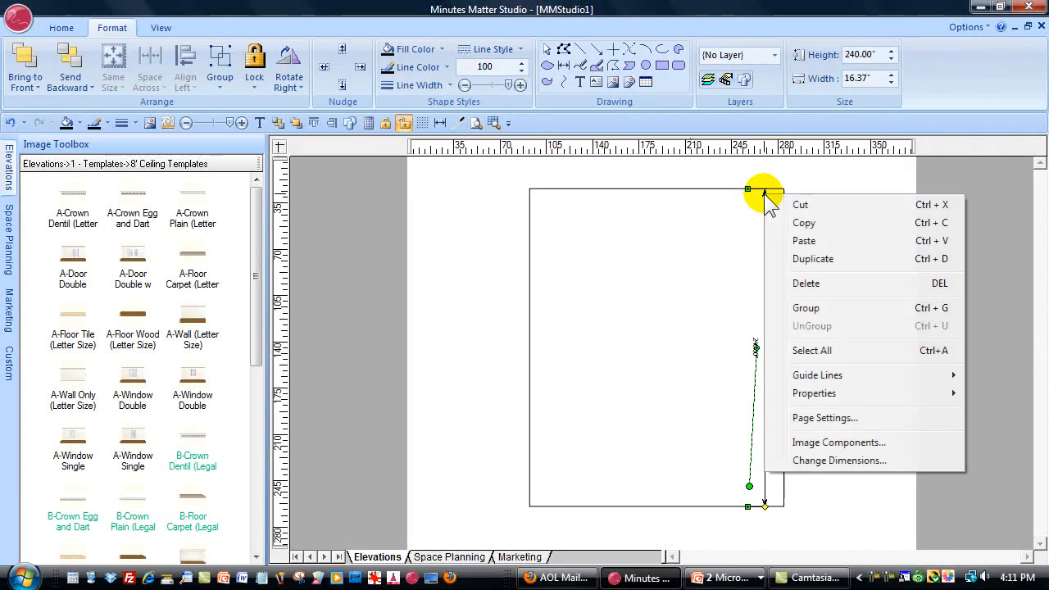
click(811, 286)
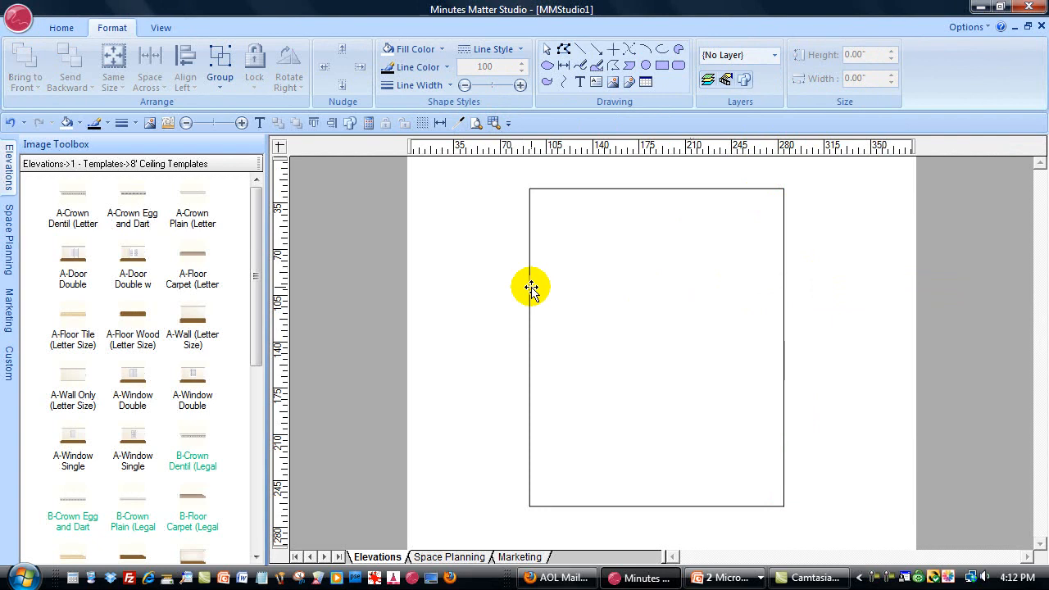
Step: Draw a vertical dimension line outside the rectangle's right edge and set its height to 192 inches
click(440, 123)
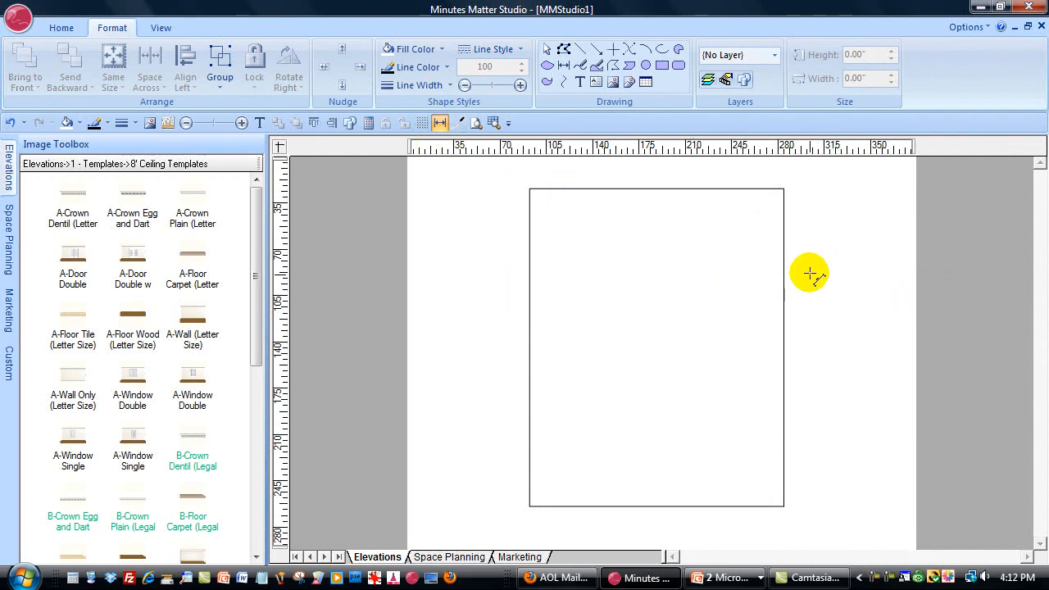
drag(786, 273, 809, 506)
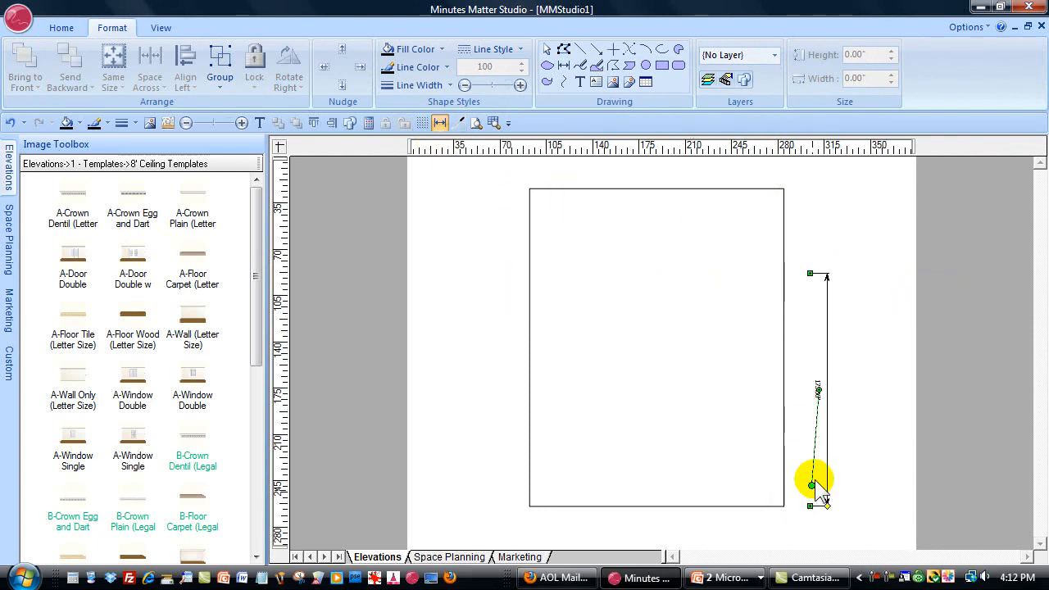
right_click(826, 276)
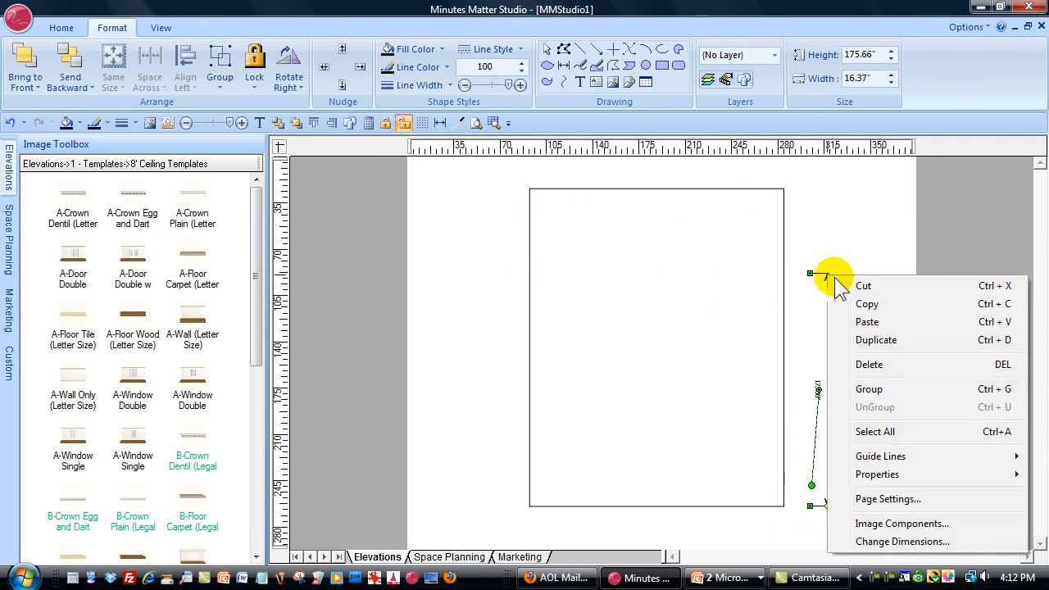
click(904, 538)
double_click(547, 269)
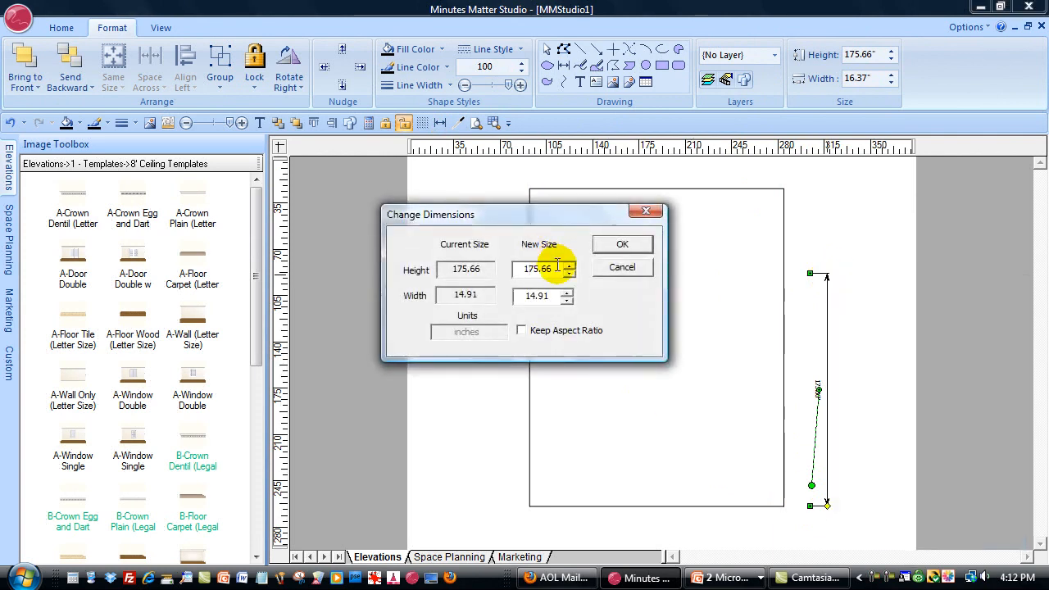
text(192)
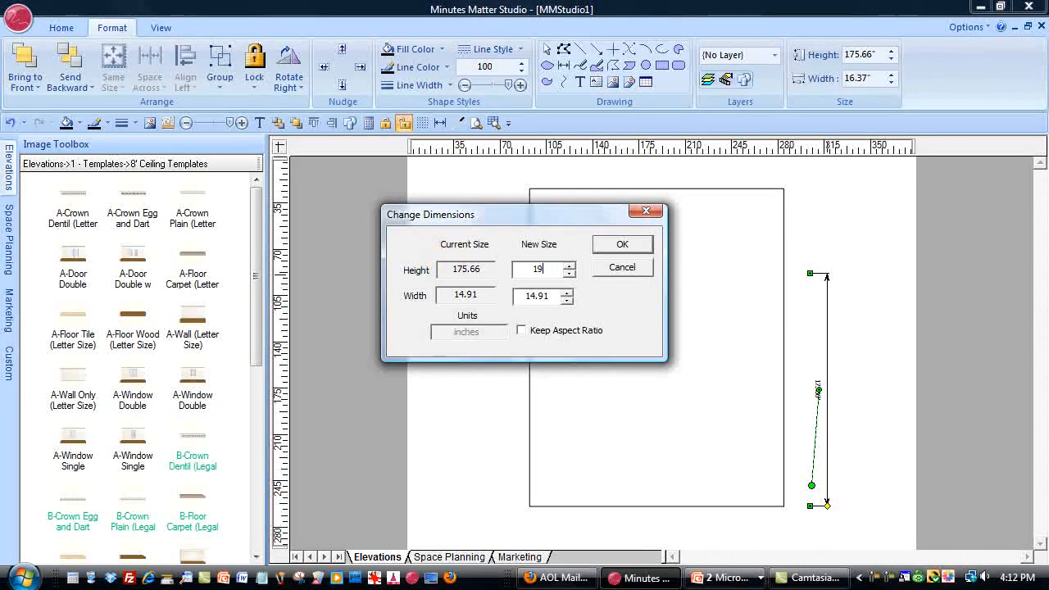
click(622, 244)
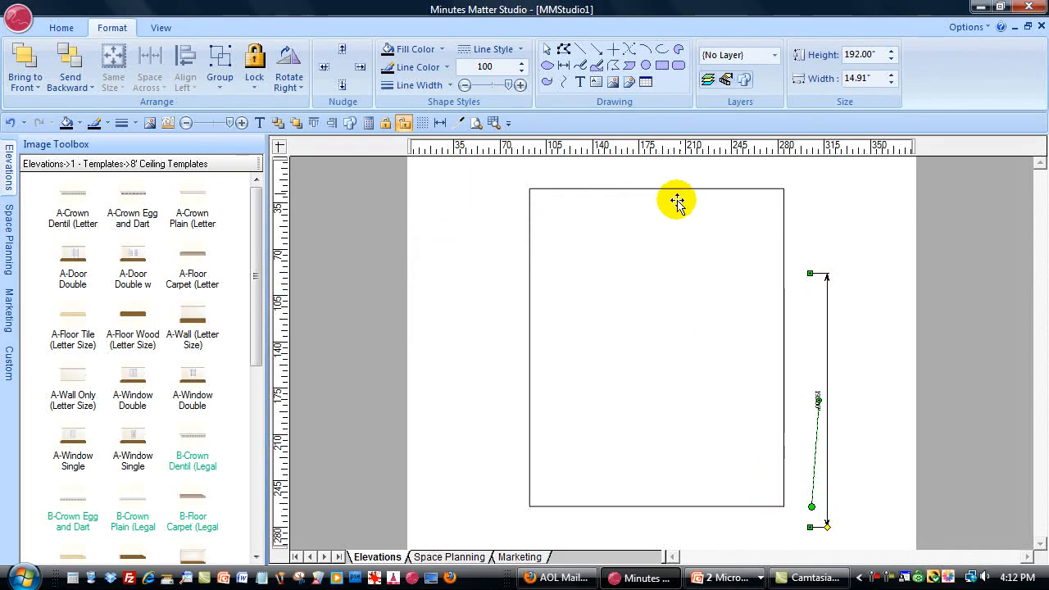
Step: Align the bottom of the 192-inch dimension line with the bottom of the rectangle
shift+click(634, 241)
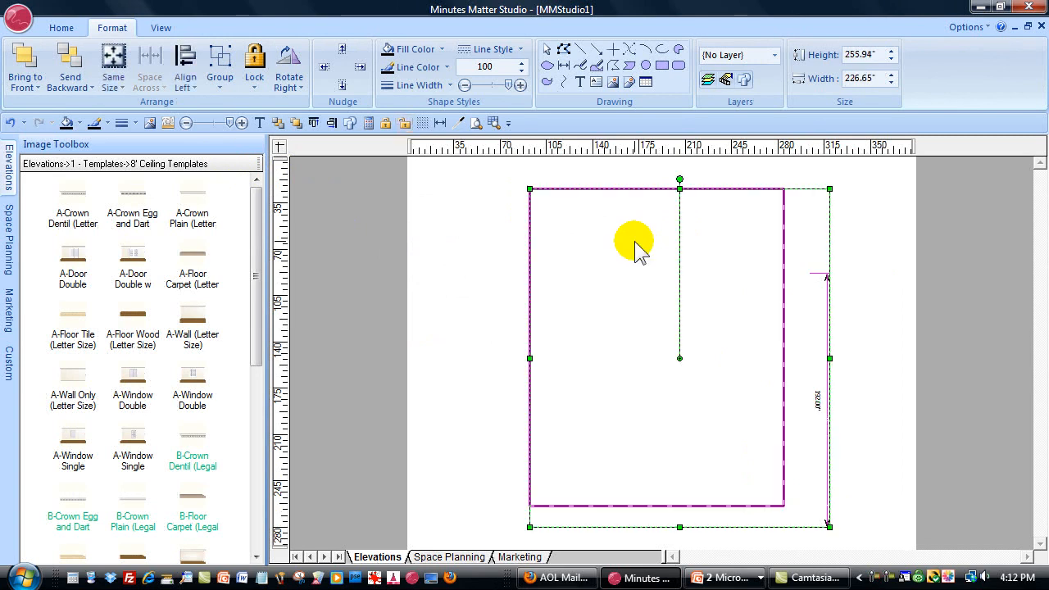
click(197, 97)
click(246, 146)
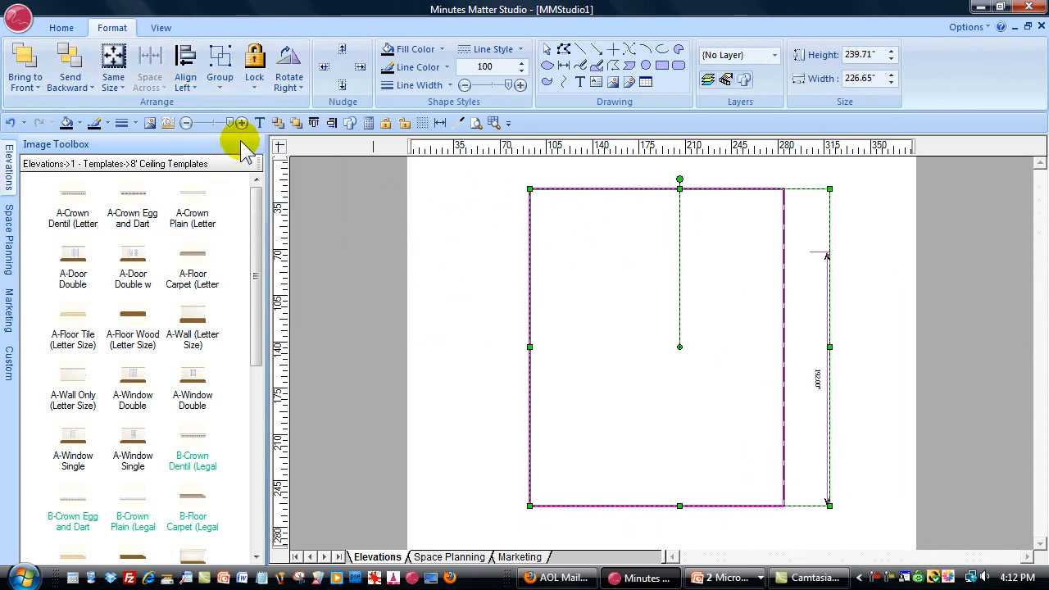
click(885, 223)
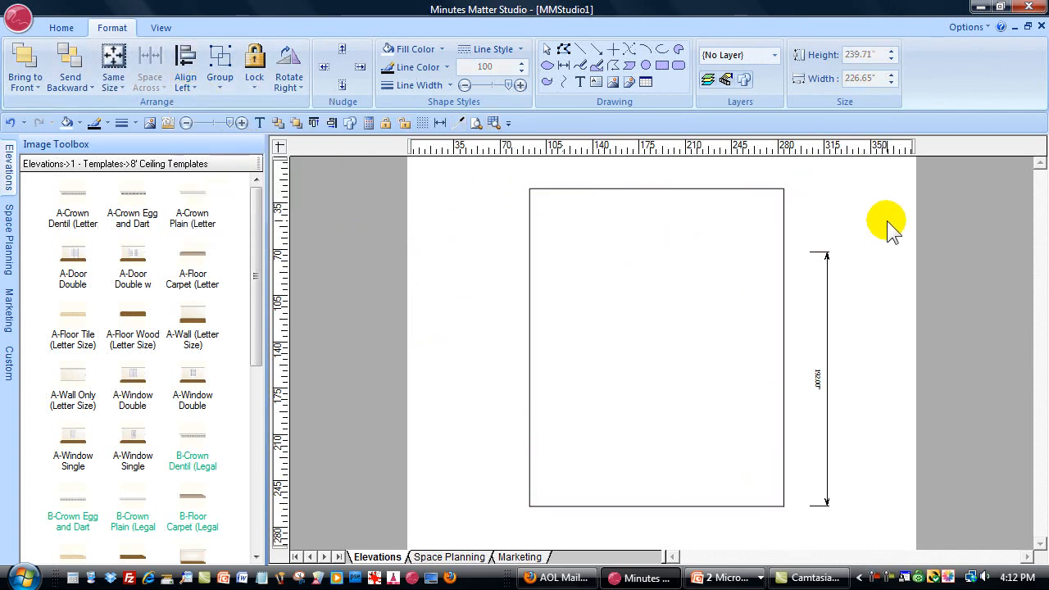
Step: Extend the 192-inch dimension line's witness lines across the rectangle to just beyond its left edge, and select the rectangle
click(826, 301)
drag(823, 501, 507, 496)
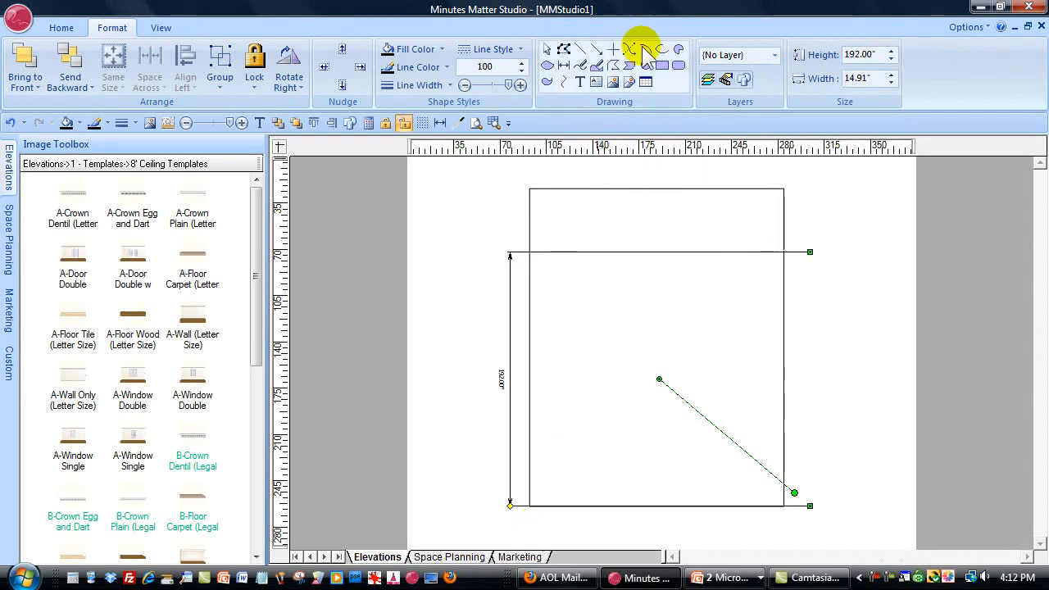
click(657, 209)
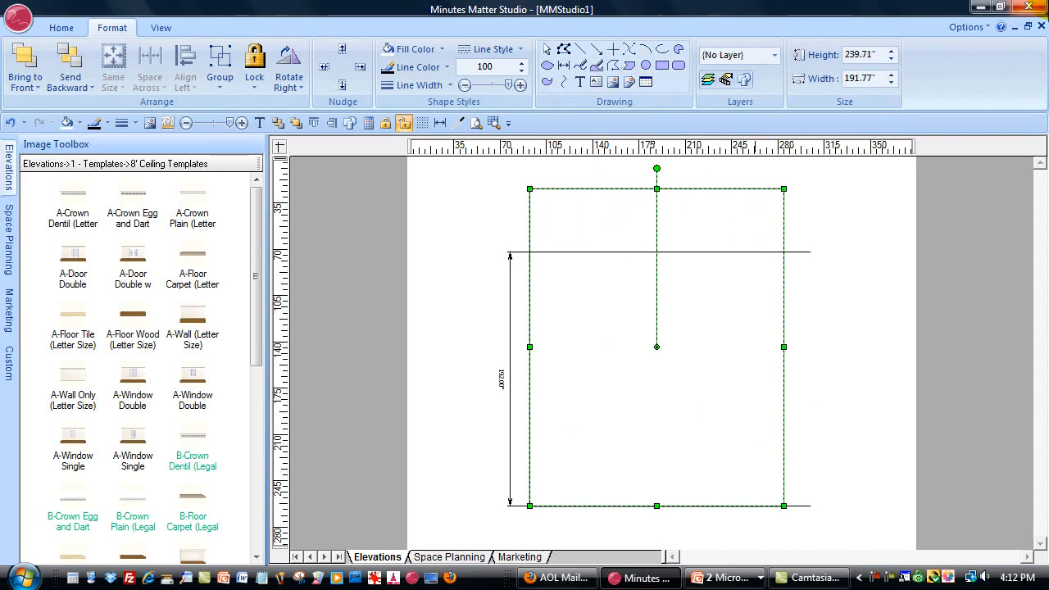
Step: Draw a closed polygon wall outline peaking at the rectangle's top midpoint, with shoulders at the 192-inch line and base at the rectangle's bottom corners
click(629, 66)
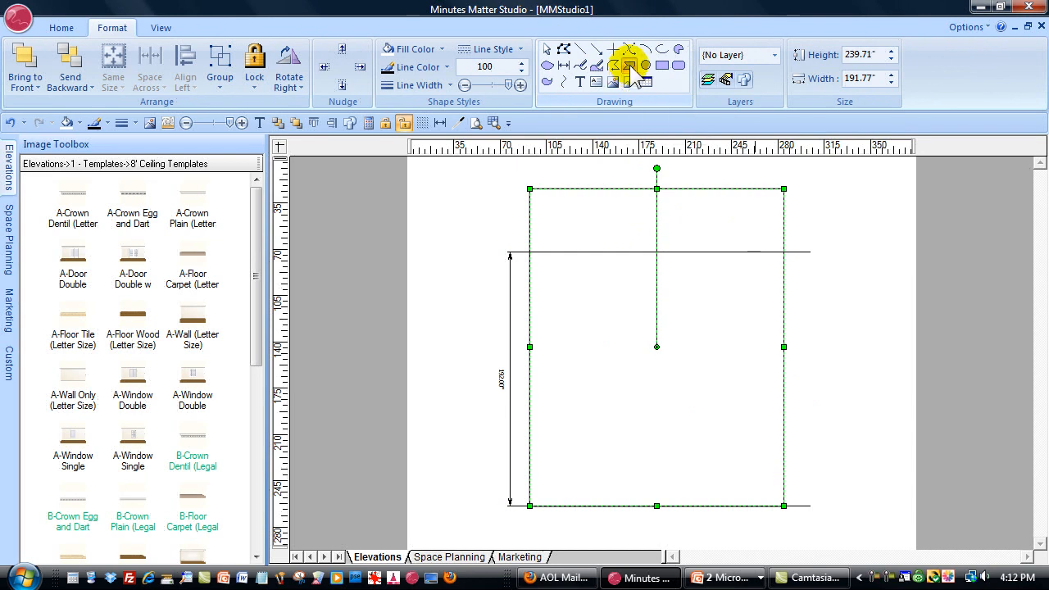
click(529, 251)
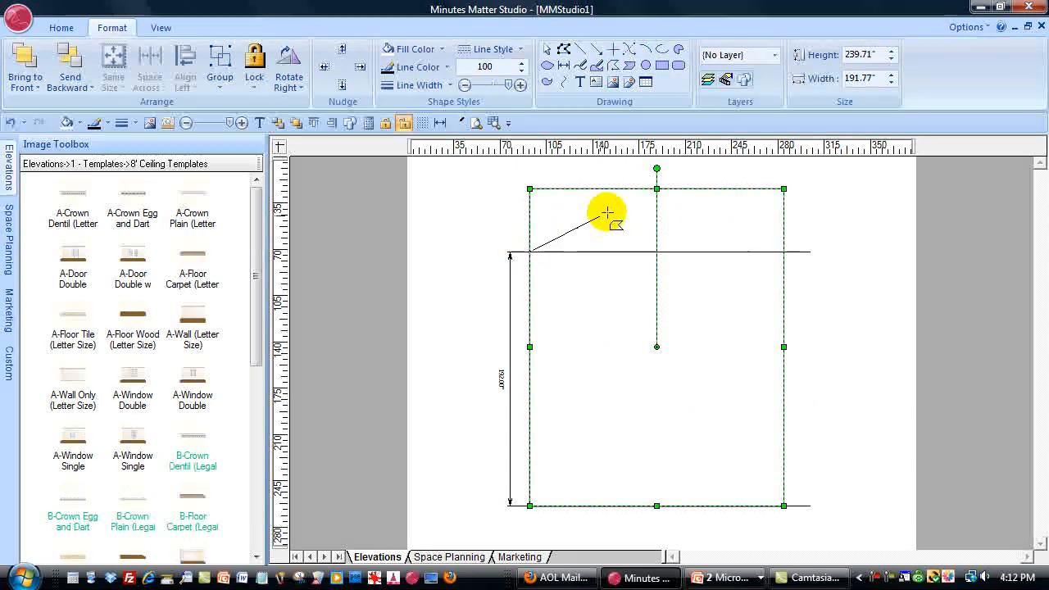
click(656, 189)
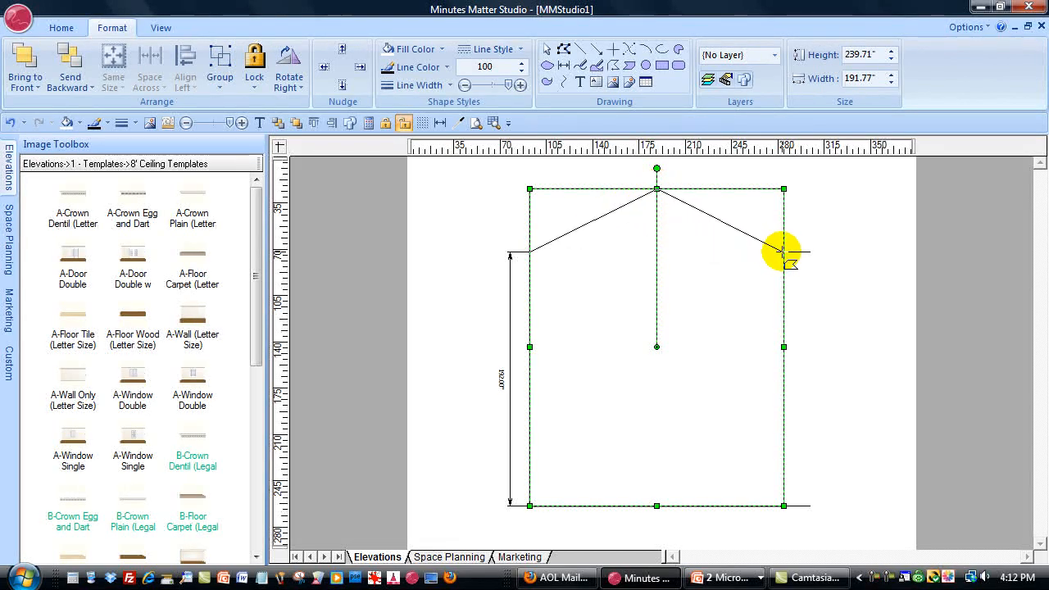
click(784, 252)
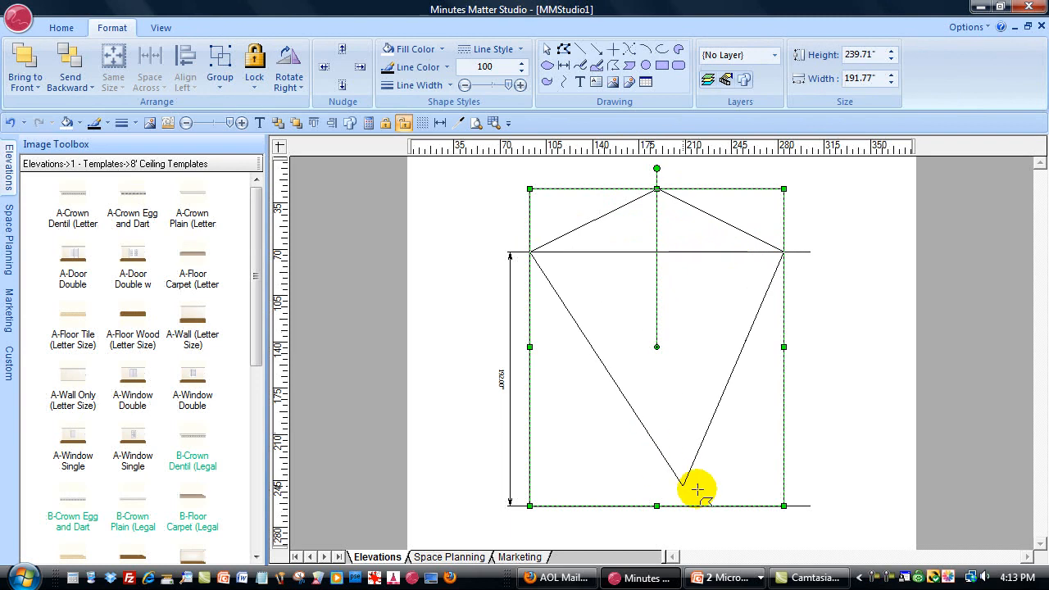
click(784, 505)
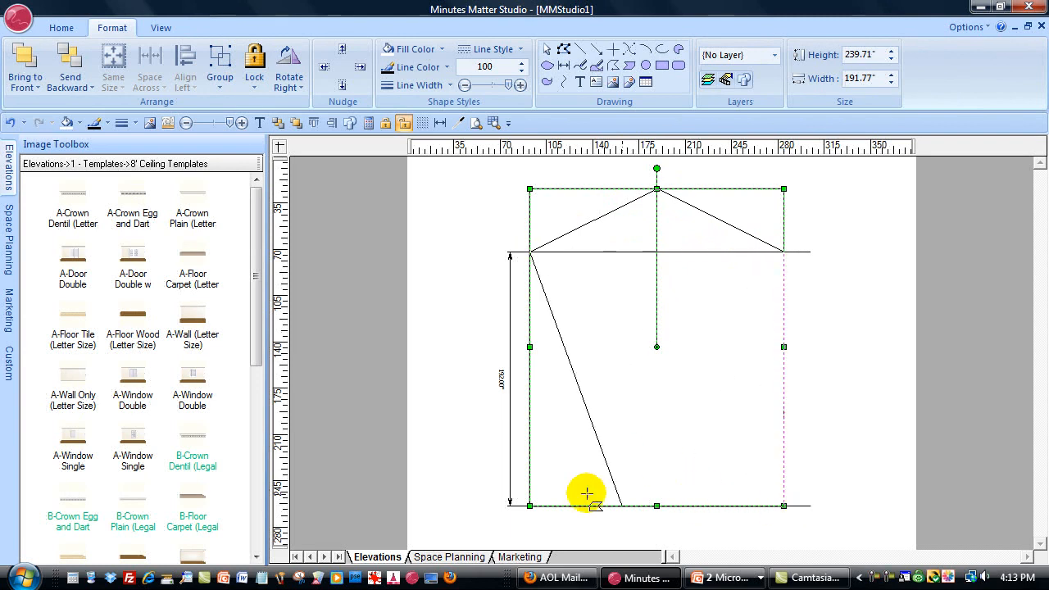
click(529, 505)
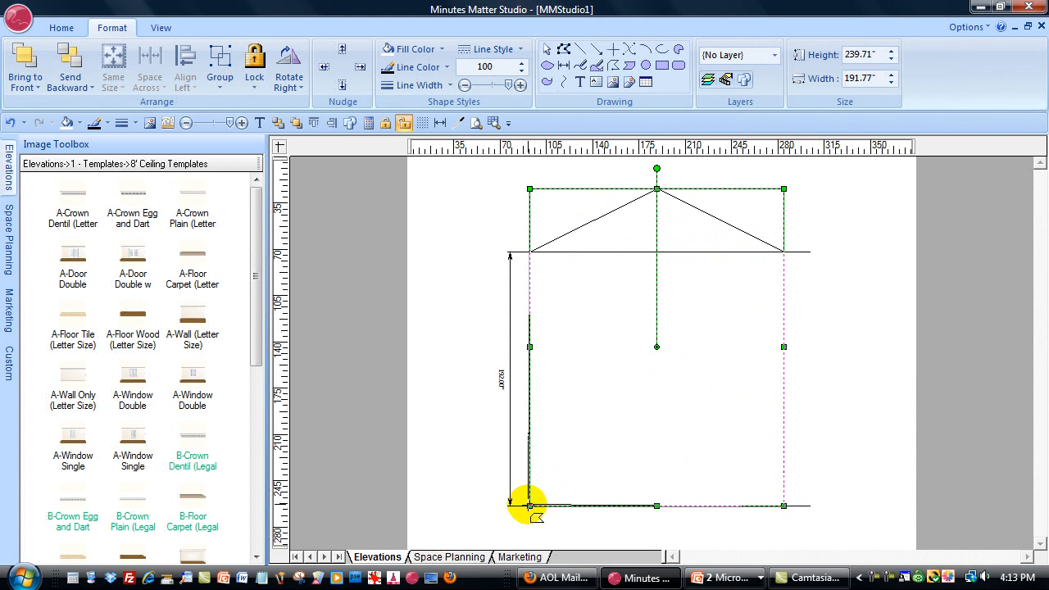
double_click(529, 505)
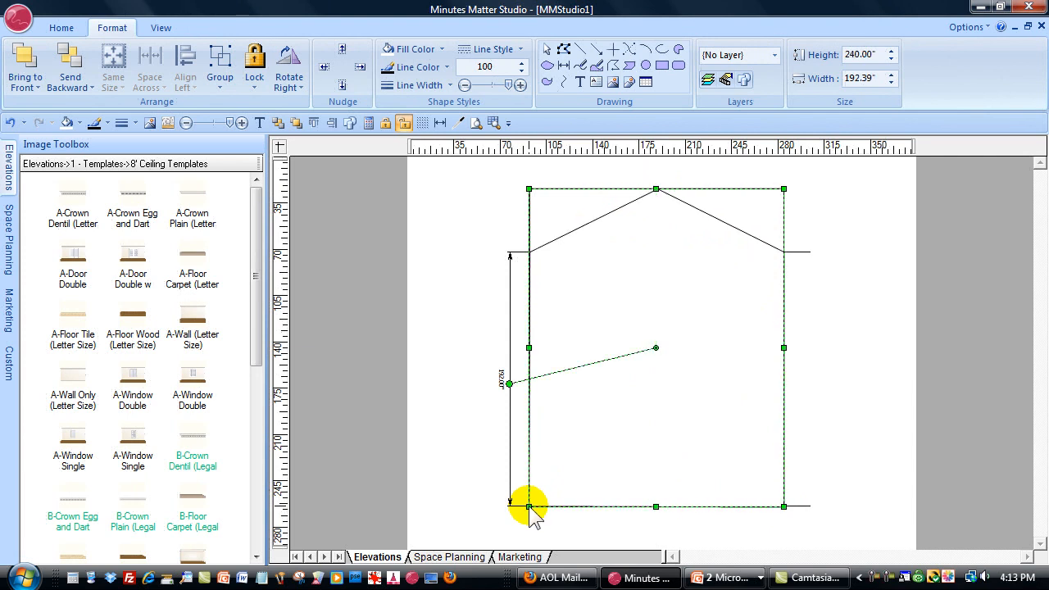
Step: Shift the peaked wall outline aside, delete the original rectangle beneath it, and move the outline back against the dimension line
drag(663, 354, 541, 368)
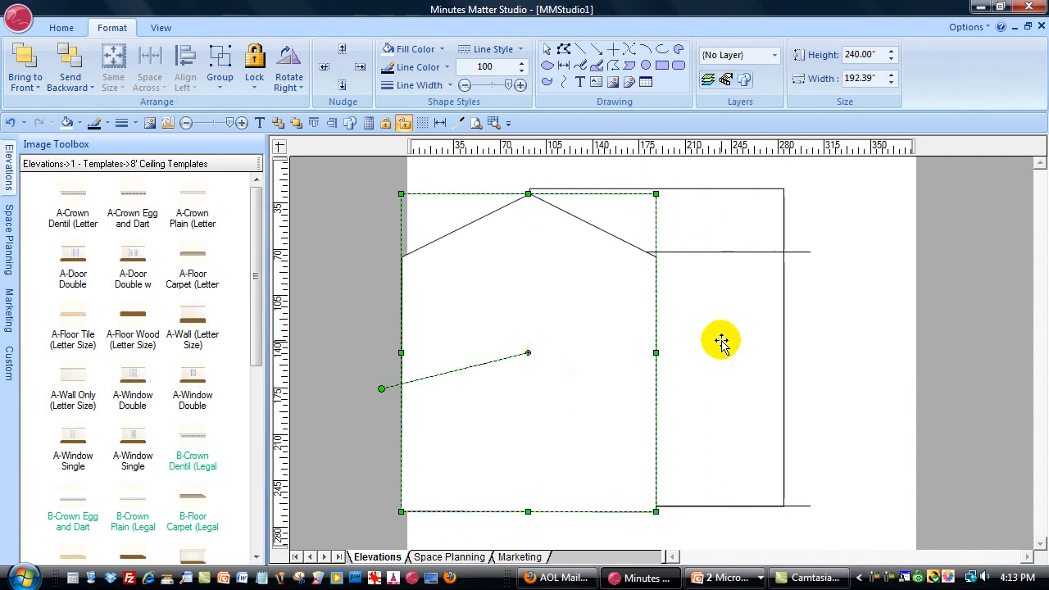
click(732, 314)
right_click(735, 318)
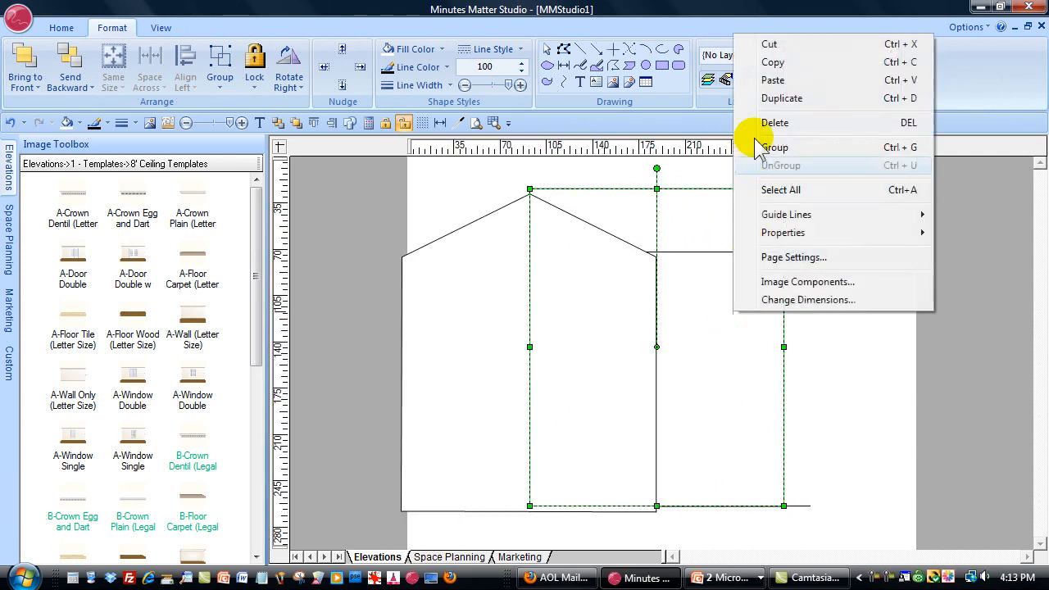
click(777, 125)
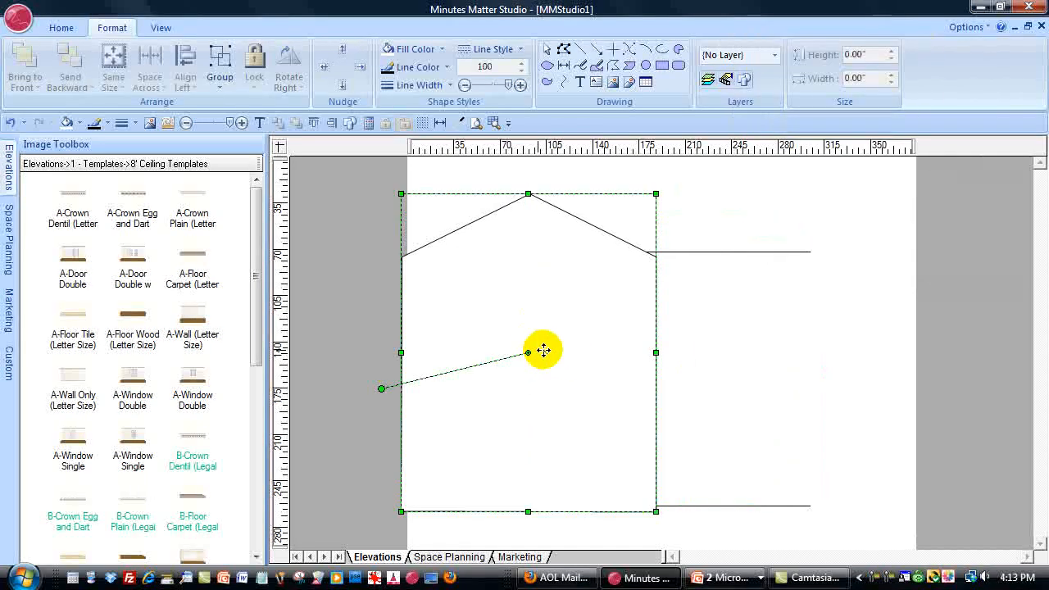
drag(540, 349, 721, 330)
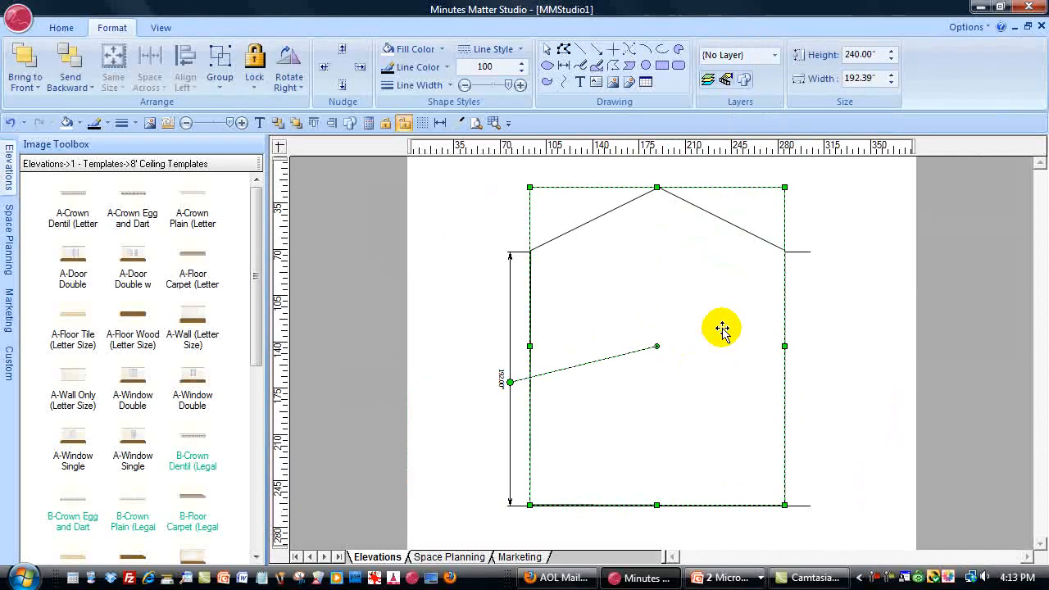
Step: Delete the 192-inch dimension line from the peaked wall drawing
click(514, 254)
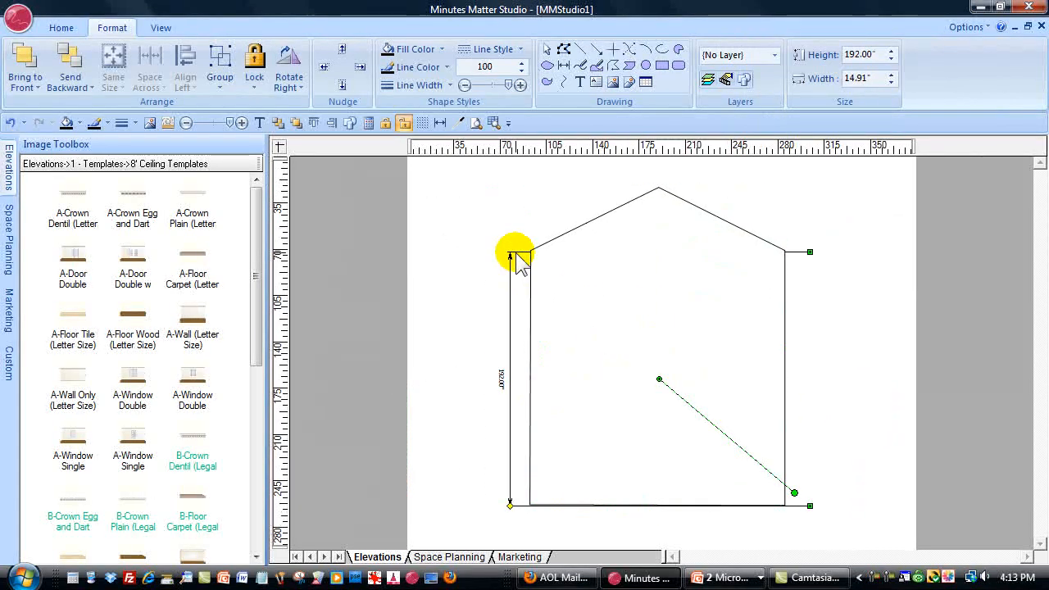
right_click(516, 255)
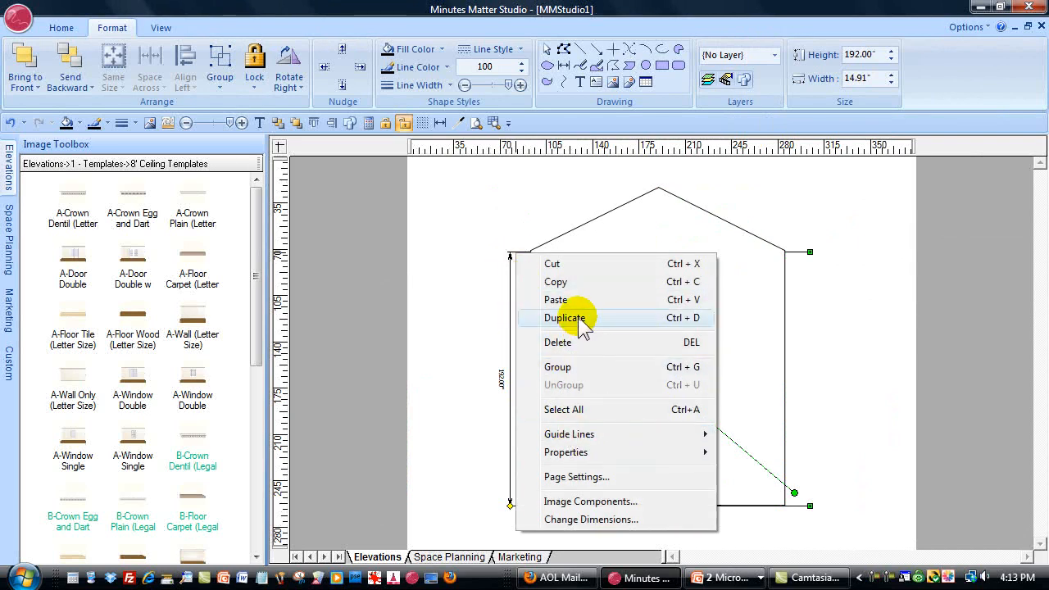
click(561, 344)
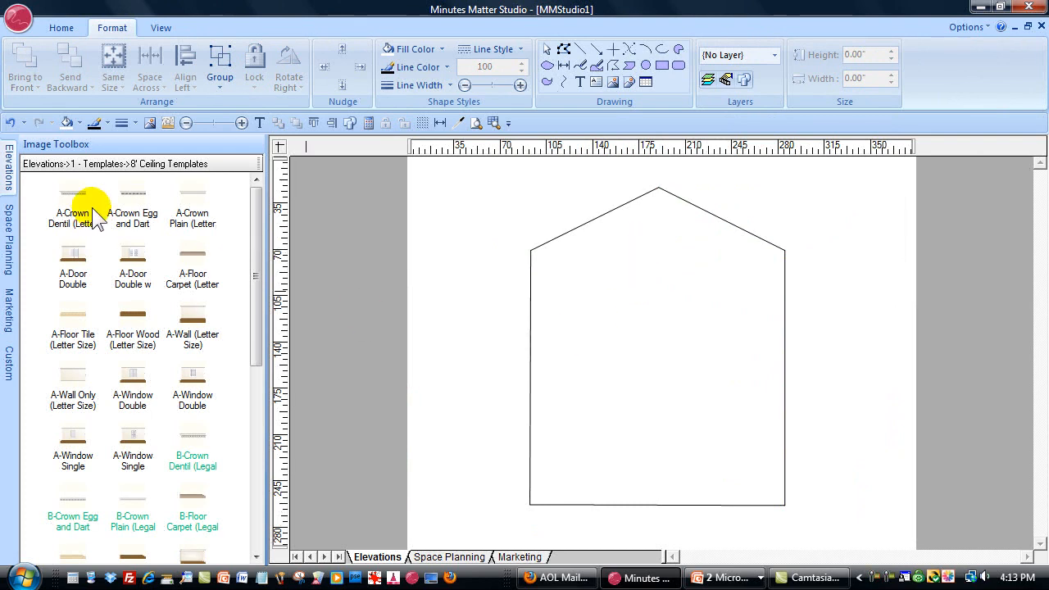
Step: Place the arched window A 67x108 from the Windows Plain collection under Windows & Doors inside the wall outline
click(7, 169)
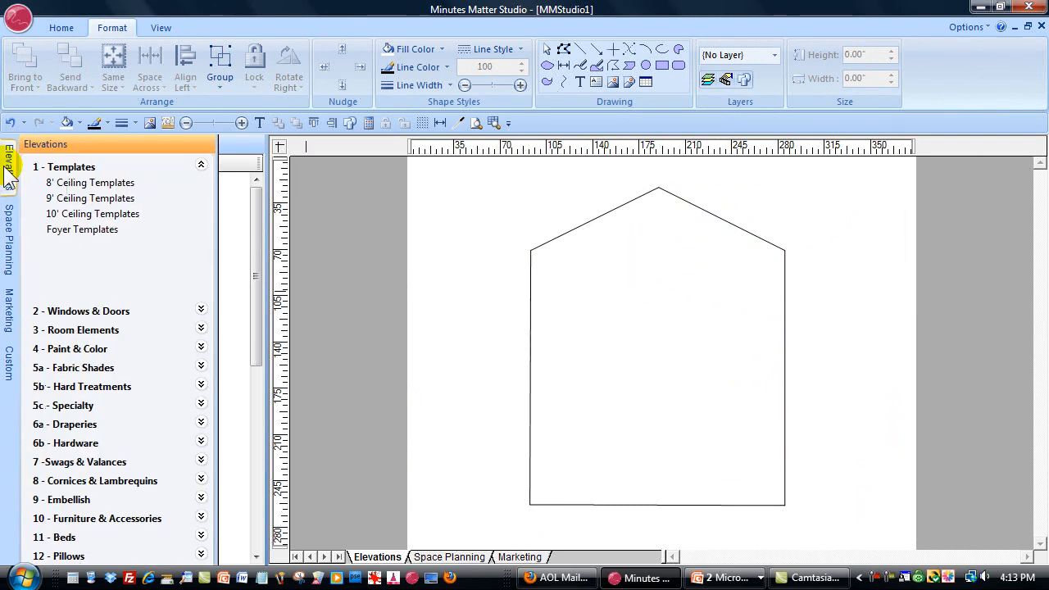
click(49, 311)
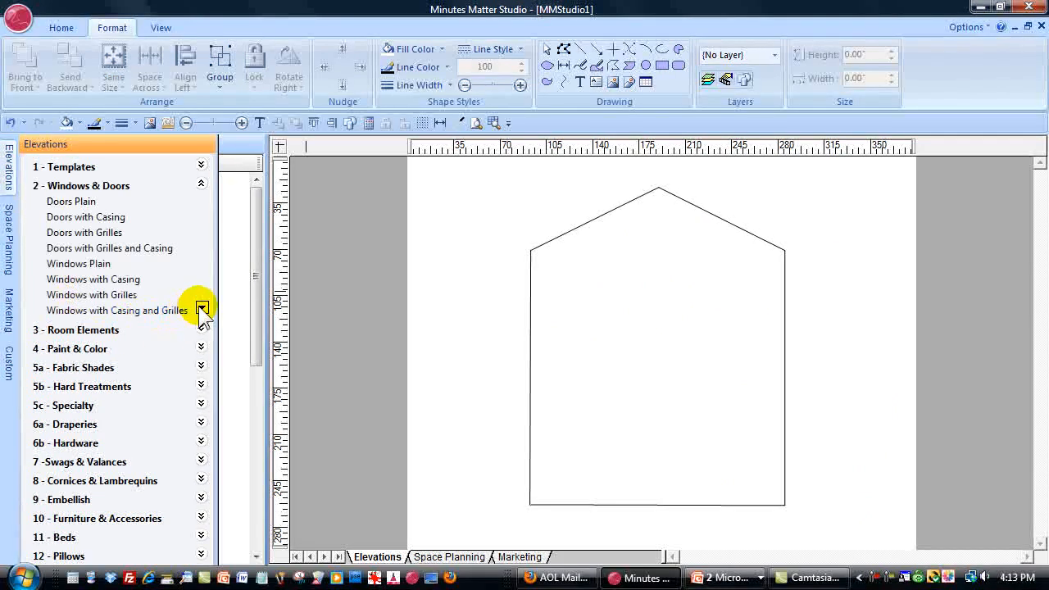
click(105, 265)
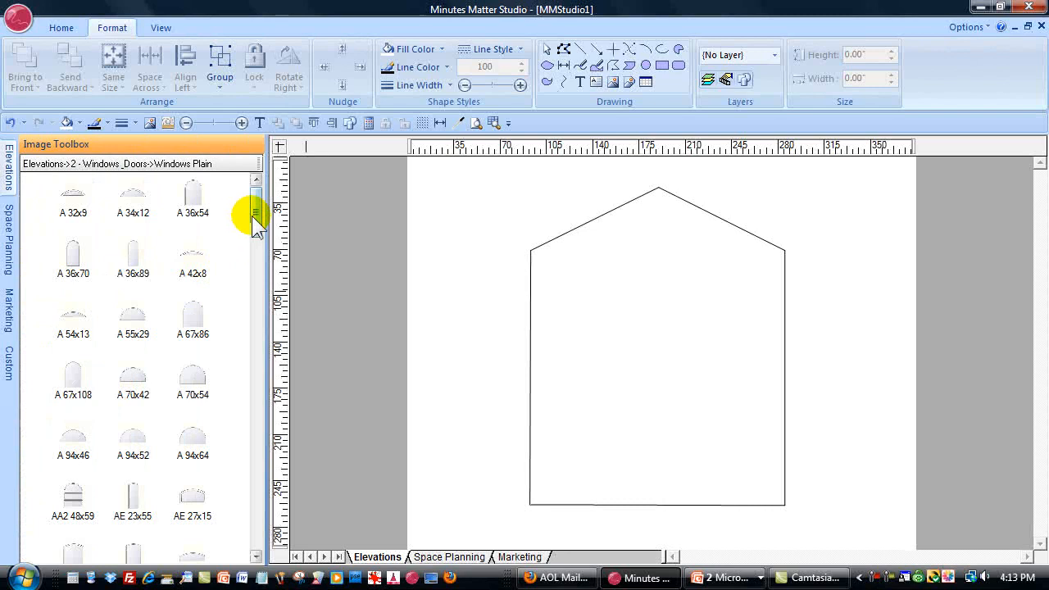
drag(256, 210, 256, 223)
drag(70, 291, 571, 221)
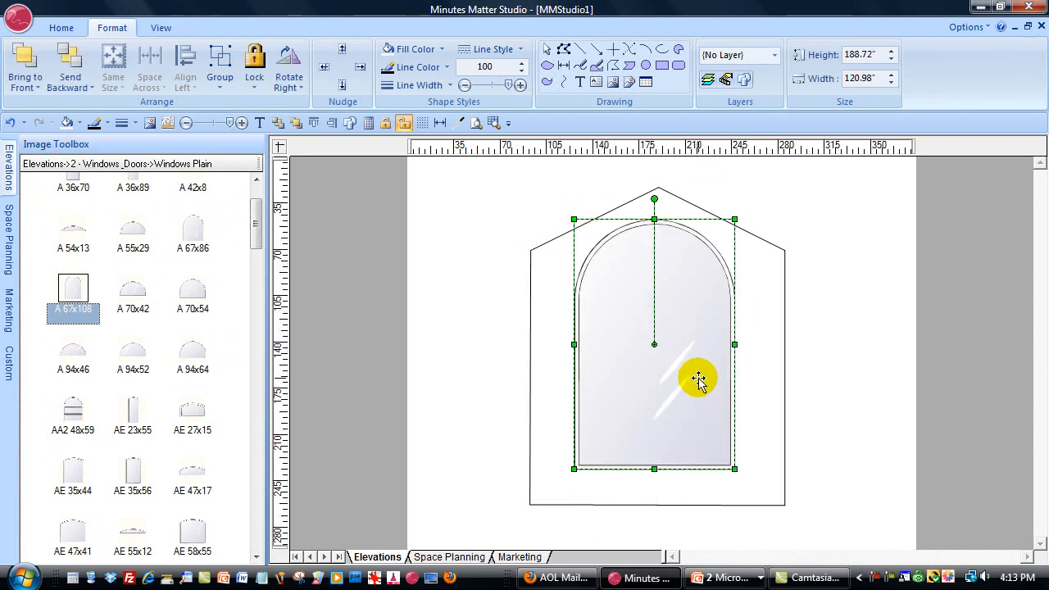
Step: Resize the arched window to 72 inches high and 48 inches wide without keeping the aspect ratio, and move it beneath the wall's peak
right_click(645, 351)
click(677, 337)
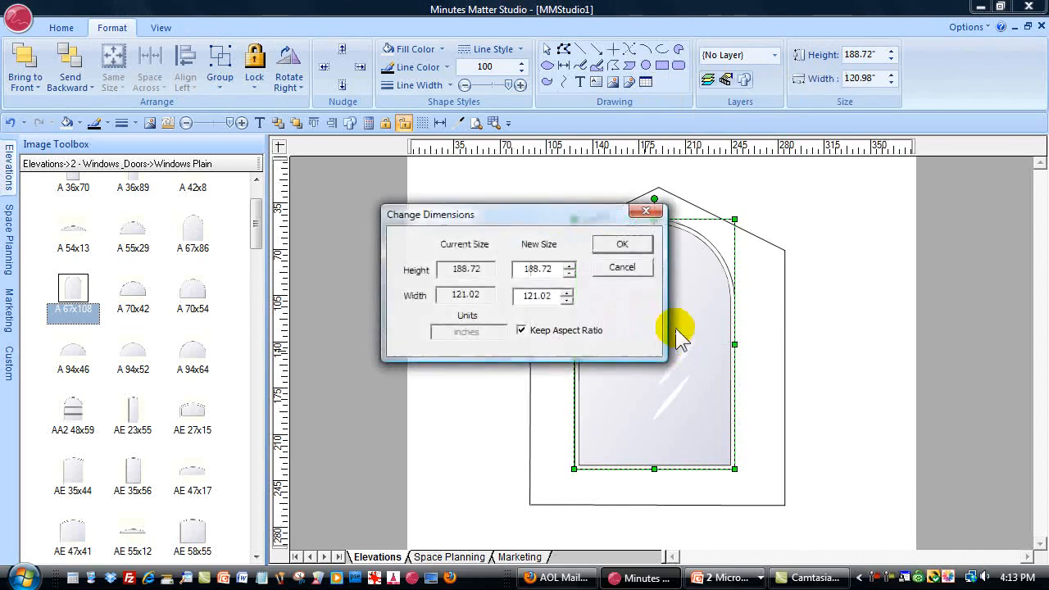
drag(555, 269, 502, 283)
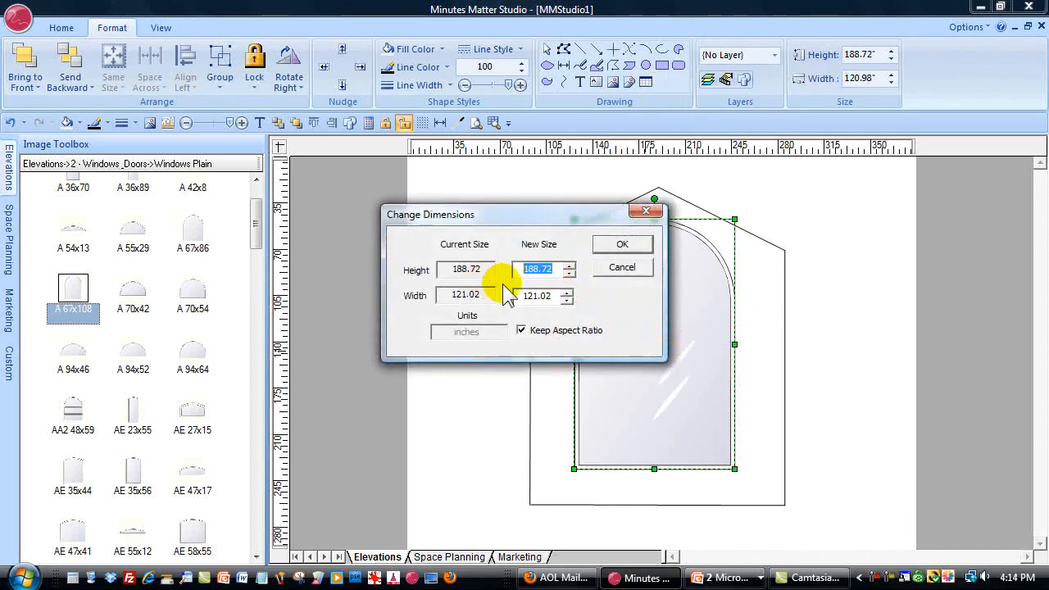
text(72)
click(521, 330)
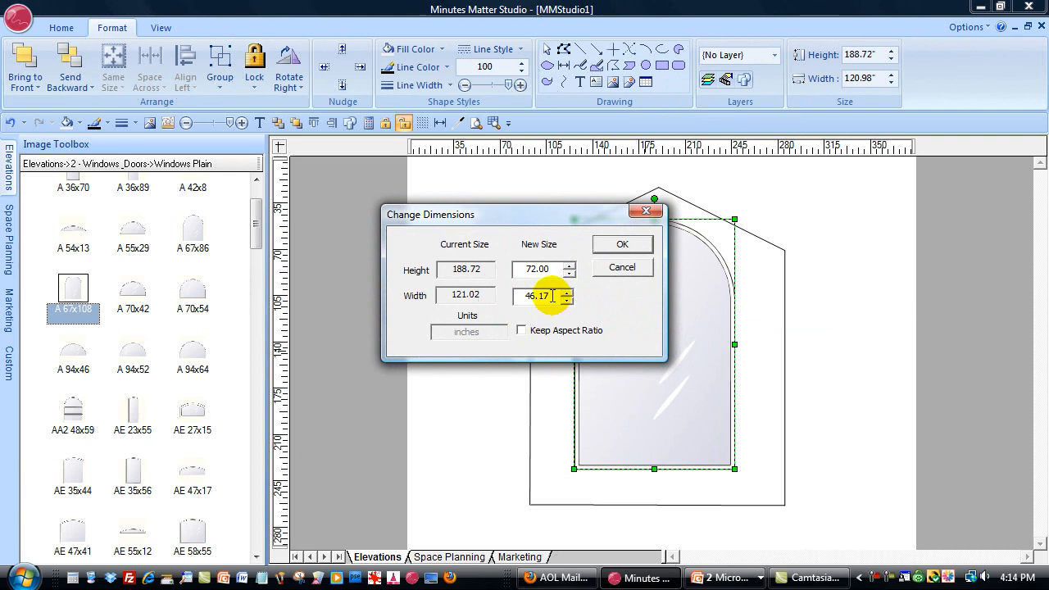
drag(552, 296, 460, 279)
text(48)
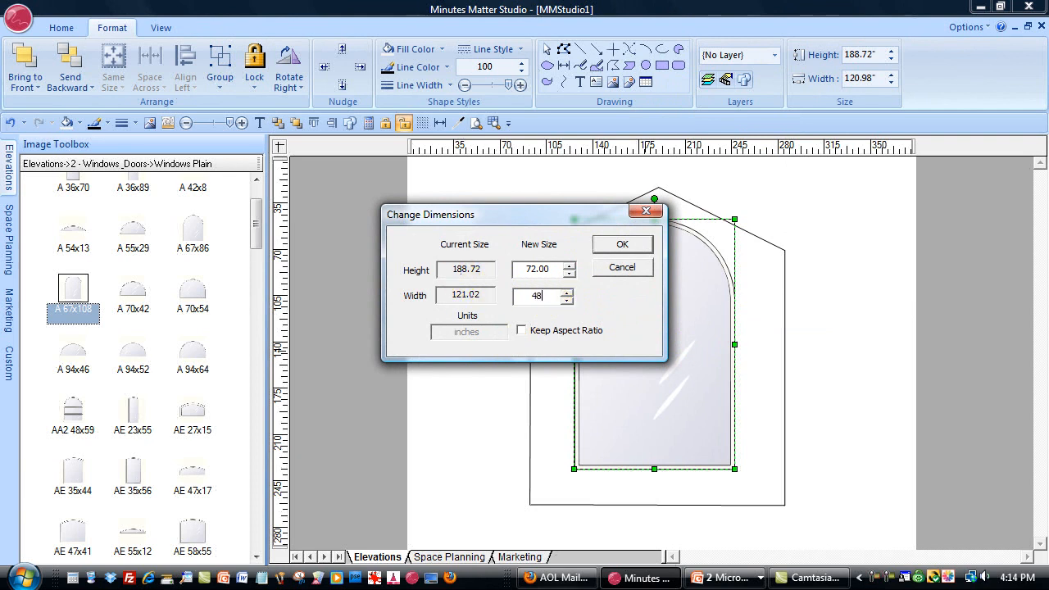
click(621, 244)
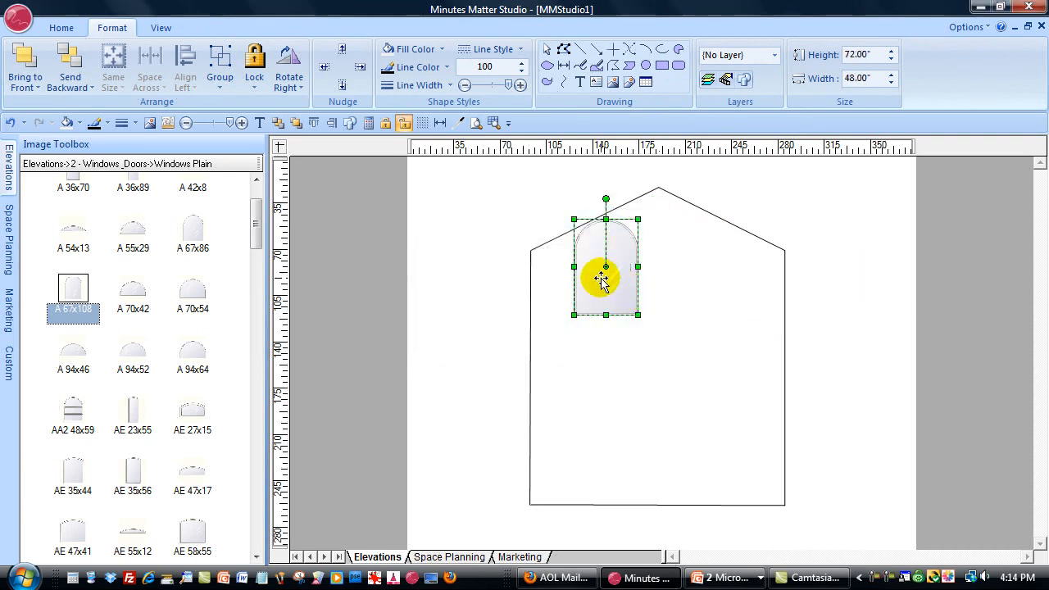
drag(601, 279, 649, 297)
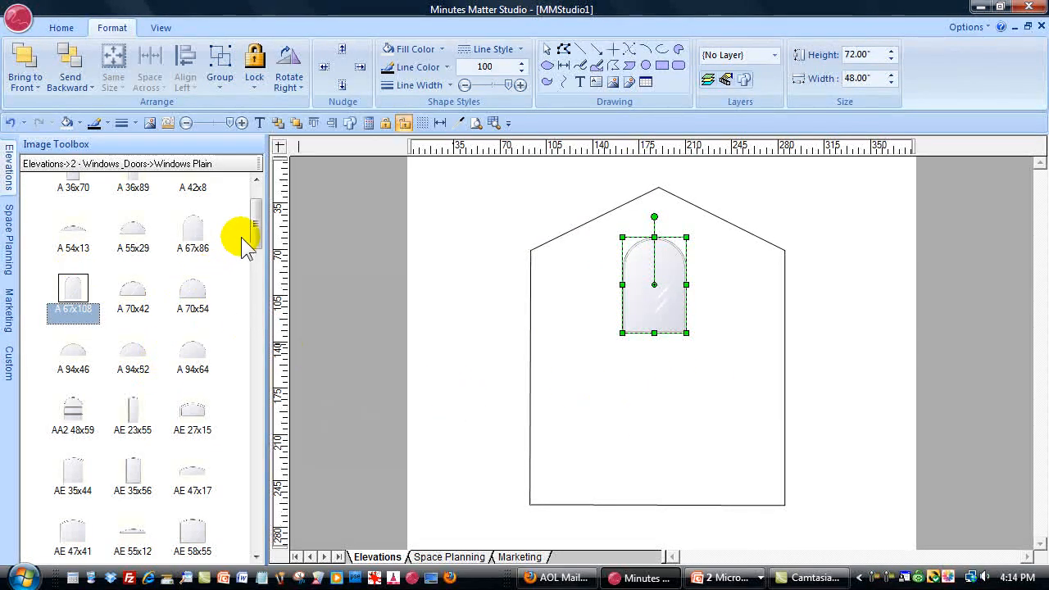
Step: Place the rectangular window C 35x71 from the Windows Plain collection directly below the arched window
drag(255, 237, 256, 285)
drag(255, 283, 255, 287)
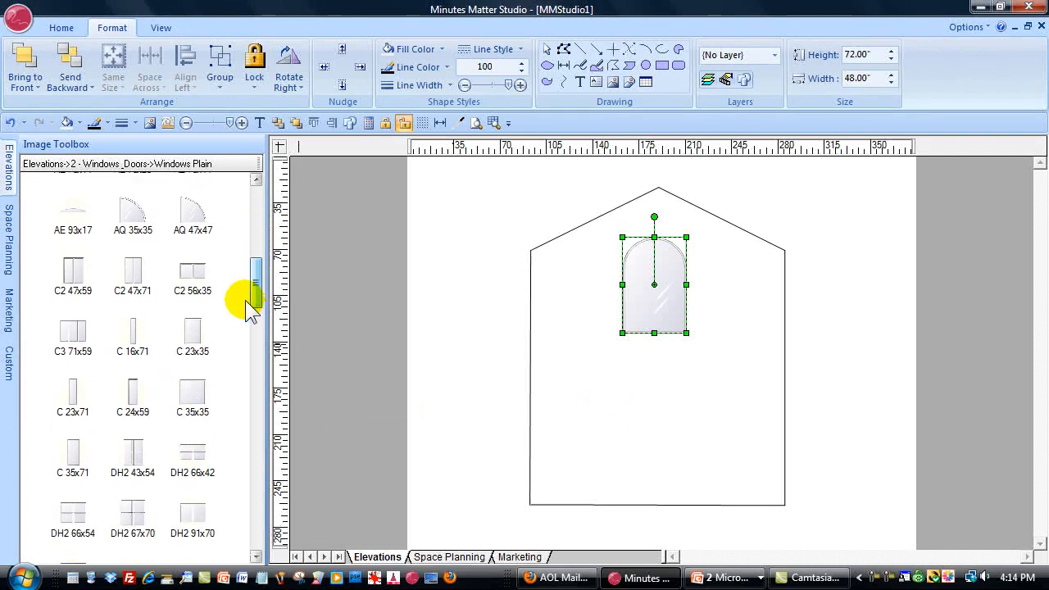
mouse_move(70, 453)
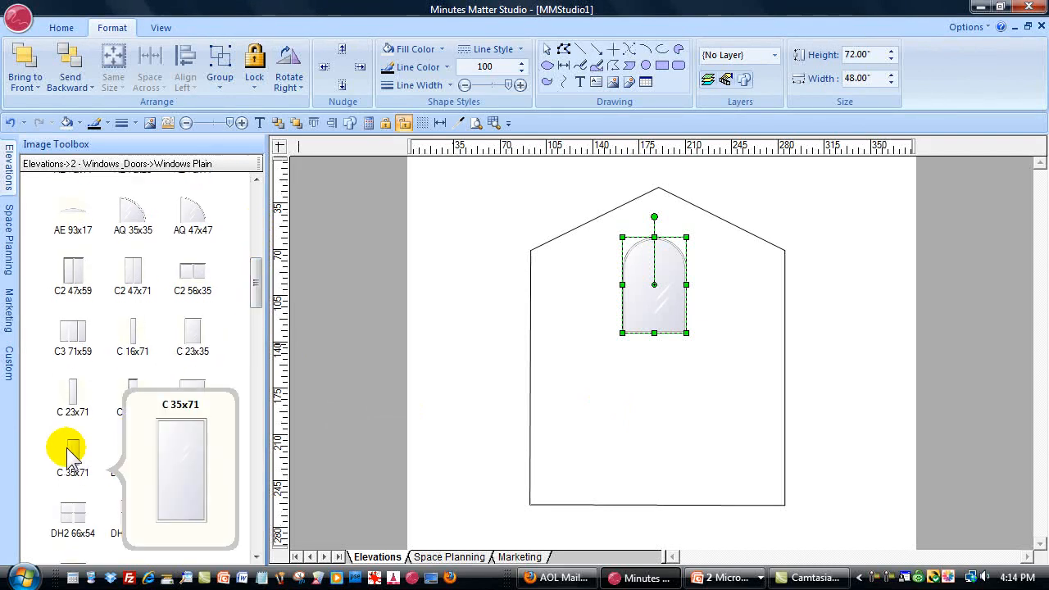
drag(69, 453, 620, 348)
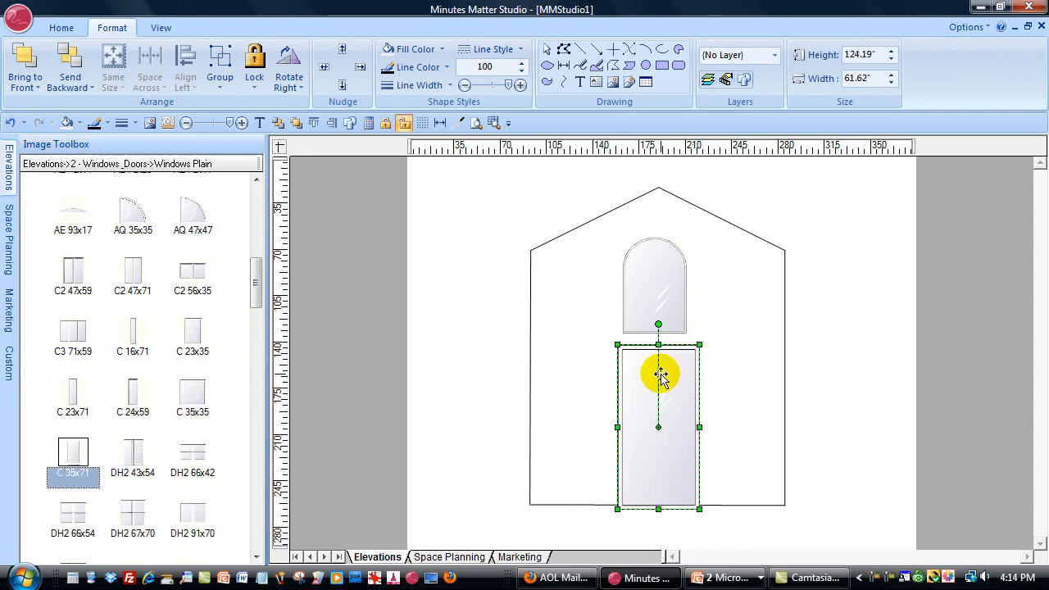
Step: Resize the rectangular window to 100 inches high and 48 inches wide
right_click(660, 376)
click(734, 364)
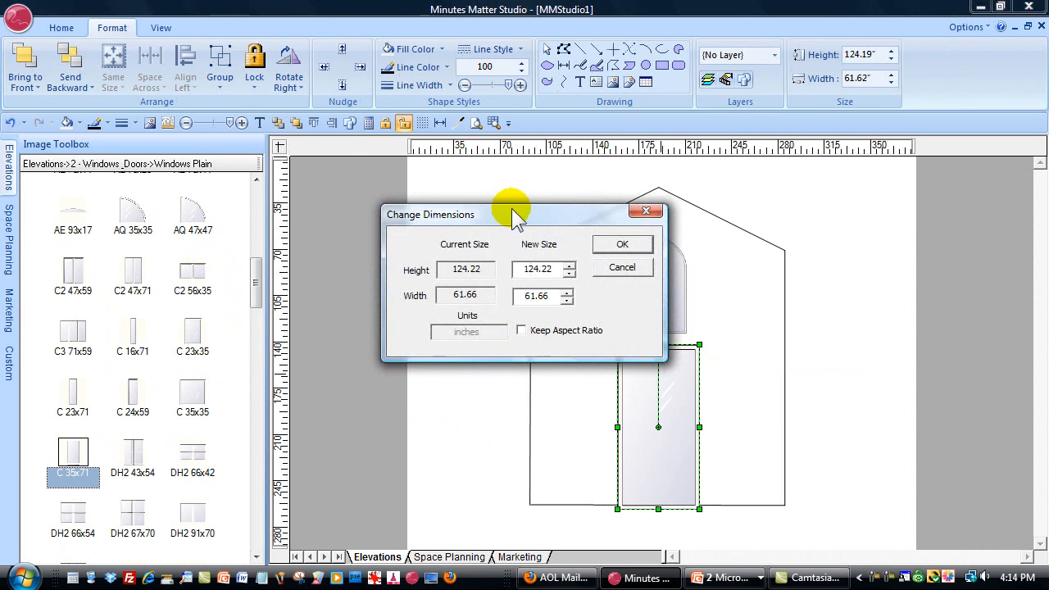
drag(557, 269, 489, 273)
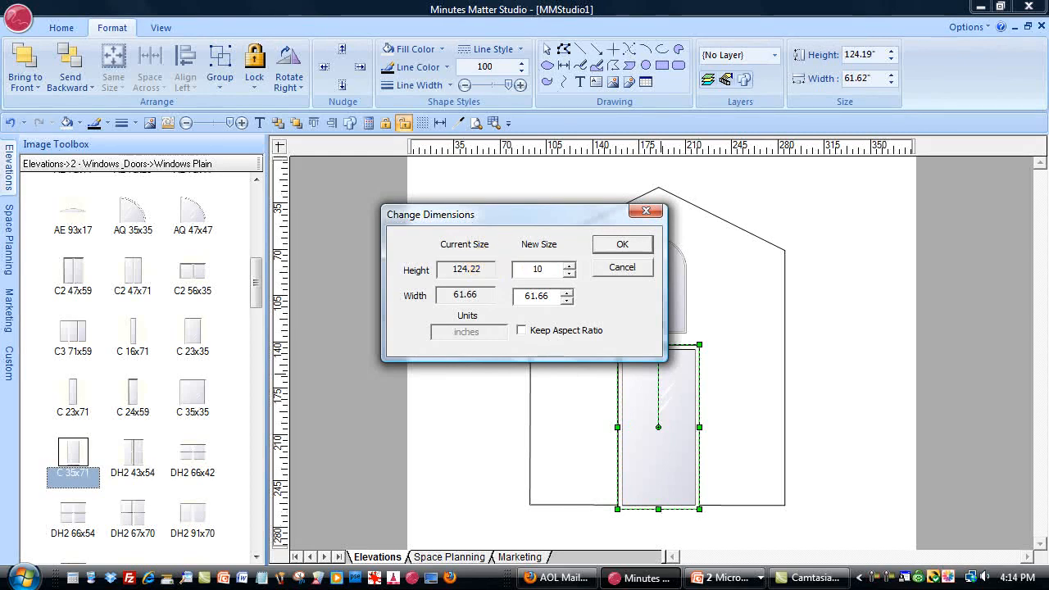
double_click(537, 295)
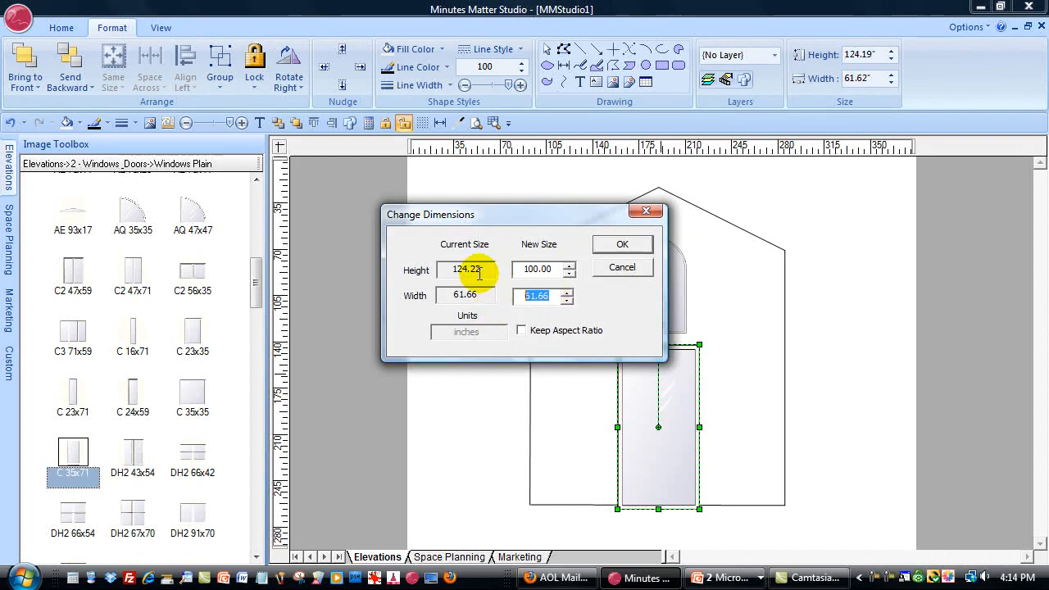
click(618, 244)
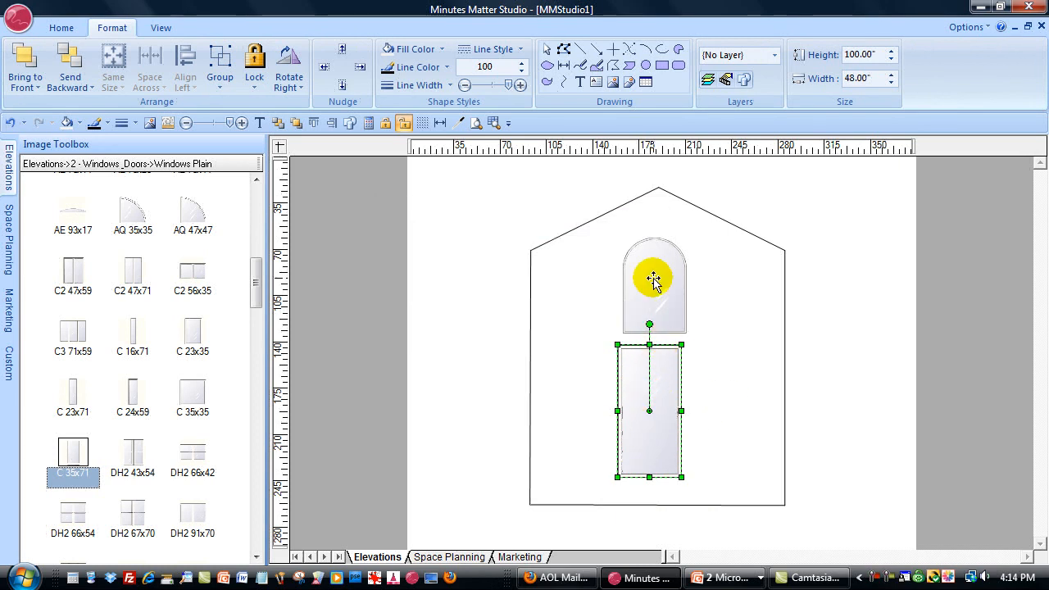
Step: Align both windows with the wall outline along their vertical centerline, and clear the selection
shift+click(652, 281)
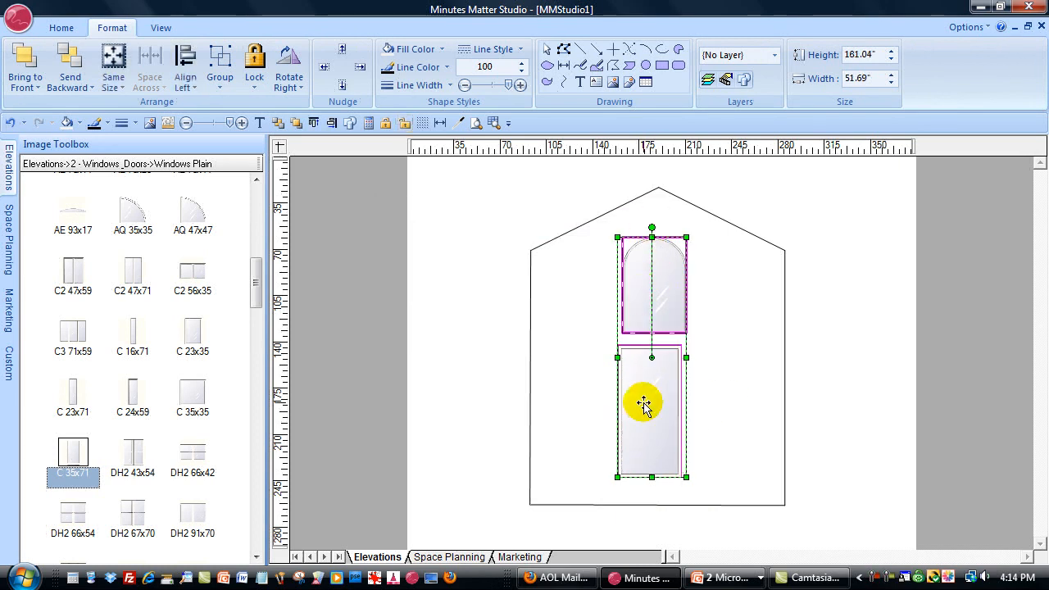
shift+click(657, 207)
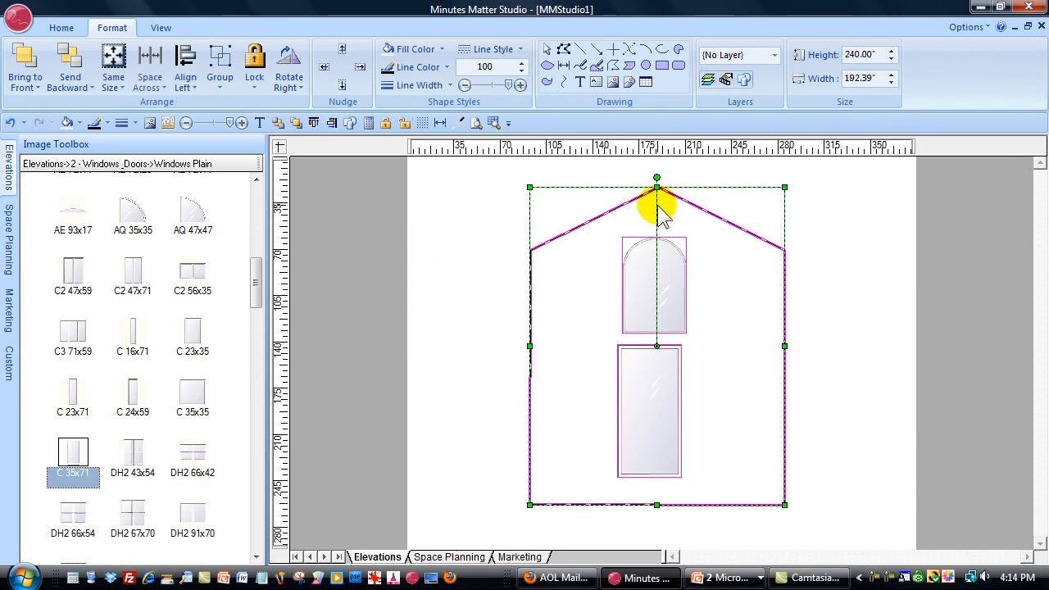
click(197, 87)
click(237, 177)
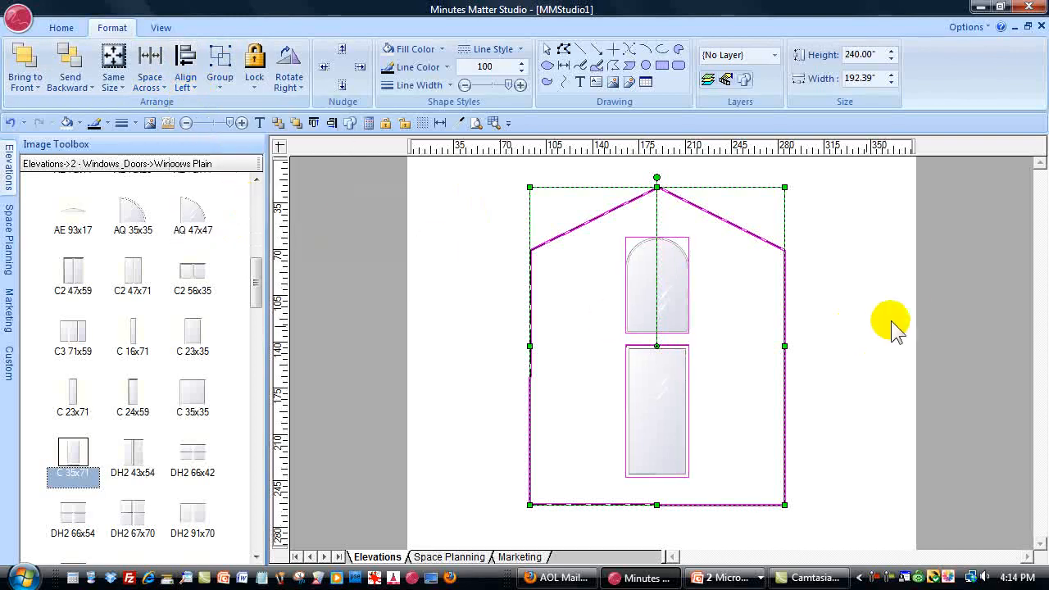
click(925, 320)
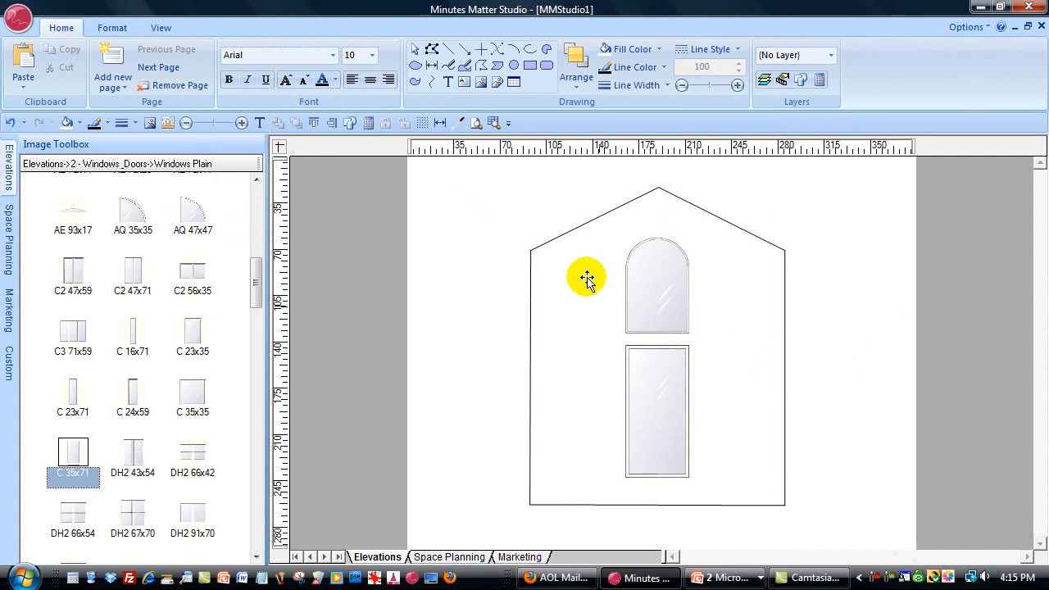
Step: Draw a vertical dimension line about 13.42 inches long rising from the wall's base line below the rectangular window
click(493, 122)
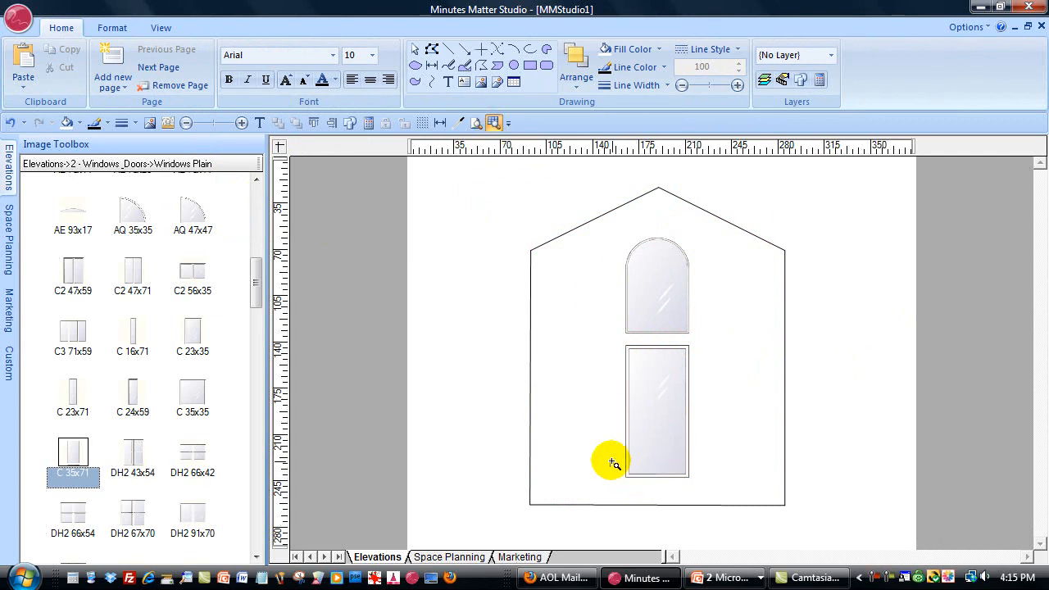
drag(614, 462, 696, 521)
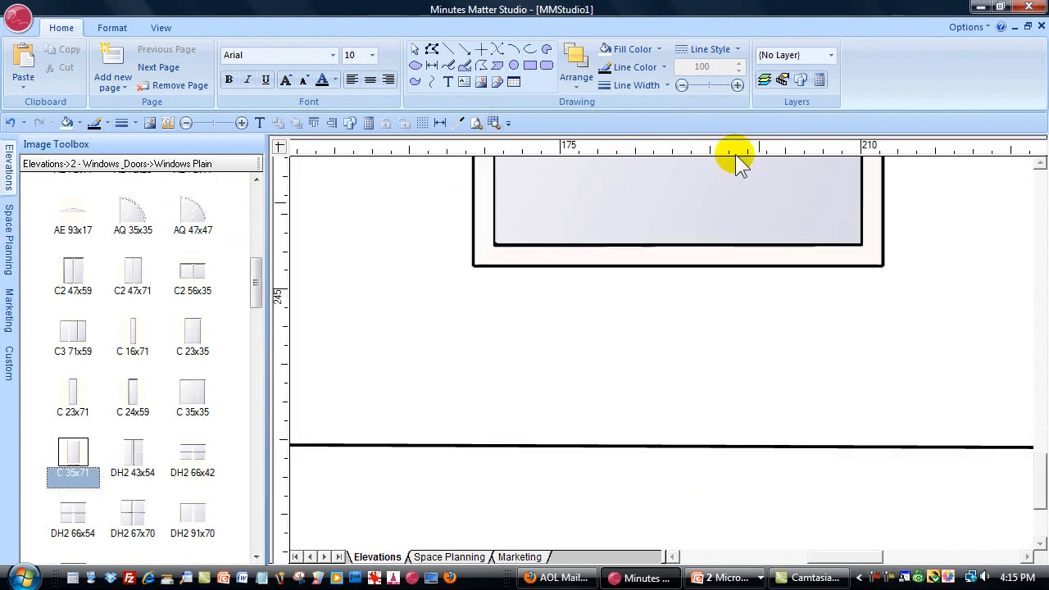
click(440, 122)
drag(685, 330, 685, 408)
click(680, 443)
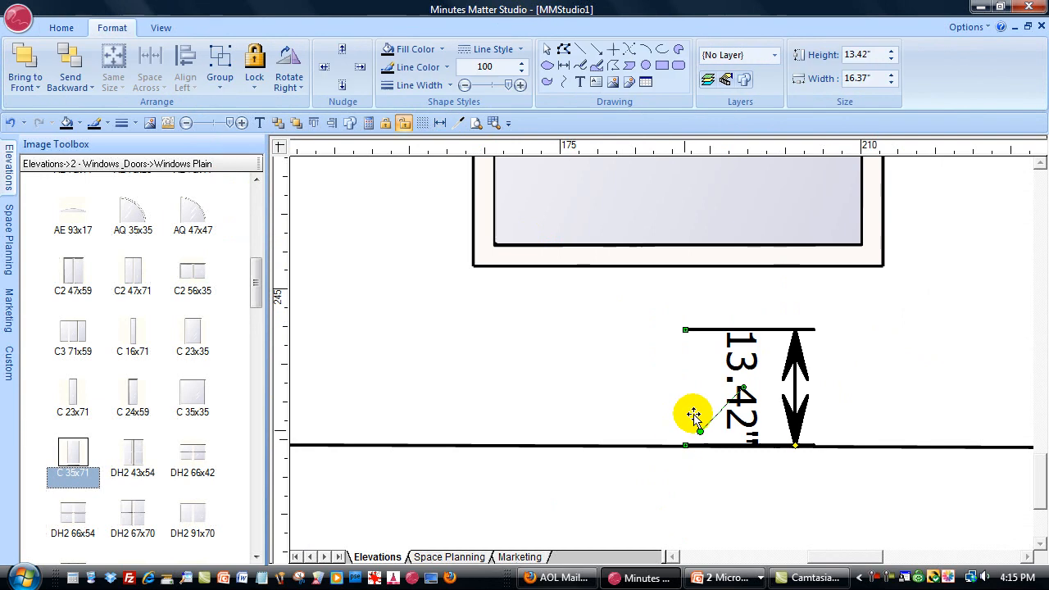
Step: Set the vertical dimension line's height to 12.75 inches and shift it slightly left along the wall's base line
right_click(793, 352)
click(852, 325)
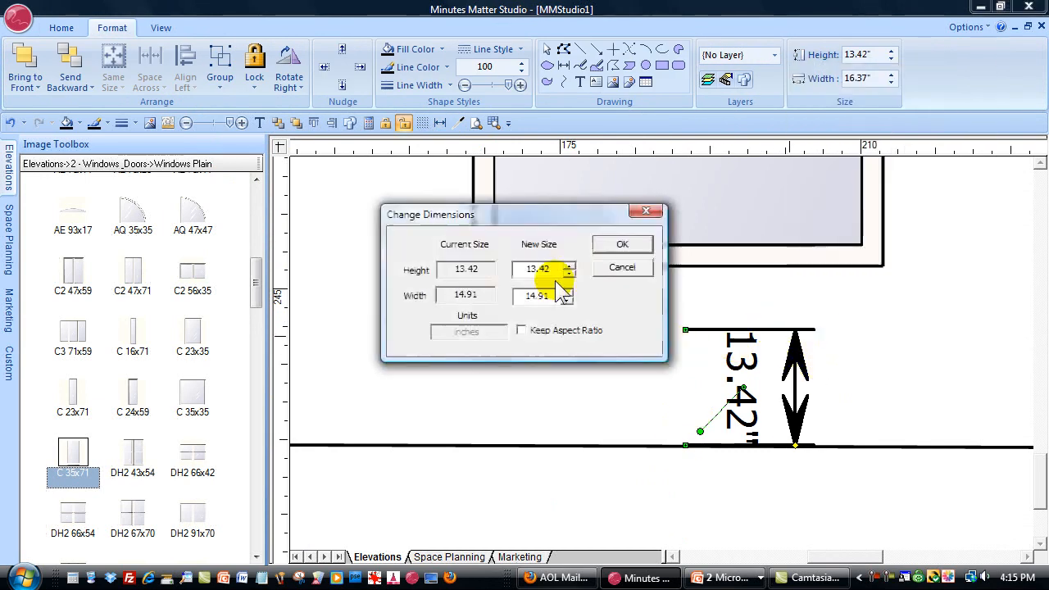
double_click(552, 267)
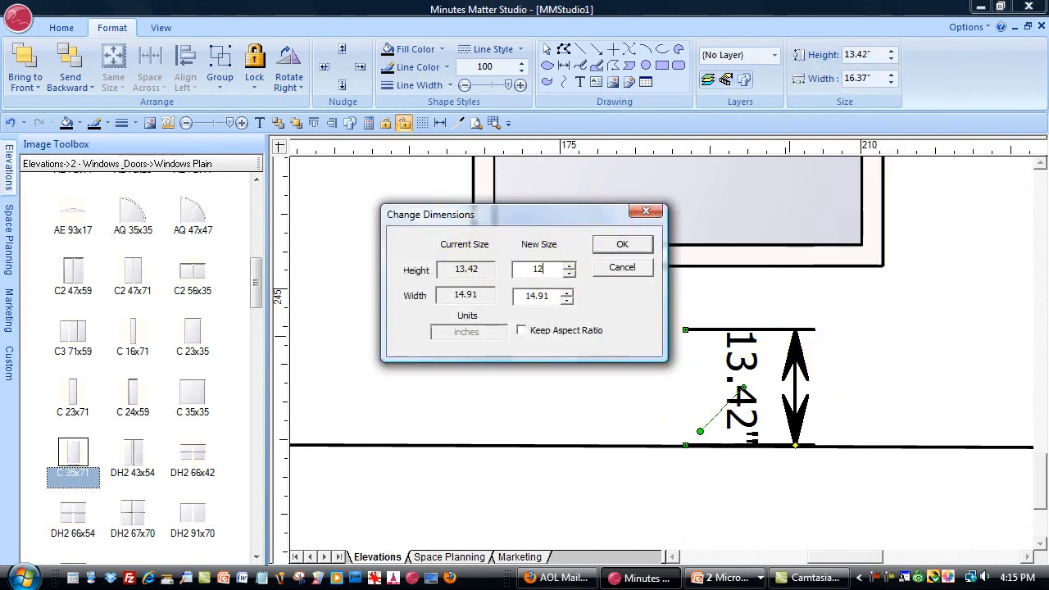
click(614, 244)
drag(794, 350, 749, 352)
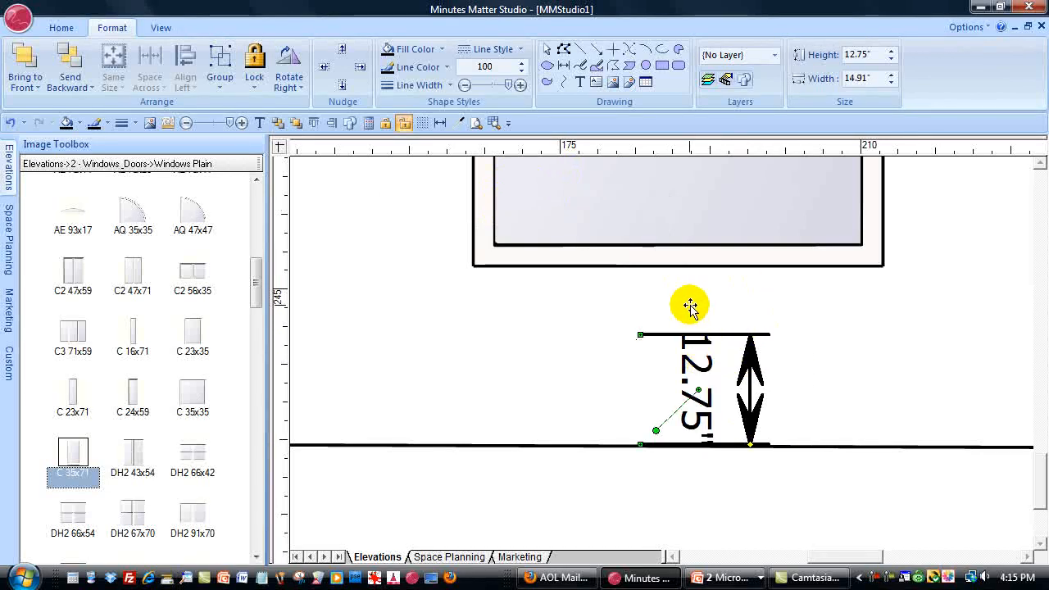
Step: Duplicate the 12.75-inch dimension line and set the copy's height to 10 inches
right_click(750, 354)
mouse_move(827, 258)
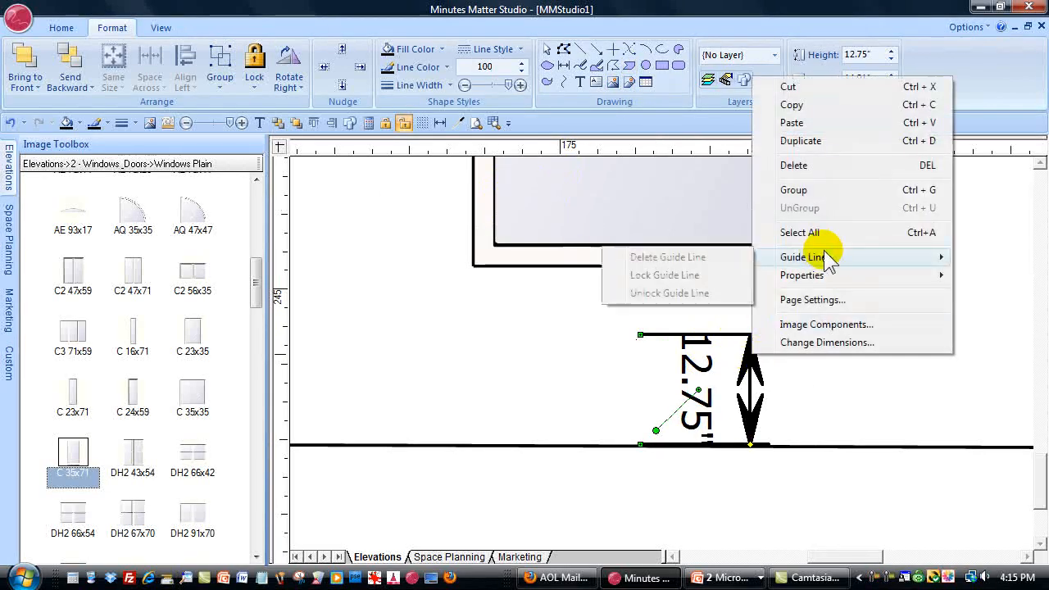
click(823, 140)
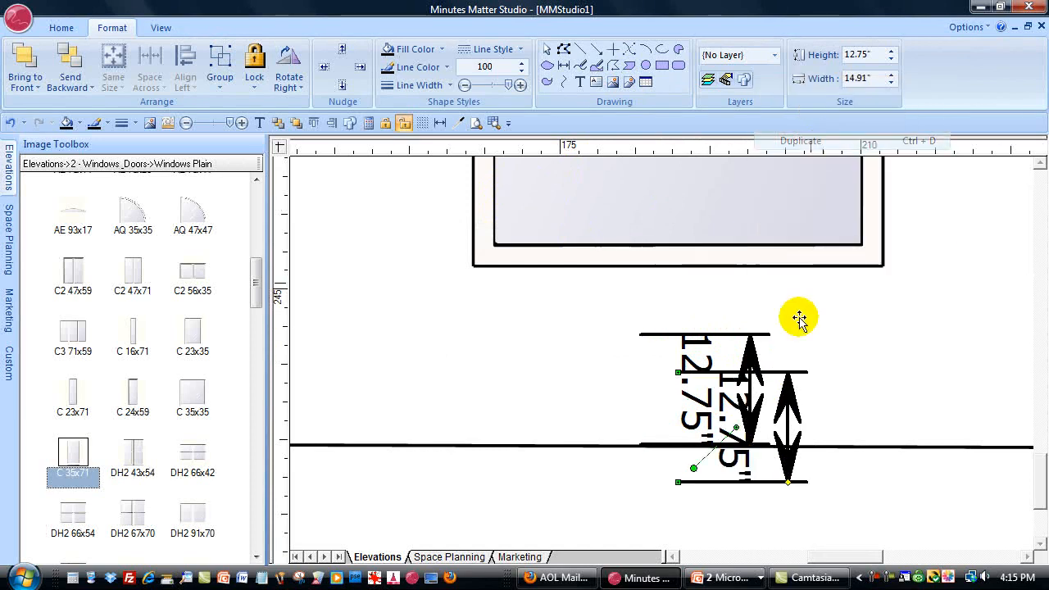
right_click(787, 390)
click(860, 380)
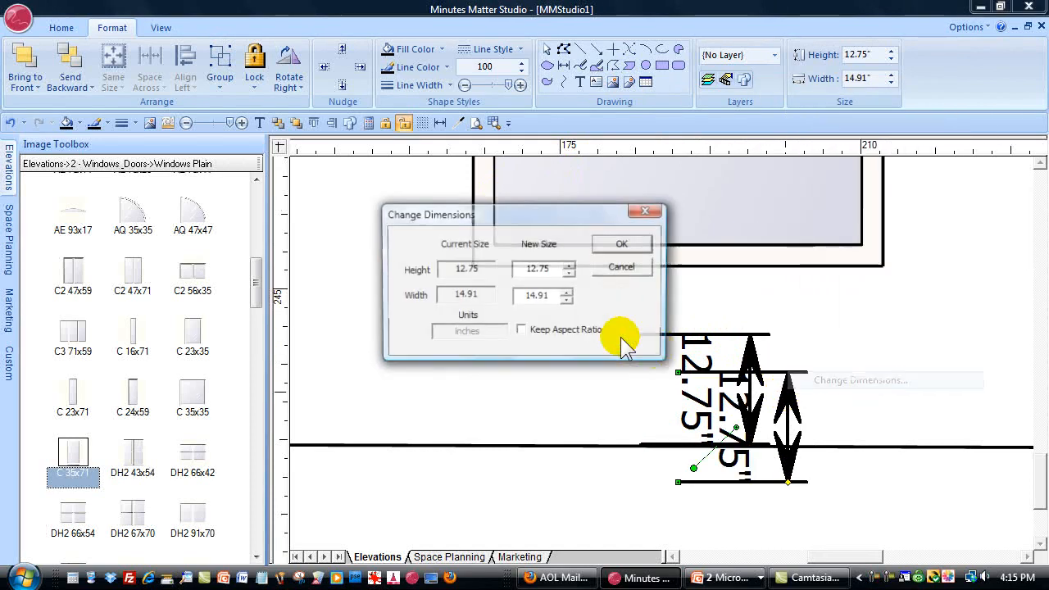
double_click(555, 267)
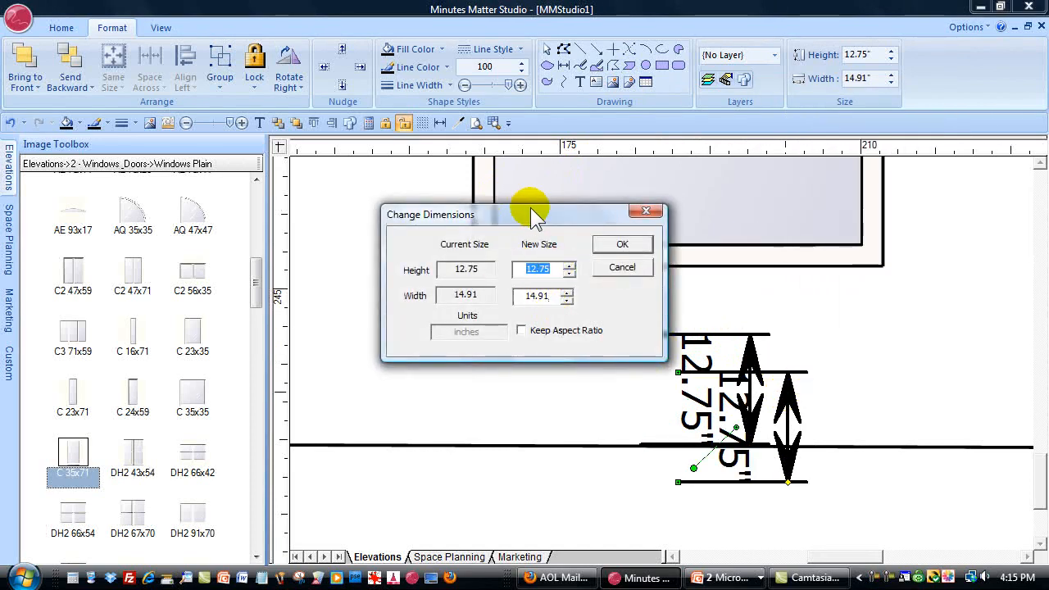
text(10)
click(621, 244)
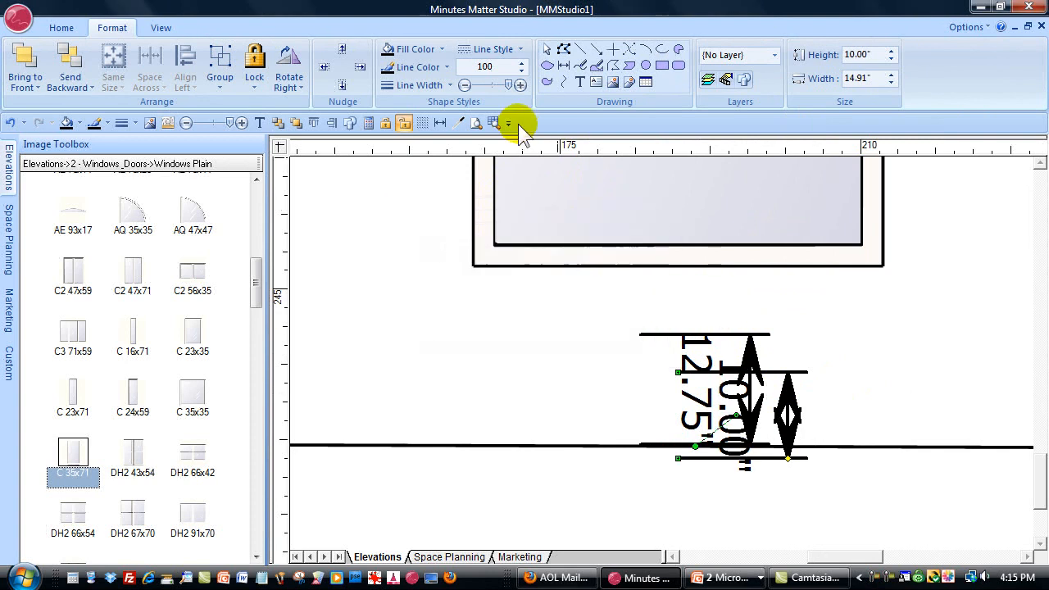
Step: Move the 10-inch dimension line into the gap between the arched and rectangular windows
click(476, 123)
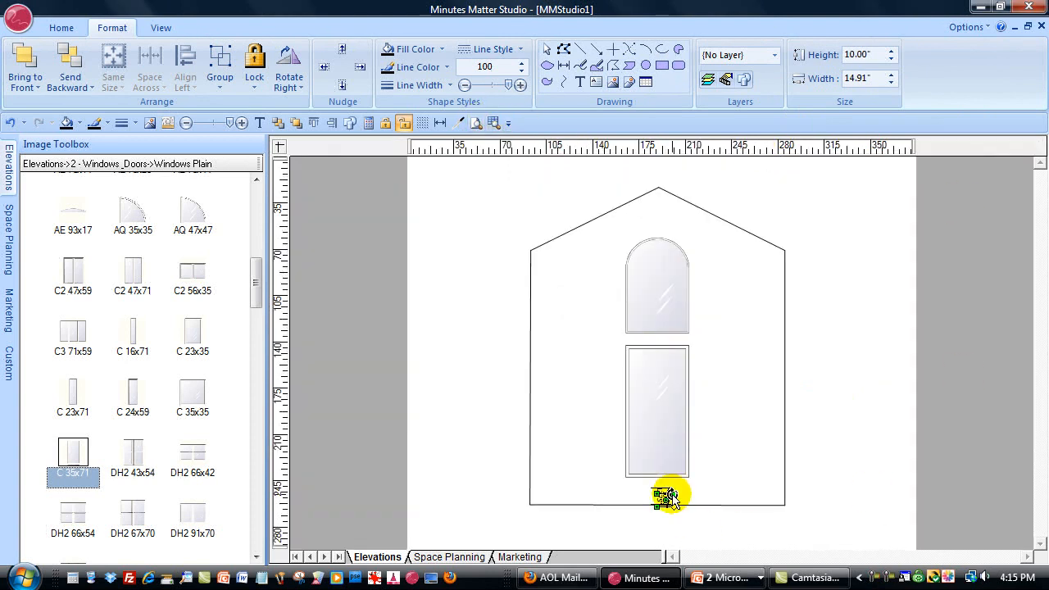
drag(687, 487, 734, 363)
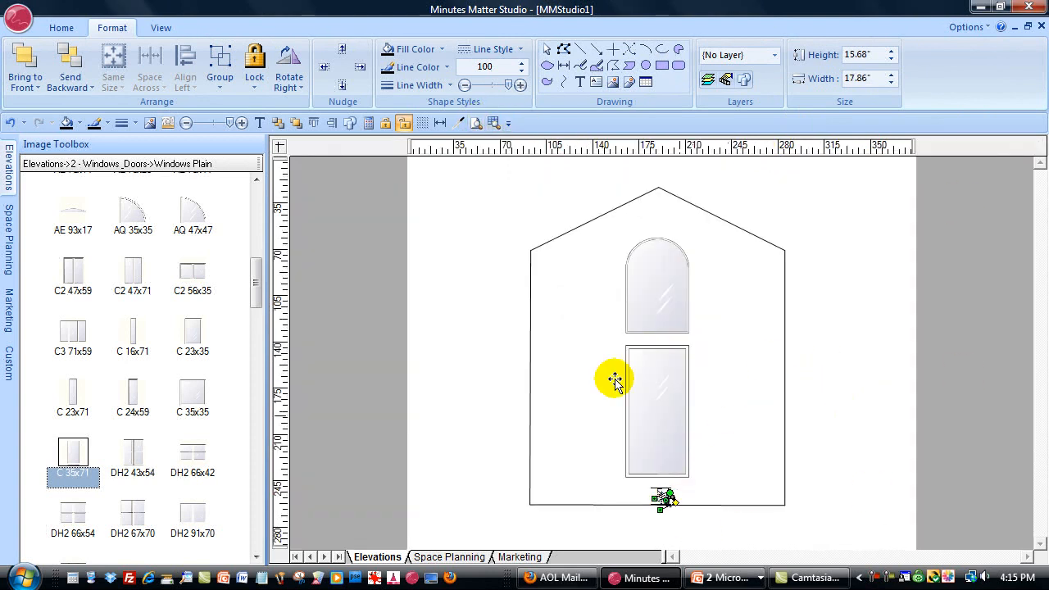
click(11, 123)
drag(660, 494, 655, 337)
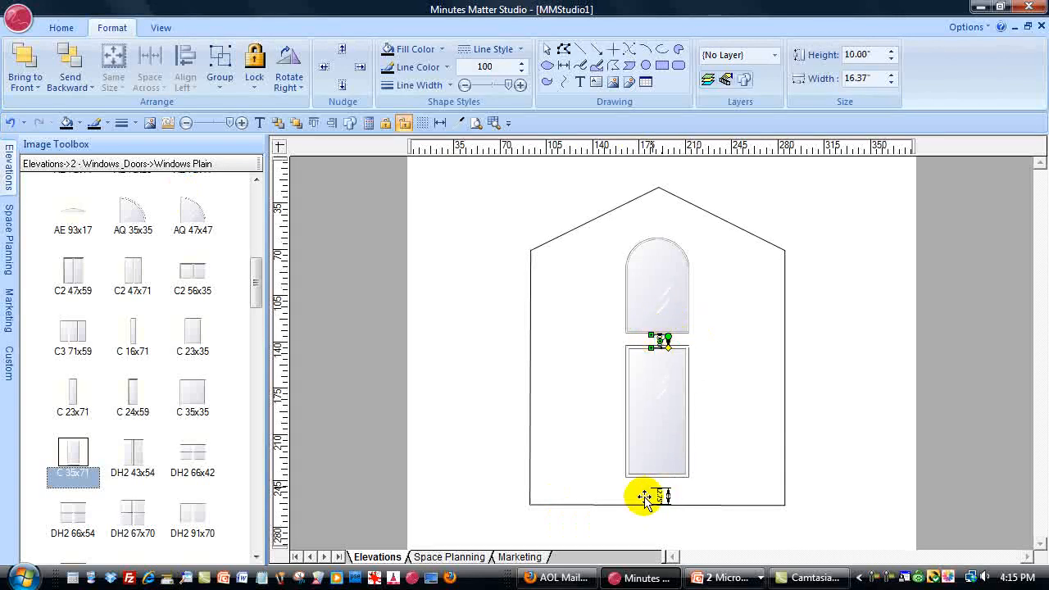
Step: Nudge the rectangular window down until its bottom edge meets the top of the 12.75-inch dimension line
click(493, 123)
drag(555, 417, 731, 557)
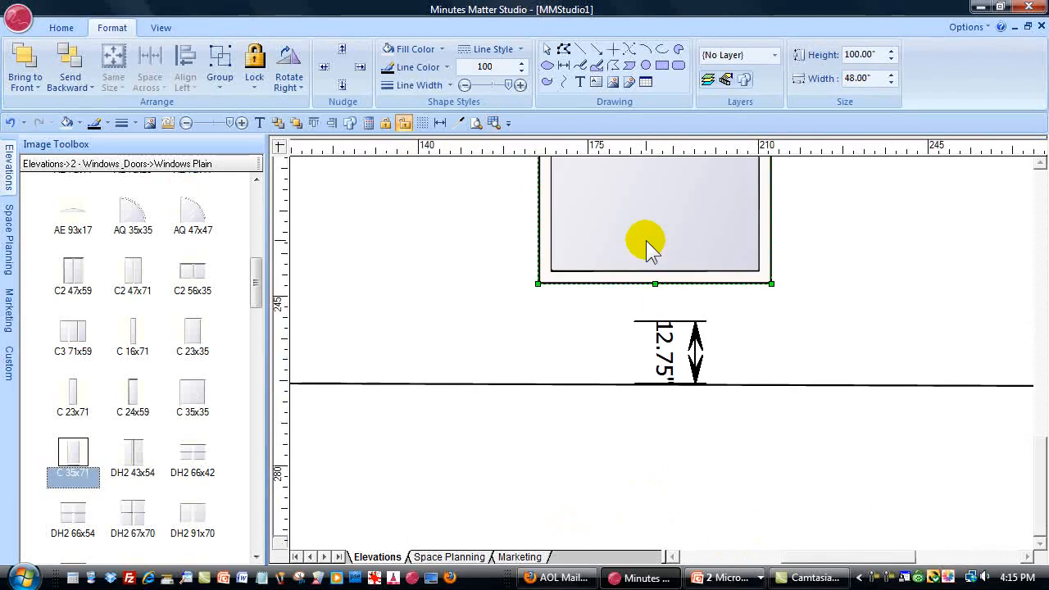
click(342, 85)
click(343, 85)
click(342, 85)
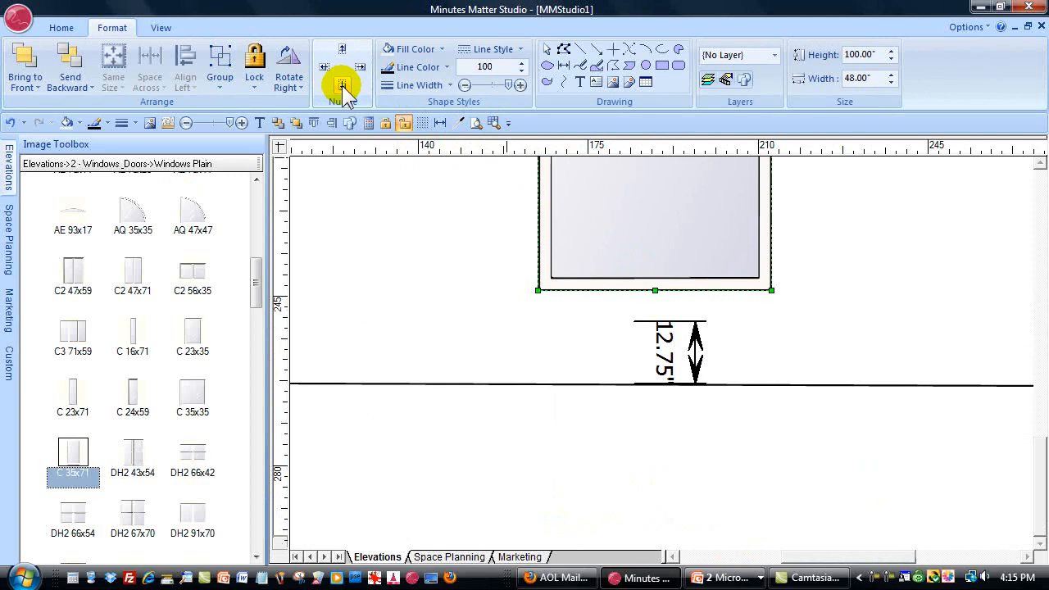
click(343, 85)
click(342, 85)
click(342, 86)
click(343, 85)
click(343, 85)
click(343, 86)
click(343, 86)
click(343, 85)
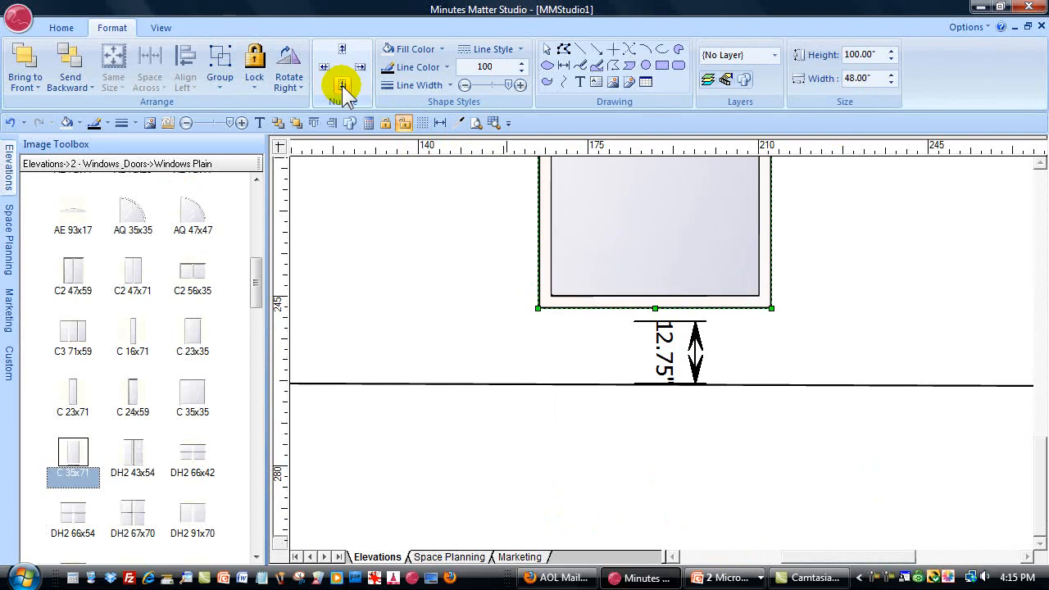
click(343, 85)
click(342, 85)
click(343, 85)
click(342, 86)
click(342, 85)
click(342, 86)
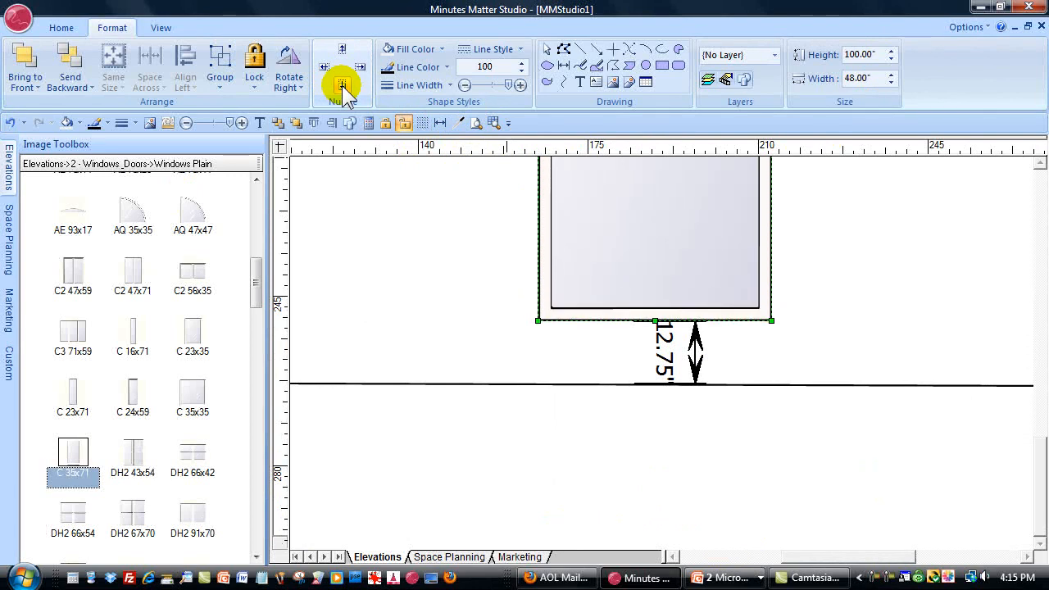
click(343, 86)
Step: Rest the 10-inch dimension line on the rectangular window's top edge and nudge the arched window down to meet it
drag(1039, 501, 1030, 351)
click(694, 337)
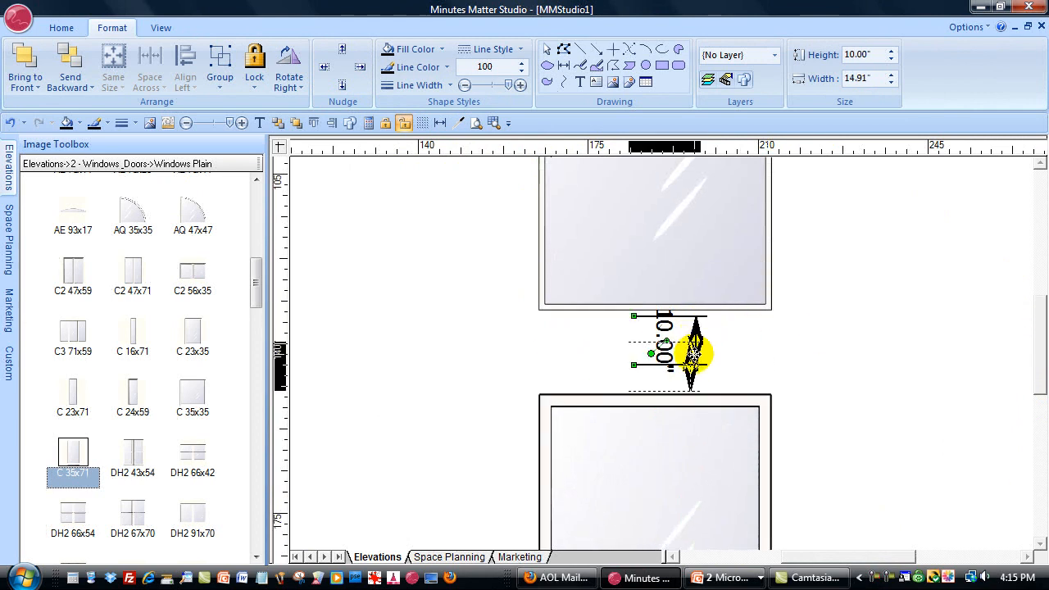
click(691, 274)
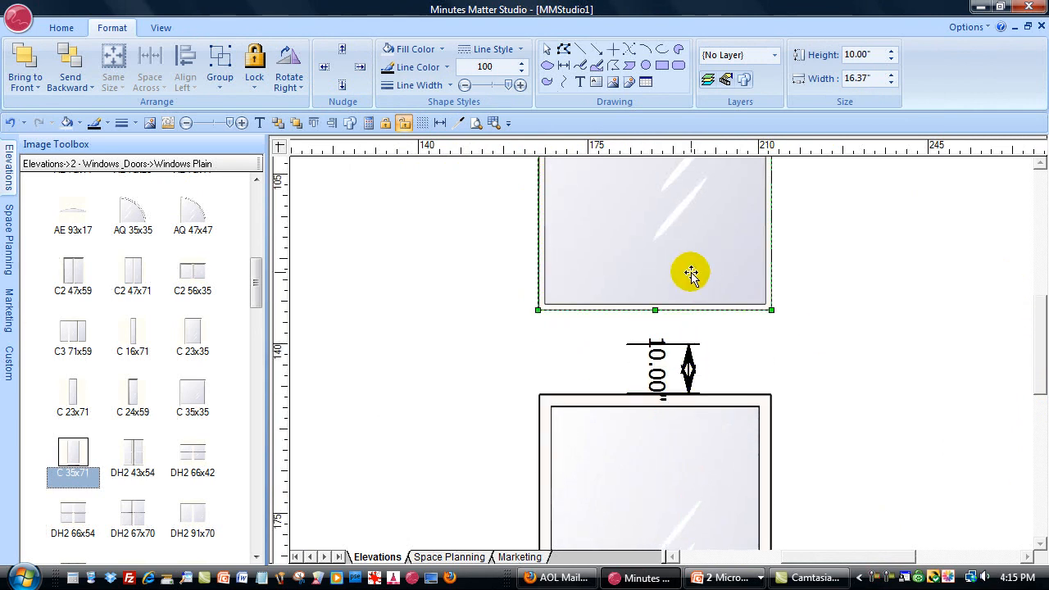
click(343, 84)
click(342, 84)
click(342, 85)
click(343, 85)
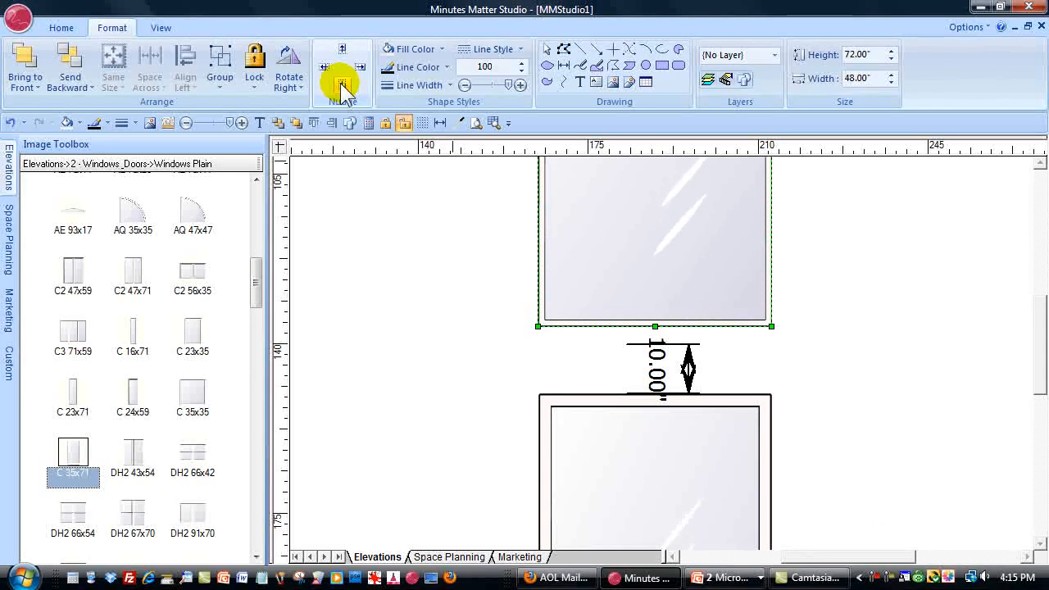
click(342, 84)
click(342, 84)
click(342, 84)
click(342, 84)
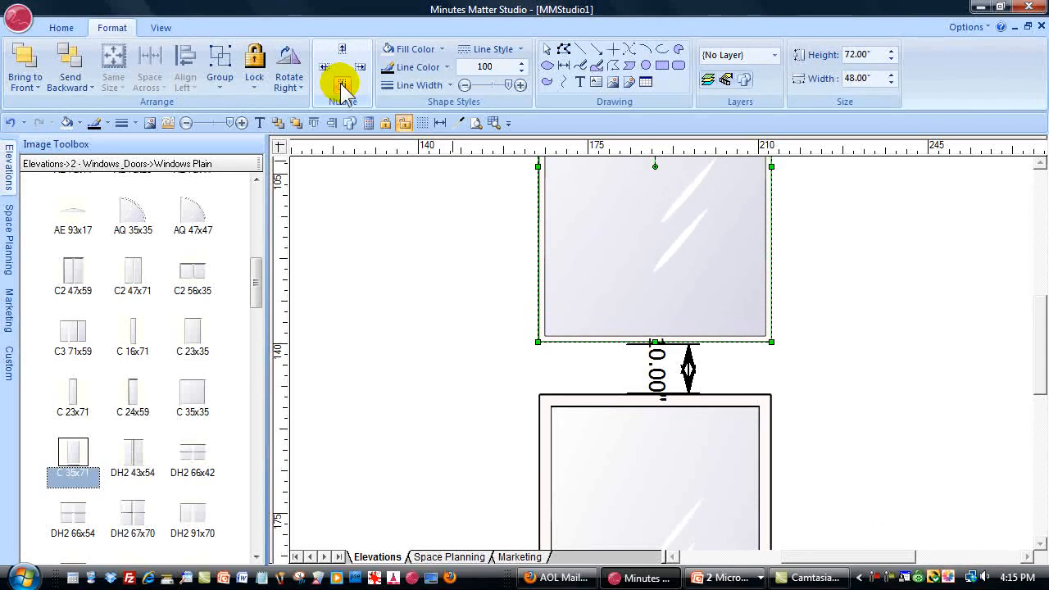
click(342, 84)
Step: Delete both vertical dimension lines from the wall elevation
click(476, 122)
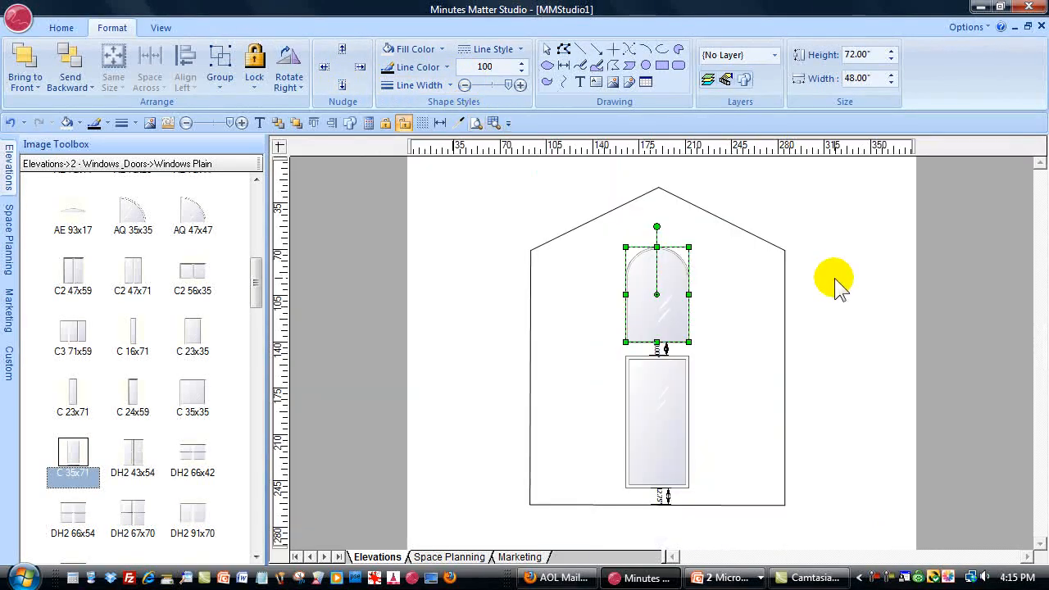
click(836, 286)
drag(831, 331, 588, 365)
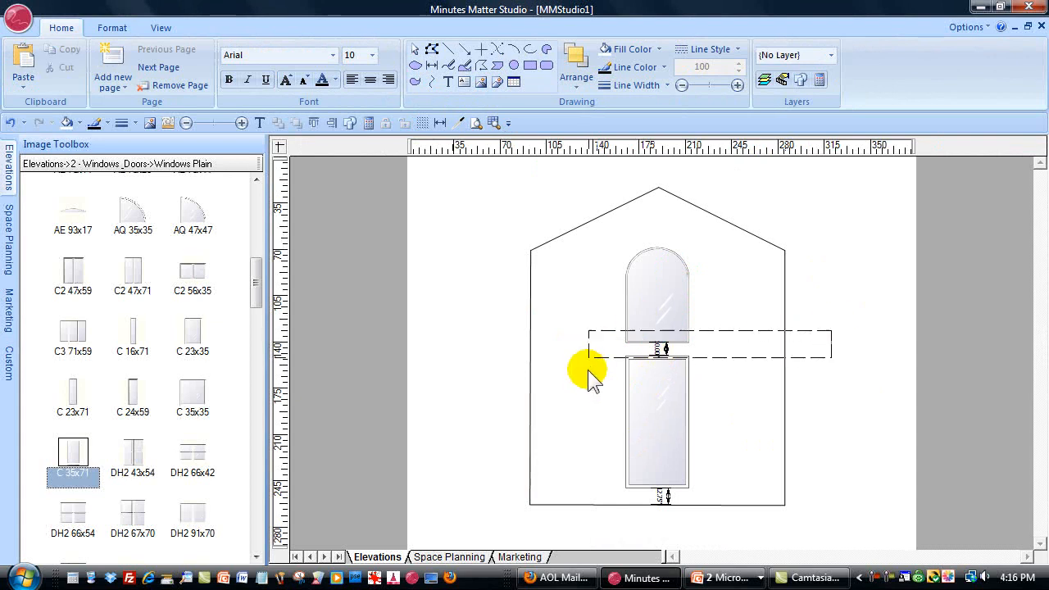
drag(645, 531, 647, 531)
right_click(662, 350)
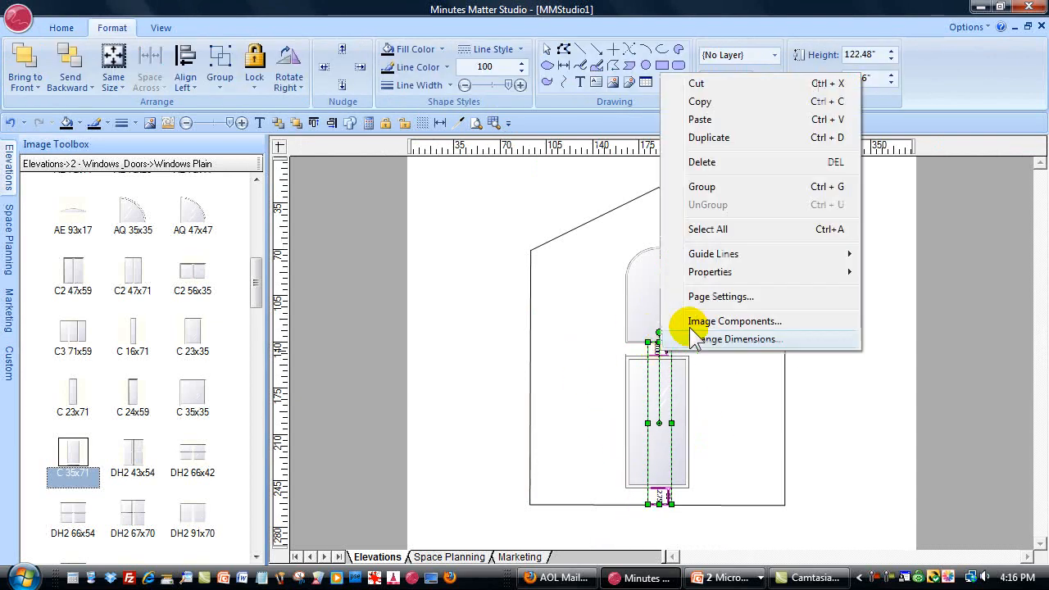
click(733, 162)
Step: Duplicate the rectangular window twice and place one copy on each side of the original
click(647, 402)
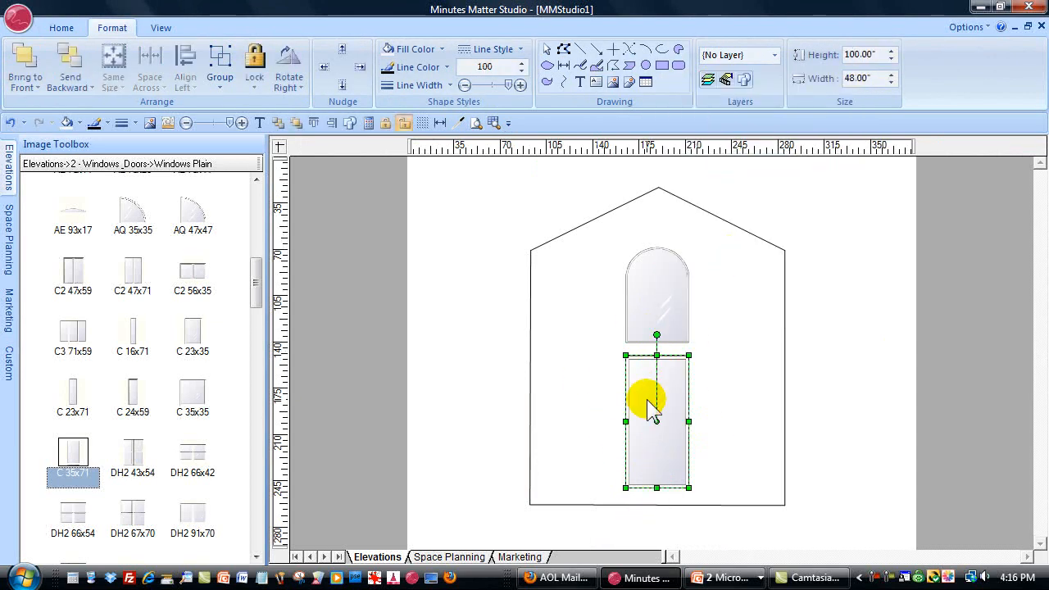
right_click(648, 400)
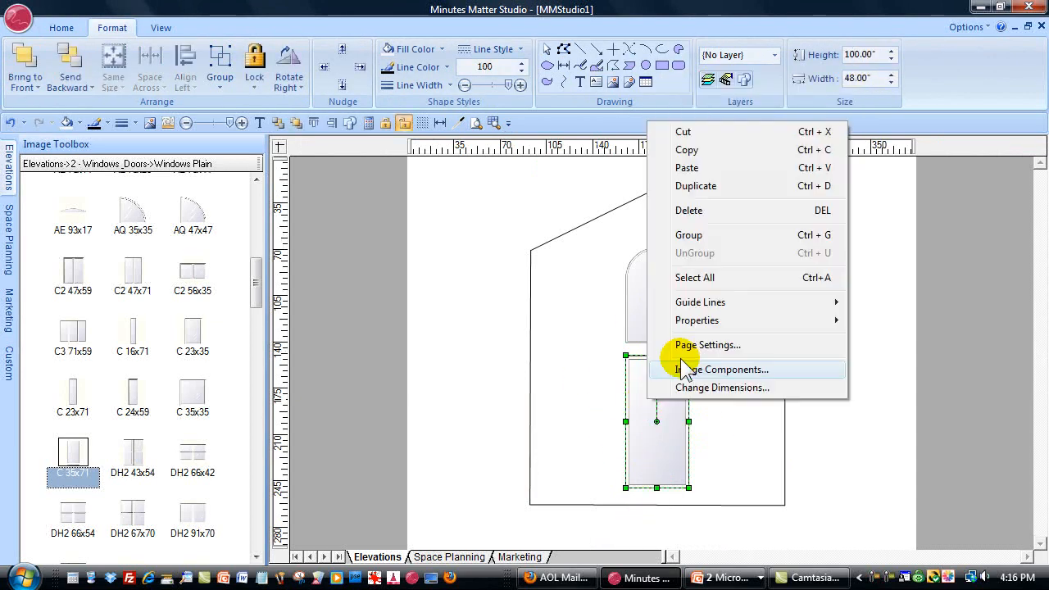
click(698, 186)
drag(660, 417, 562, 397)
right_click(735, 409)
click(814, 205)
Step: Draw a horizontal dimension line about 9.13 inches wide ending at the center rectangular window's left edge
click(492, 122)
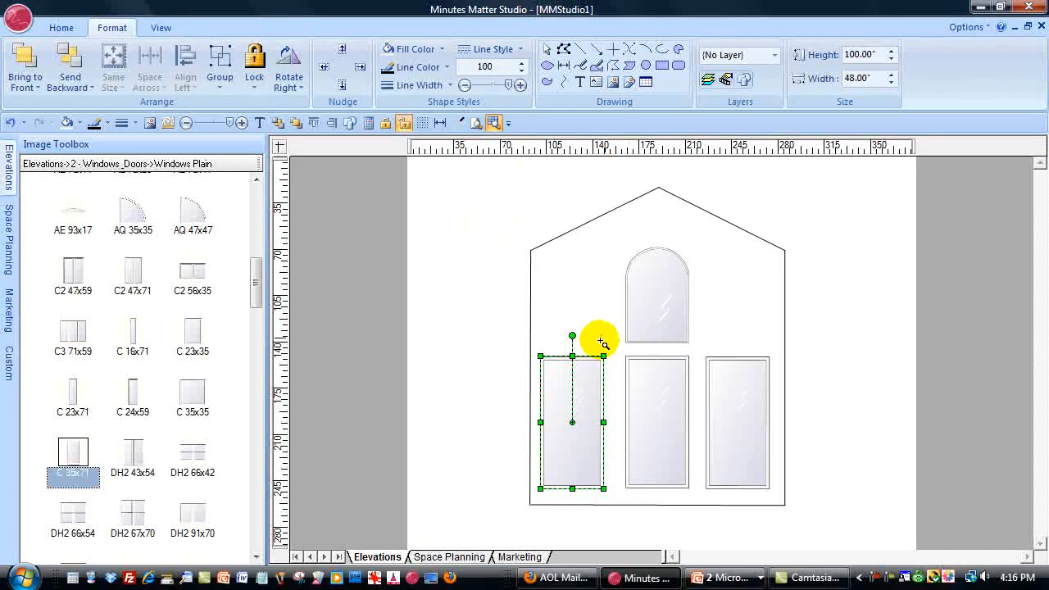
drag(603, 344, 641, 391)
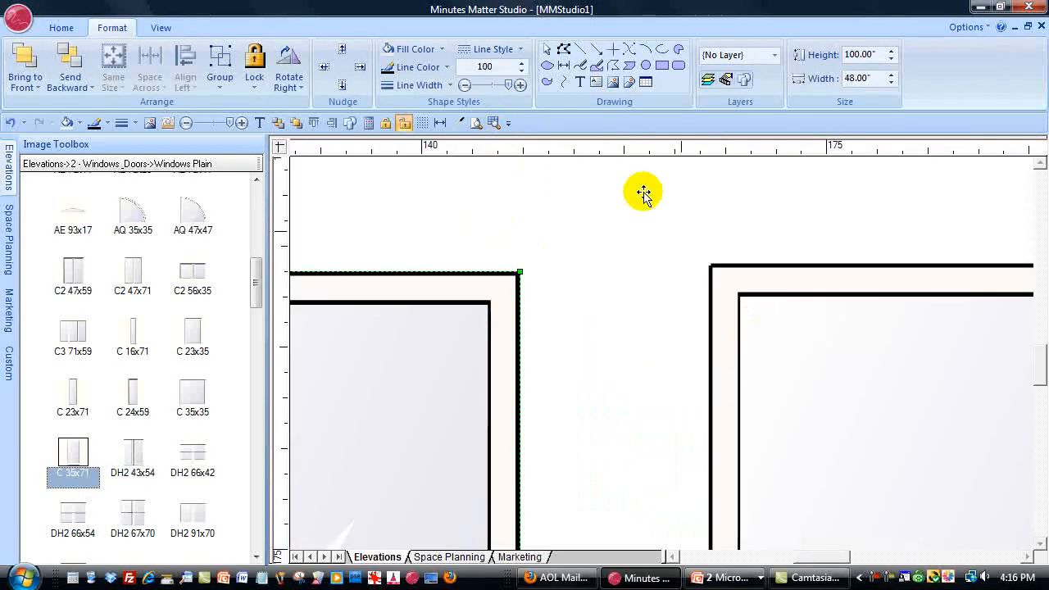
click(440, 122)
drag(604, 340, 709, 343)
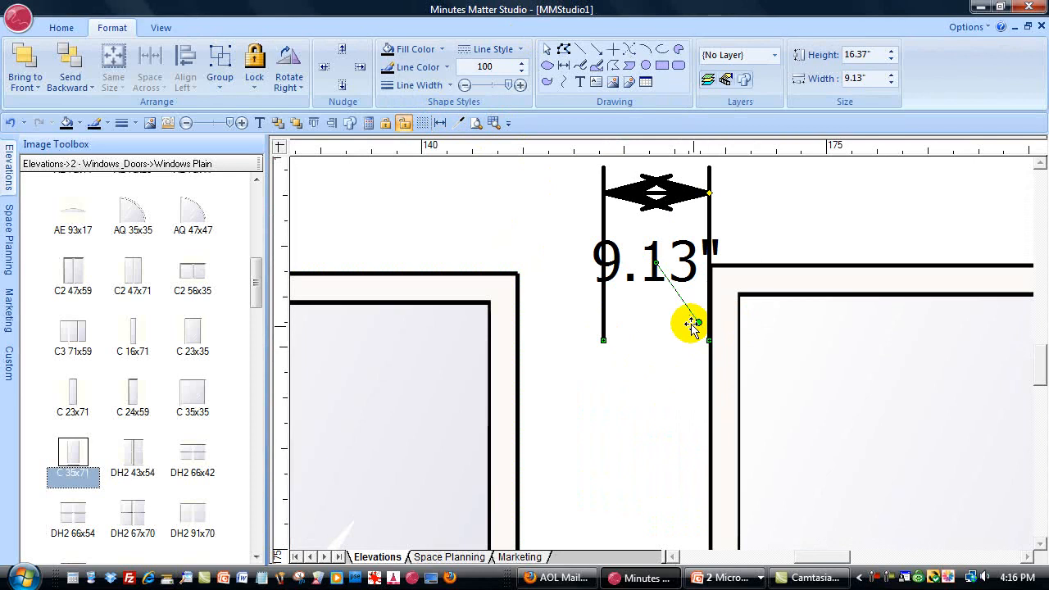
Step: Set the horizontal dimension line's width to 10 inches and move it back against the center window's left edge
right_click(691, 201)
click(762, 467)
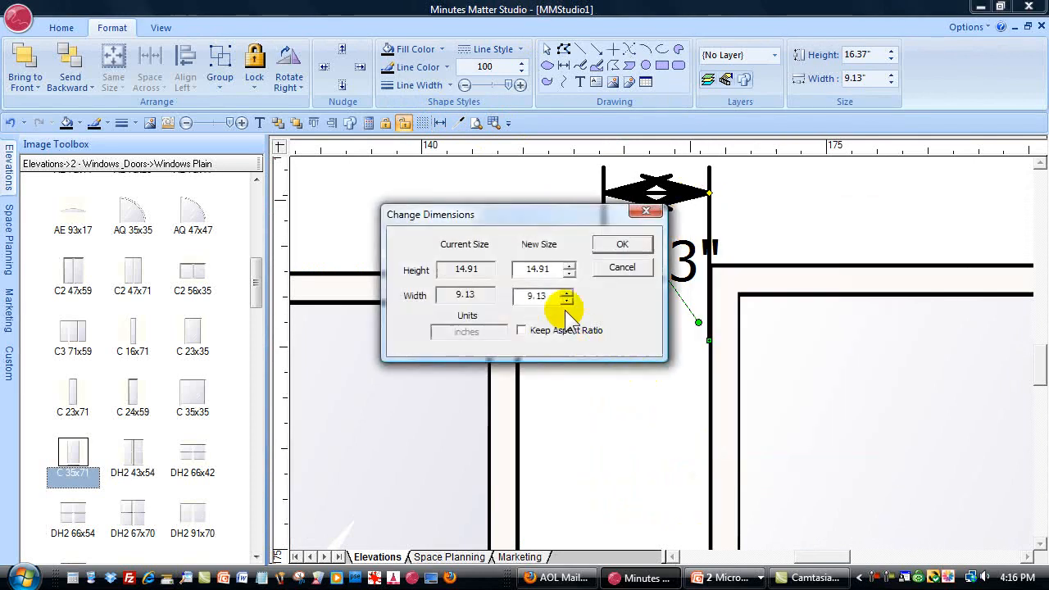
drag(551, 298, 516, 299)
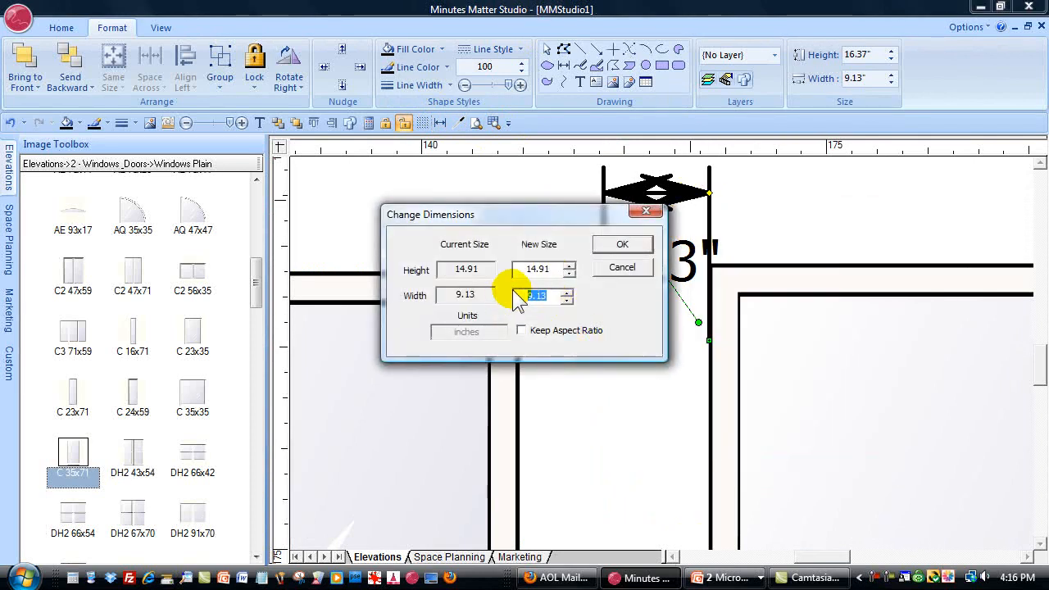
click(625, 244)
drag(686, 197, 677, 213)
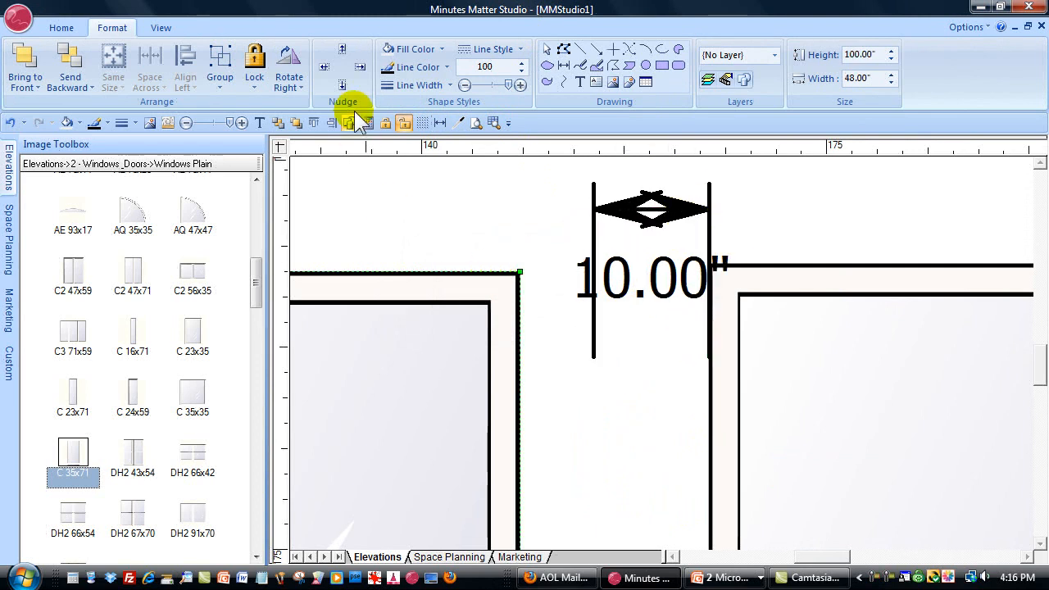
Step: Move the left rectangular window against the 10-inch dimension line and align its top with the center rectangular window
drag(454, 290, 554, 274)
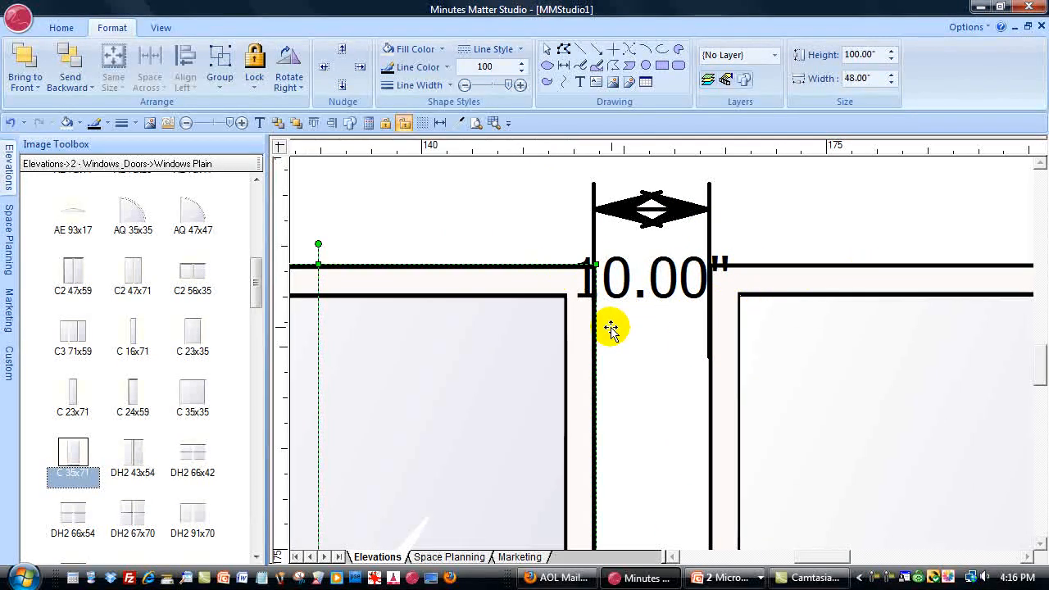
click(754, 283)
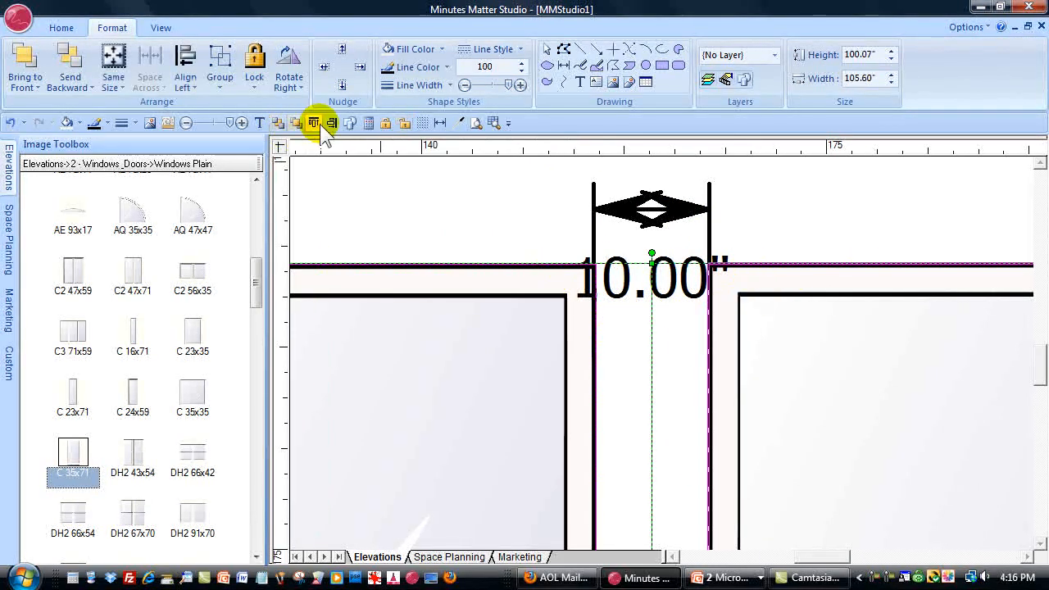
click(314, 123)
Step: Move the 10-inch dimension line so it starts at the center rectangular window's right edge
click(474, 123)
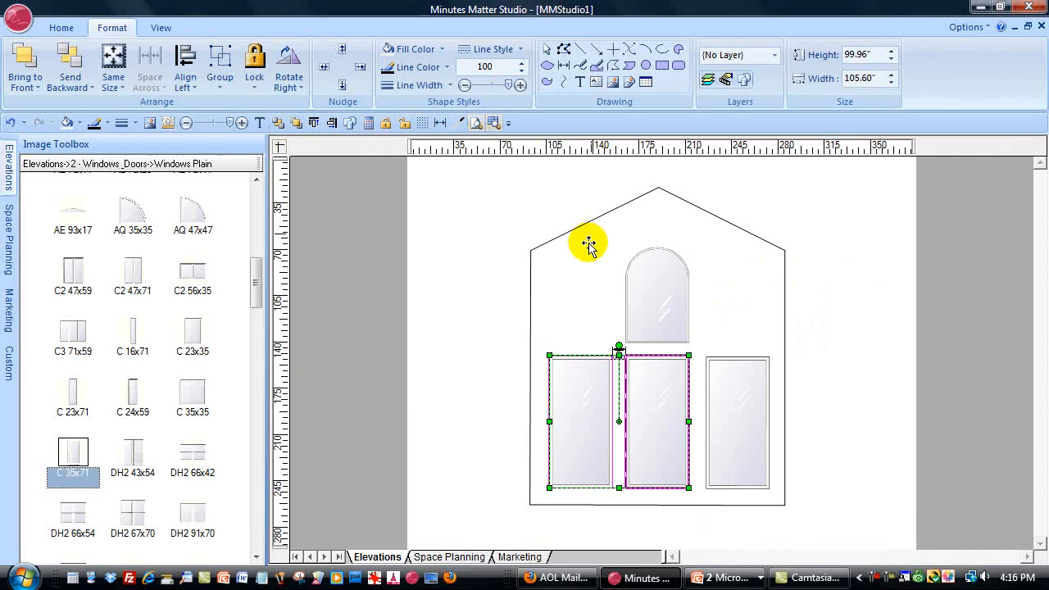
click(619, 352)
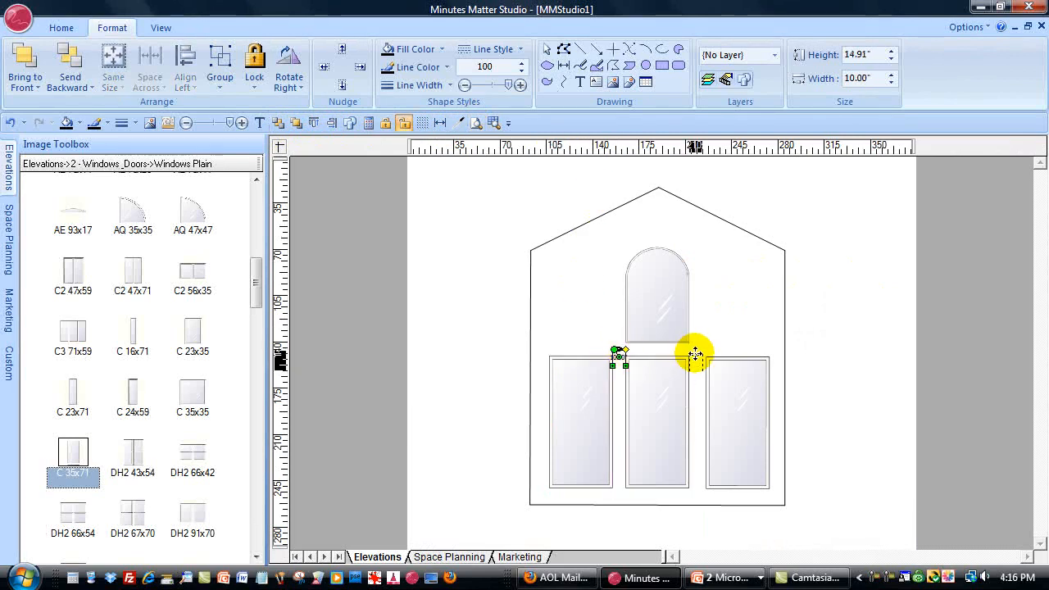
drag(694, 354, 741, 417)
click(475, 123)
drag(591, 201, 604, 213)
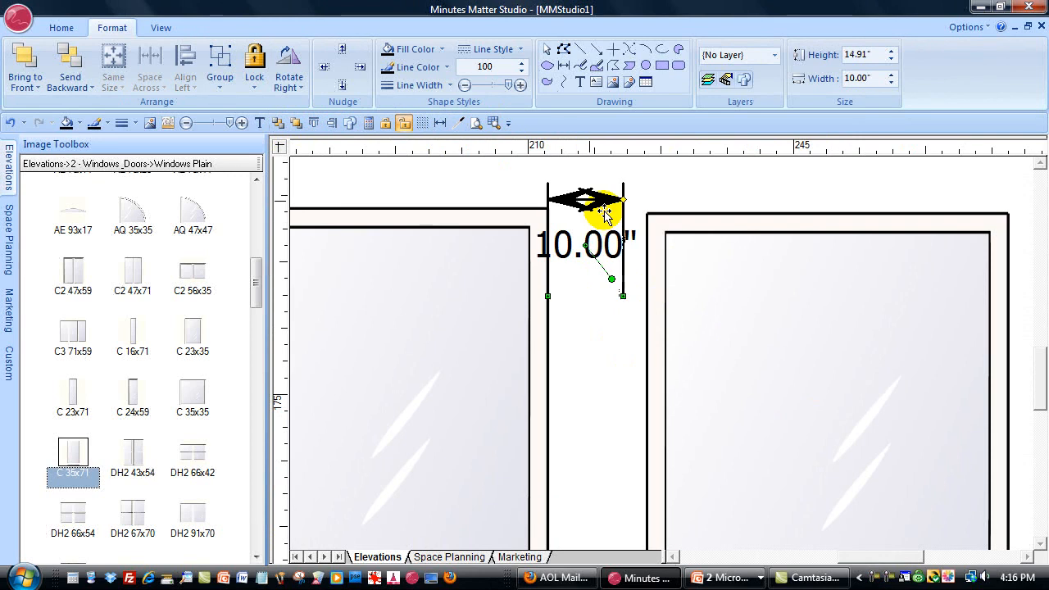
Step: Move the right rectangular window against the dimension line's far end and align its top with the center window
drag(698, 256, 677, 250)
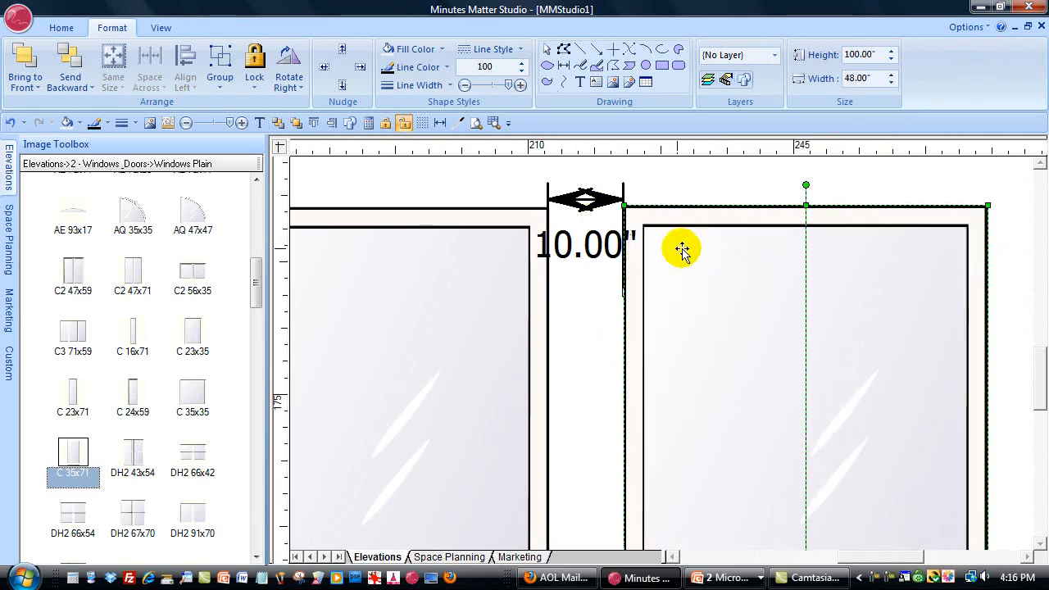
shift+click(472, 223)
click(311, 122)
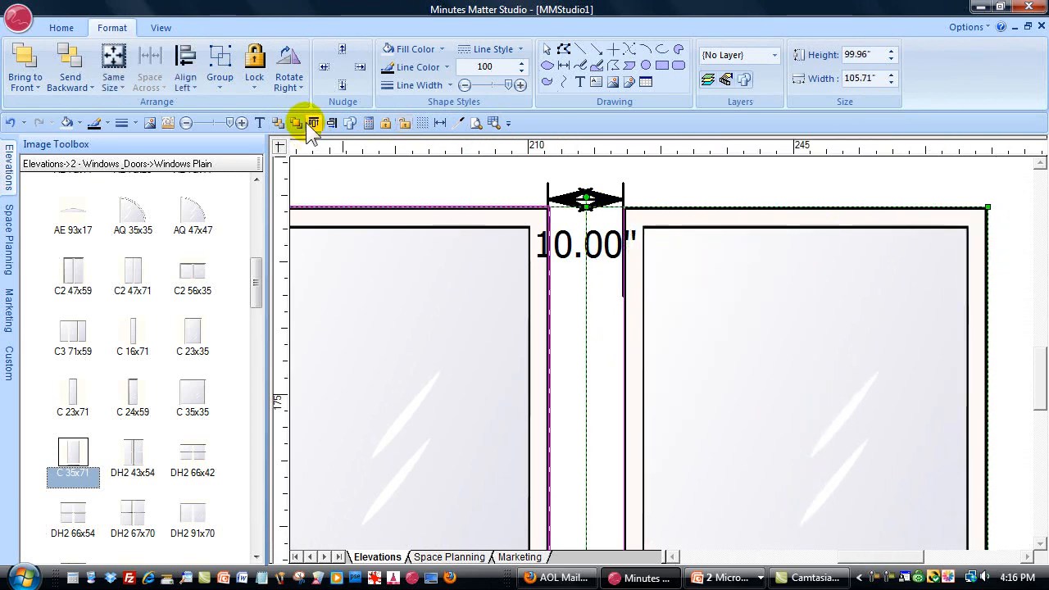
Step: Delete the 10-inch dimension line between the center and right rectangular windows
click(492, 123)
click(694, 356)
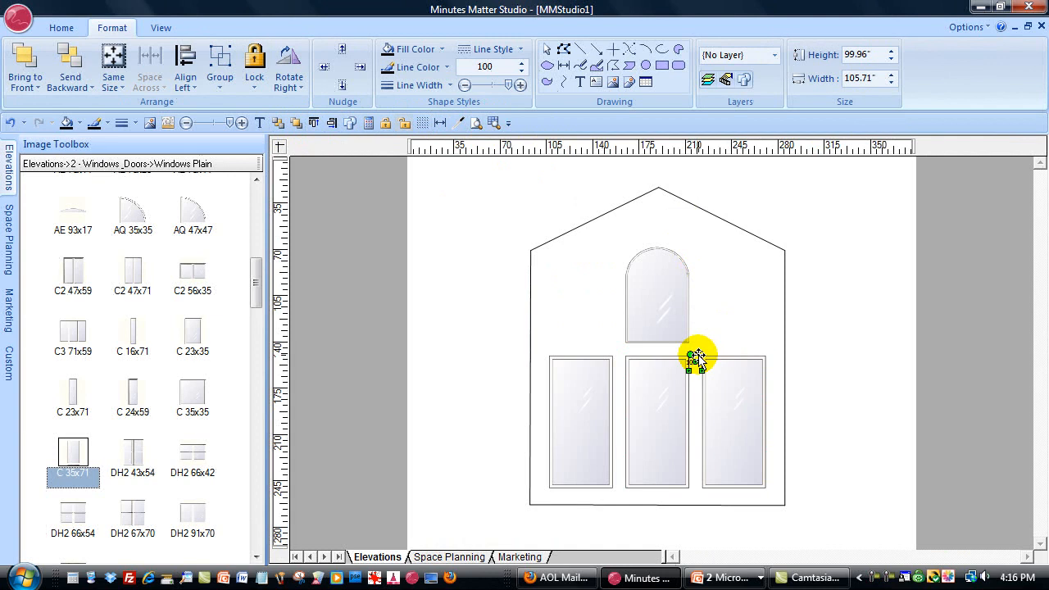
right_click(696, 358)
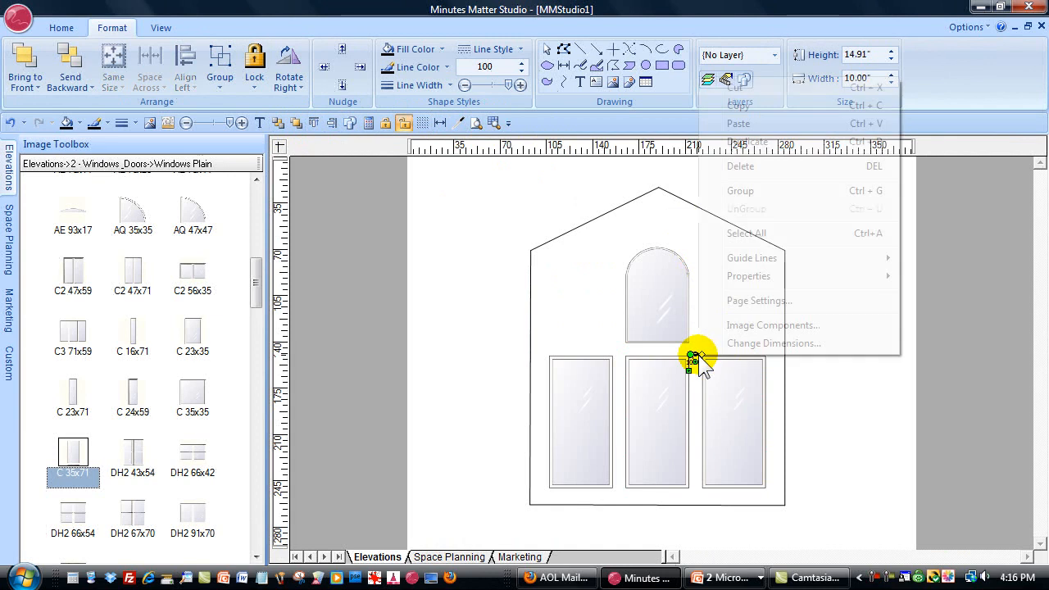
click(741, 167)
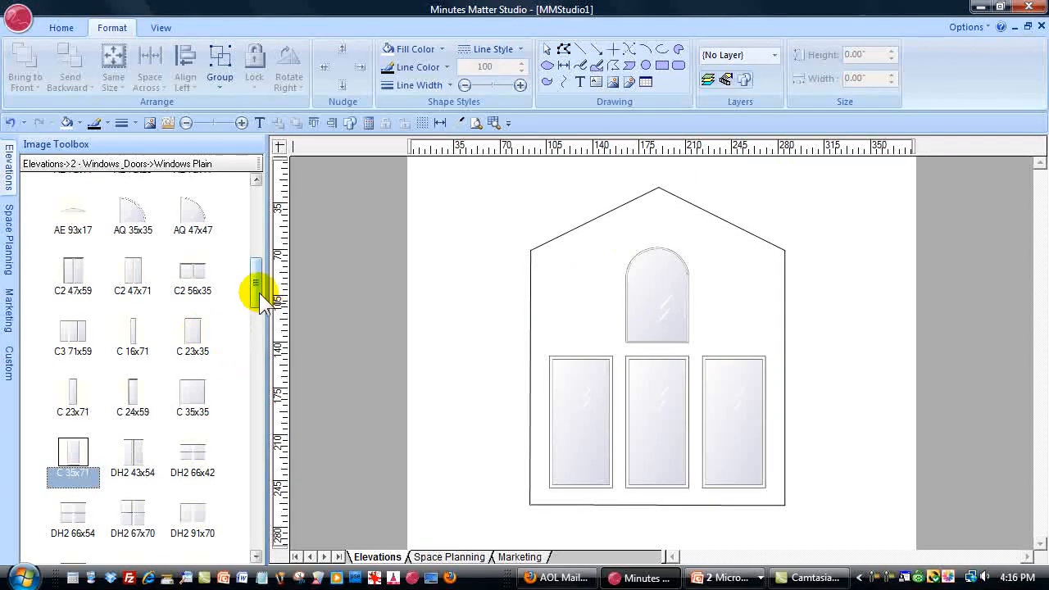
Step: Place a C 35x35 window beside the arched window and resize it to 48 by 48 inches without keeping its aspect ratio
drag(194, 393, 537, 288)
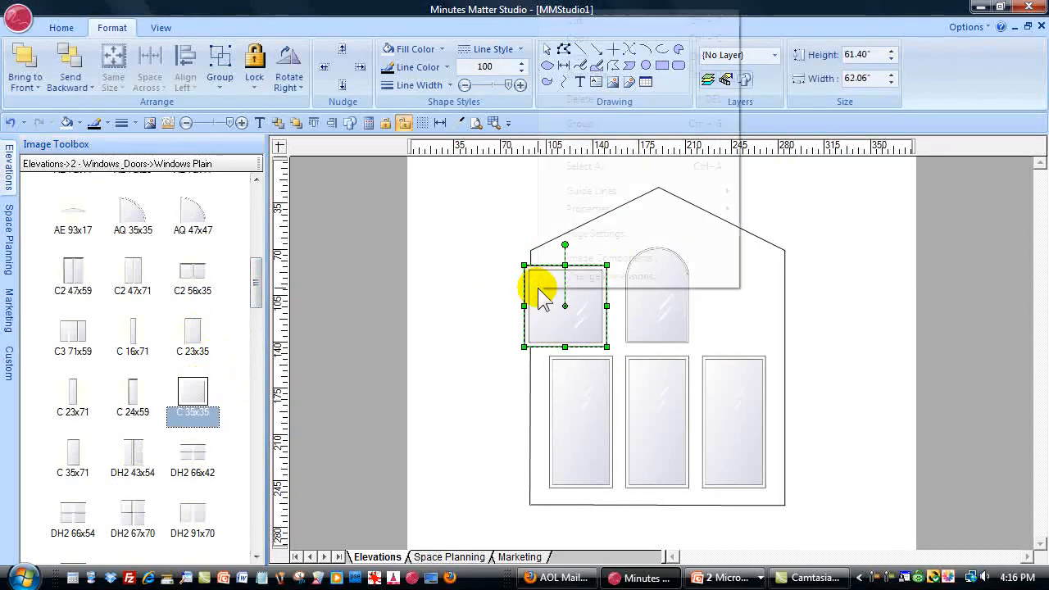
click(603, 276)
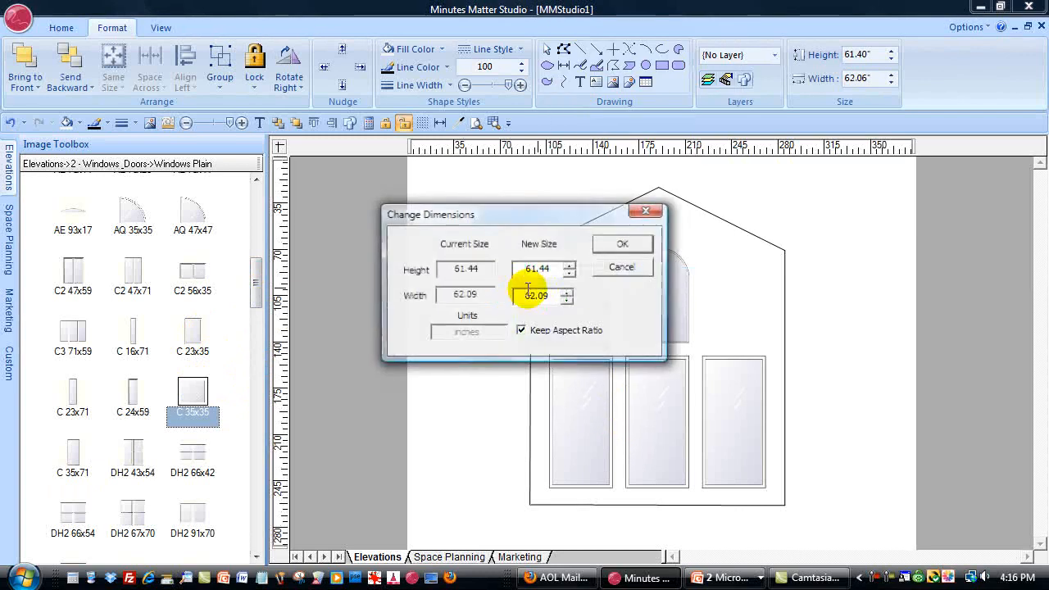
click(521, 331)
double_click(562, 268)
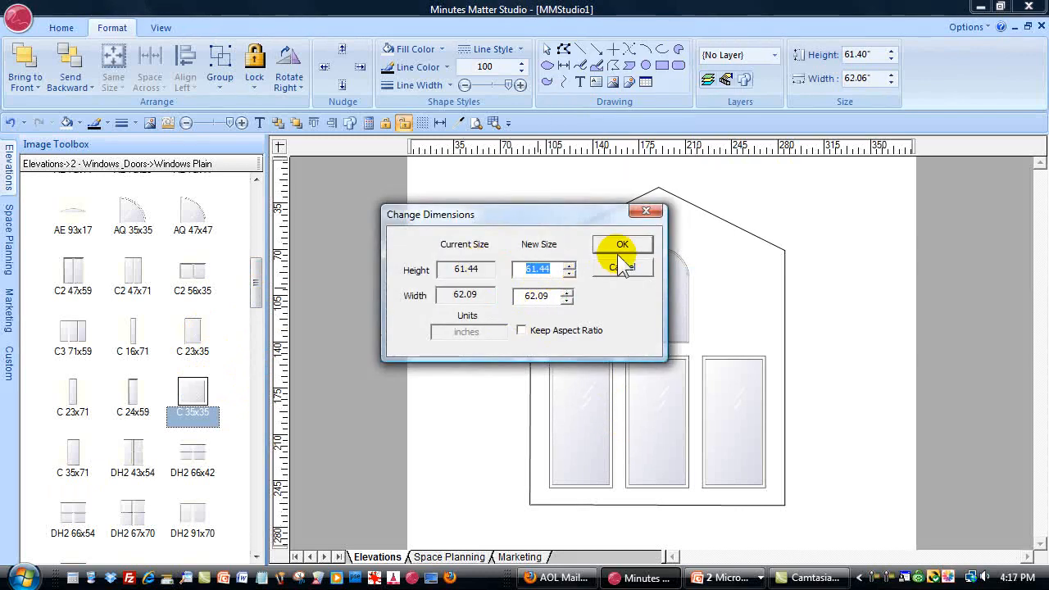
text(48)
key(Tab)
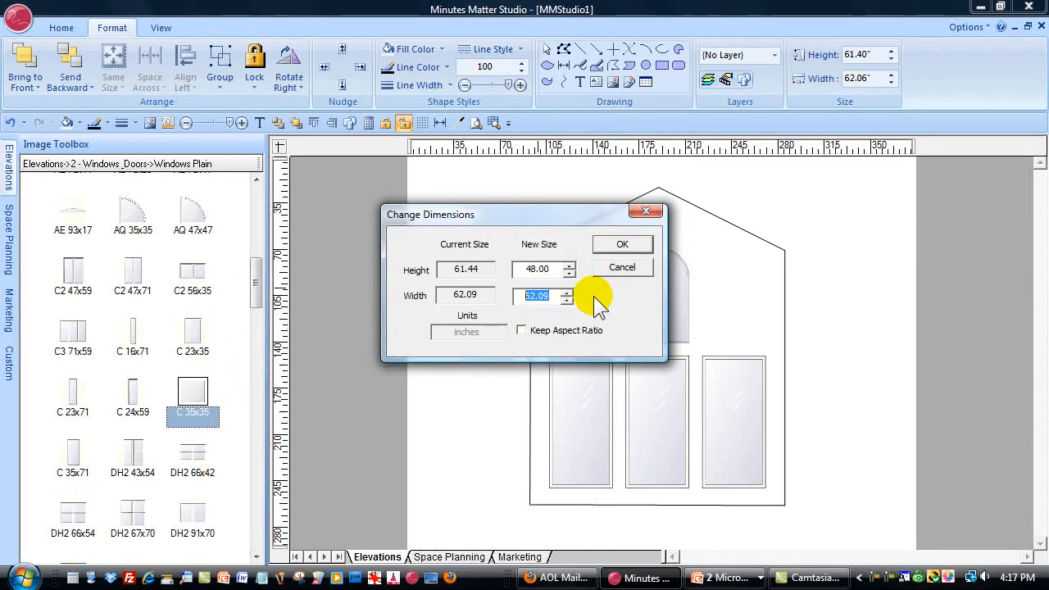
text(48)
click(622, 245)
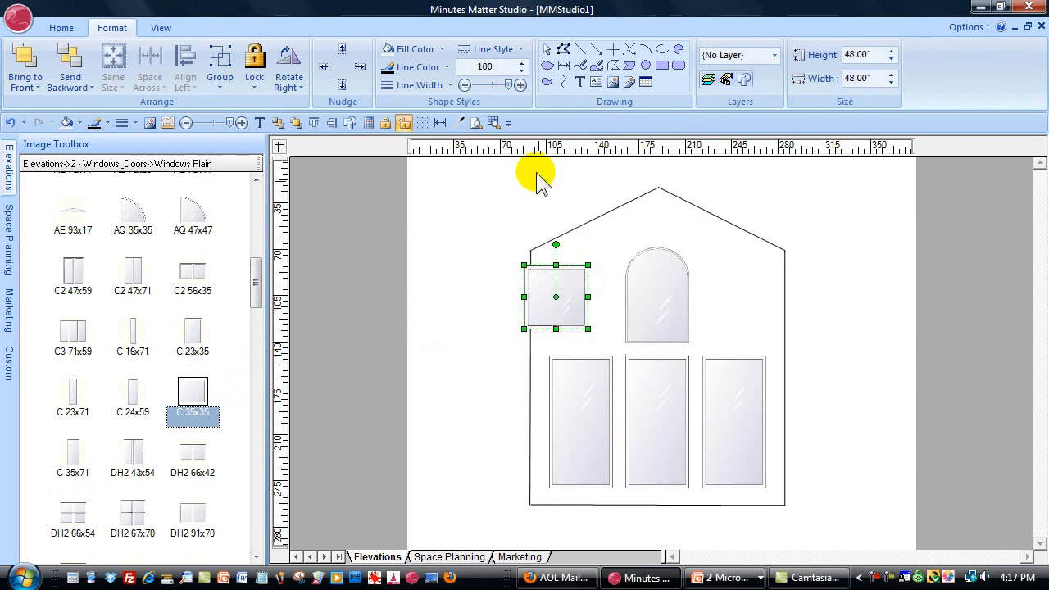
Step: Move the square window above the left rectangular window and align their left edges
click(492, 122)
drag(524, 262, 709, 396)
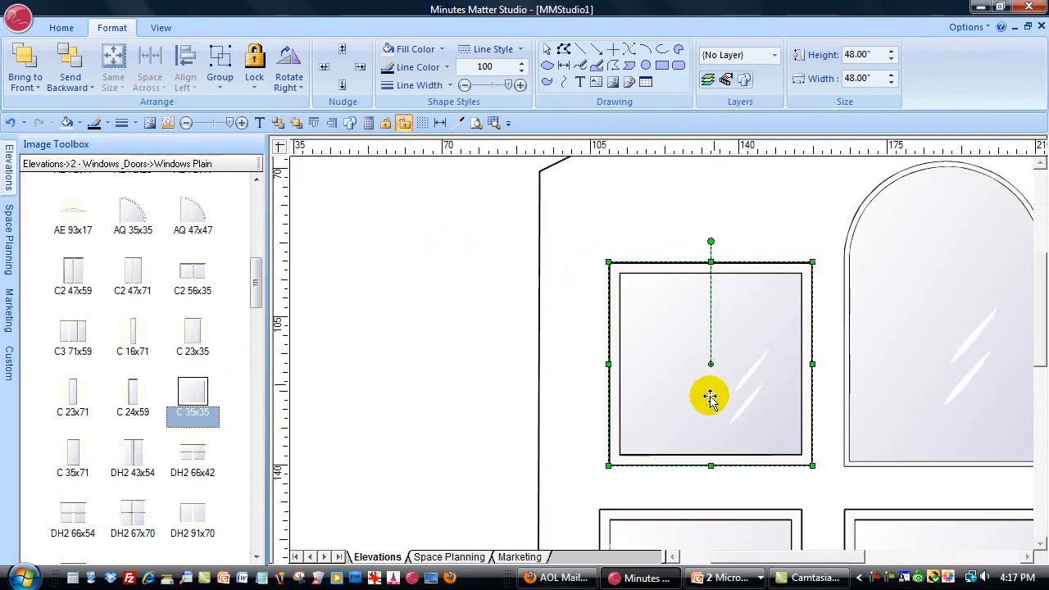
shift+click(674, 520)
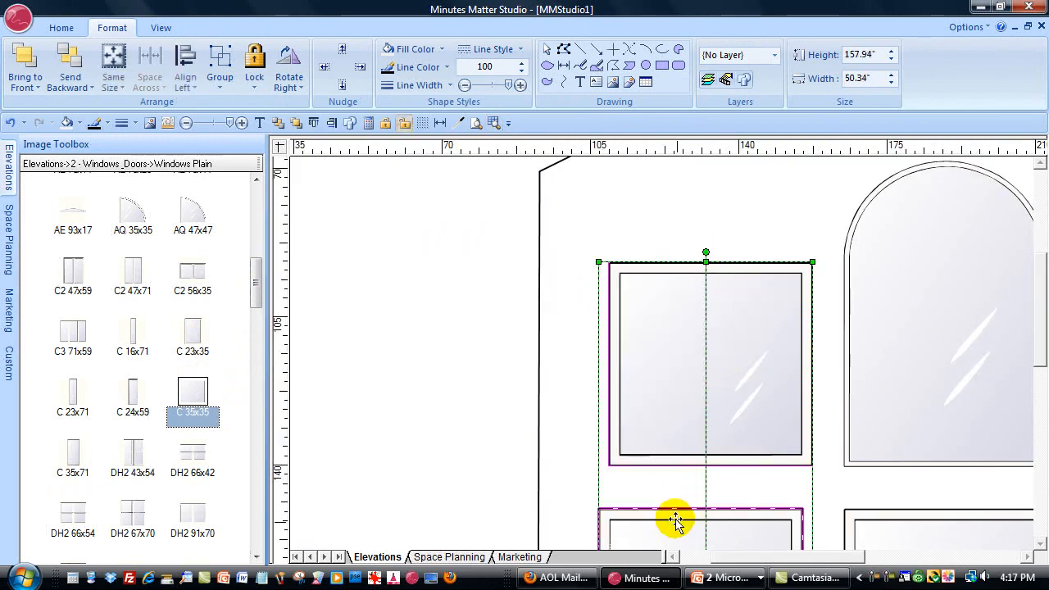
click(184, 54)
click(523, 315)
Step: Align the bottom of the left square window with the bottom of the arched window
click(730, 339)
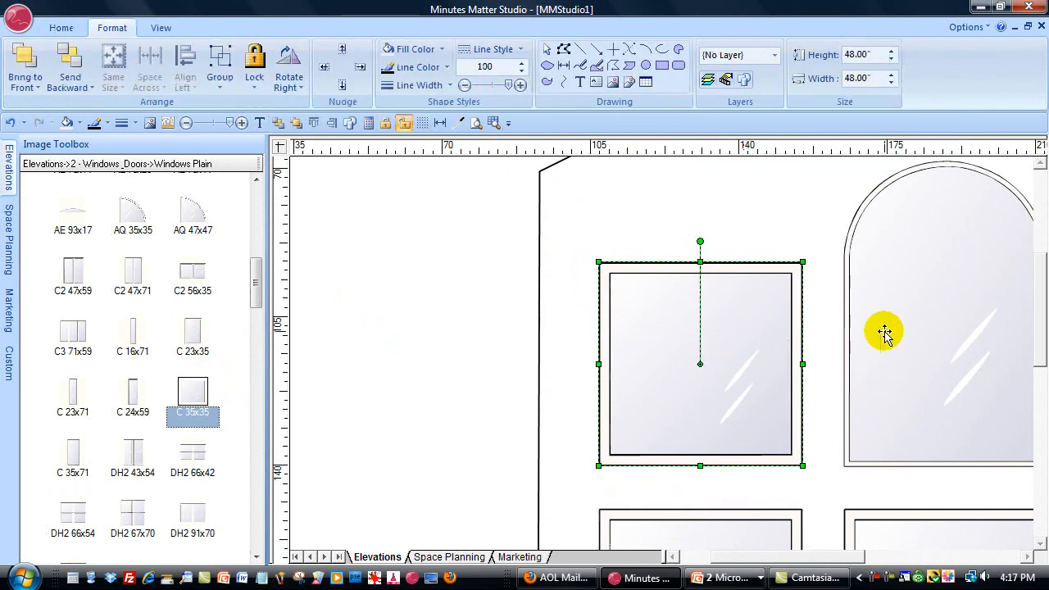
shift+click(884, 331)
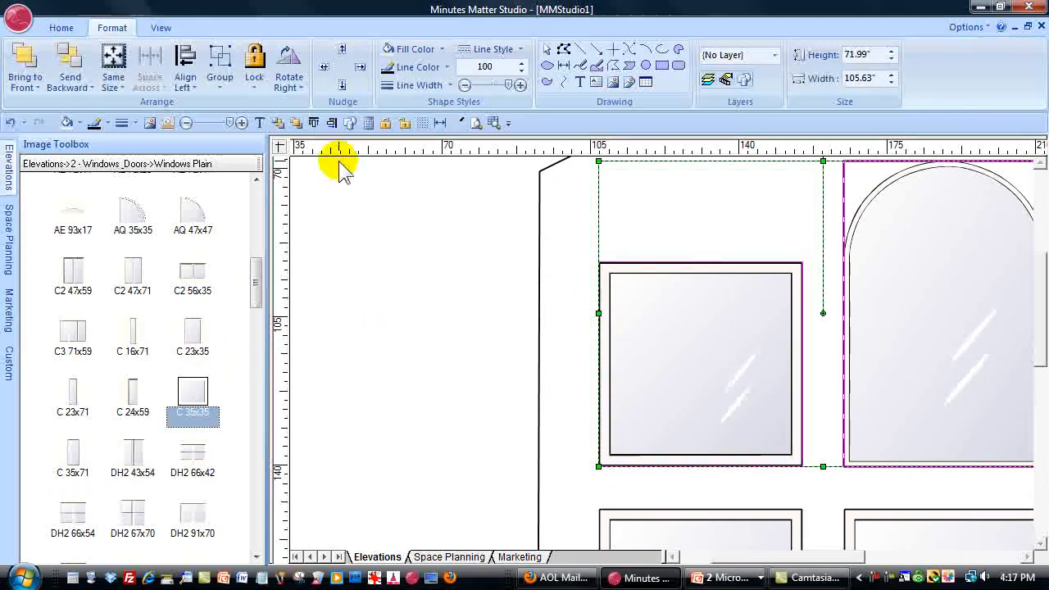
click(185, 85)
click(233, 141)
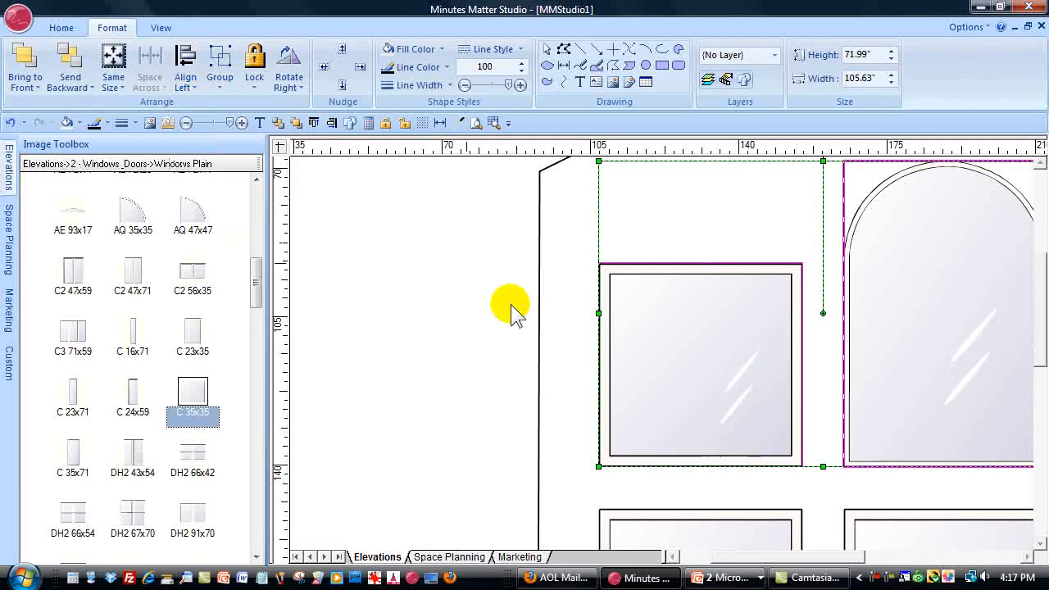
click(454, 356)
Step: Duplicate the square window and place the copy above the right rectangular window
drag(747, 565, 814, 564)
click(440, 385)
right_click(440, 385)
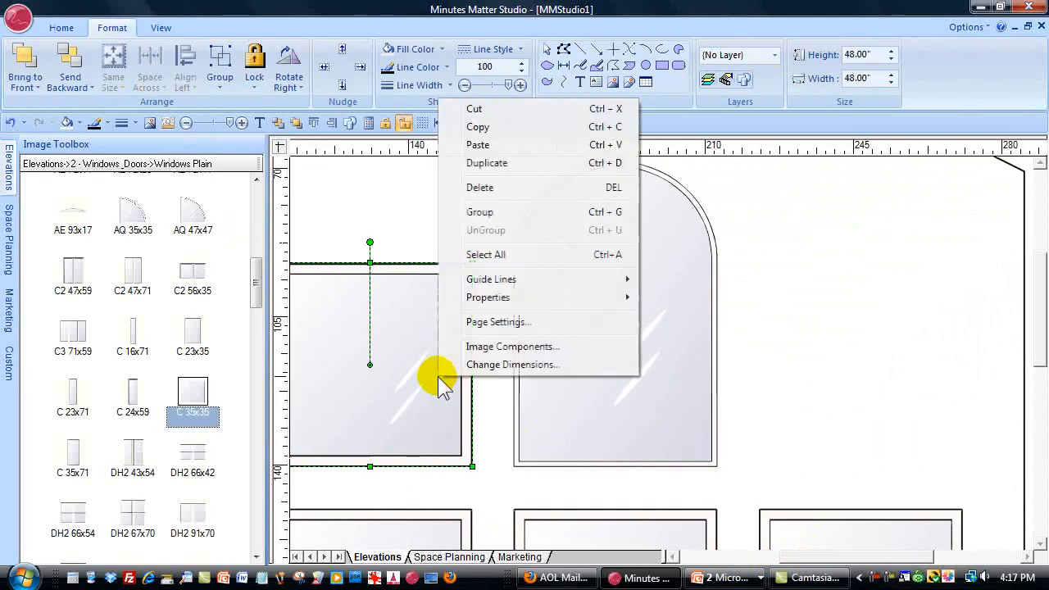
click(497, 161)
drag(386, 347, 853, 330)
Step: Align the copied square window's right edge with the right rectangular window below it
shift+click(893, 537)
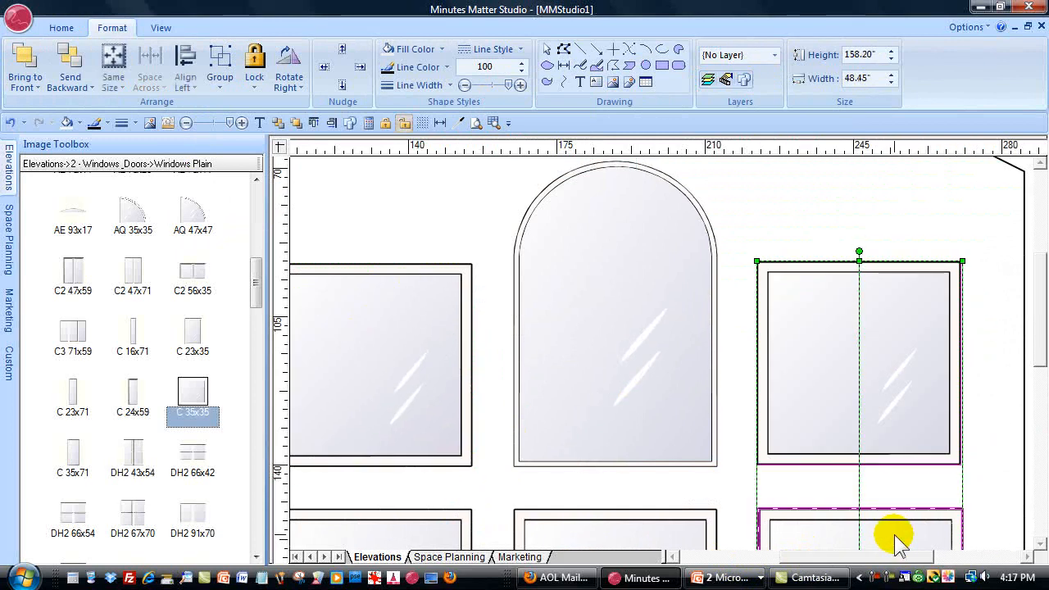
click(344, 122)
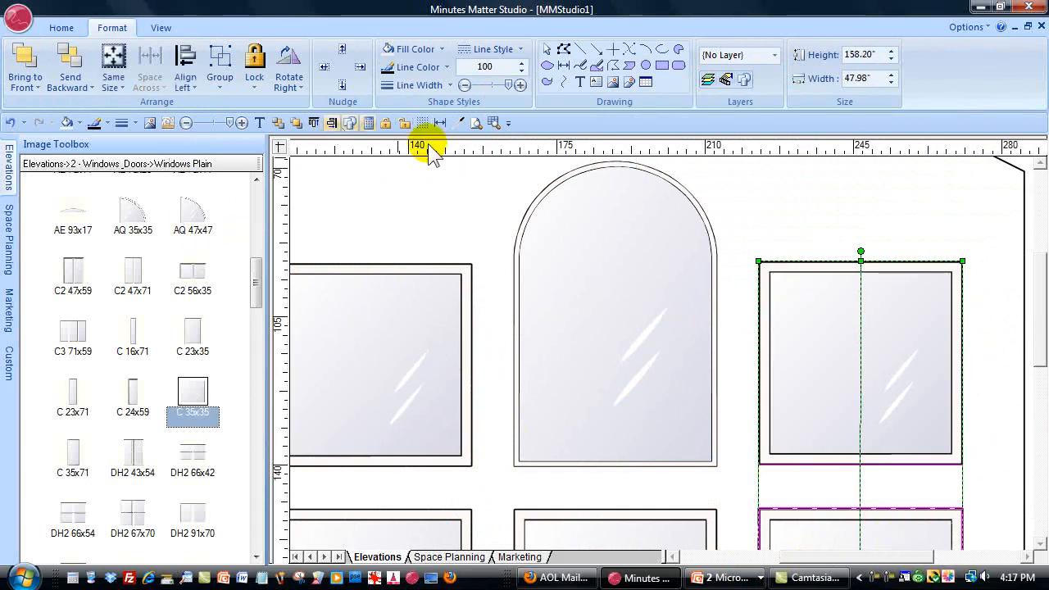
click(775, 215)
Step: Align the bottom of the right square window with the bottom of the arched window
click(796, 309)
shift+click(629, 319)
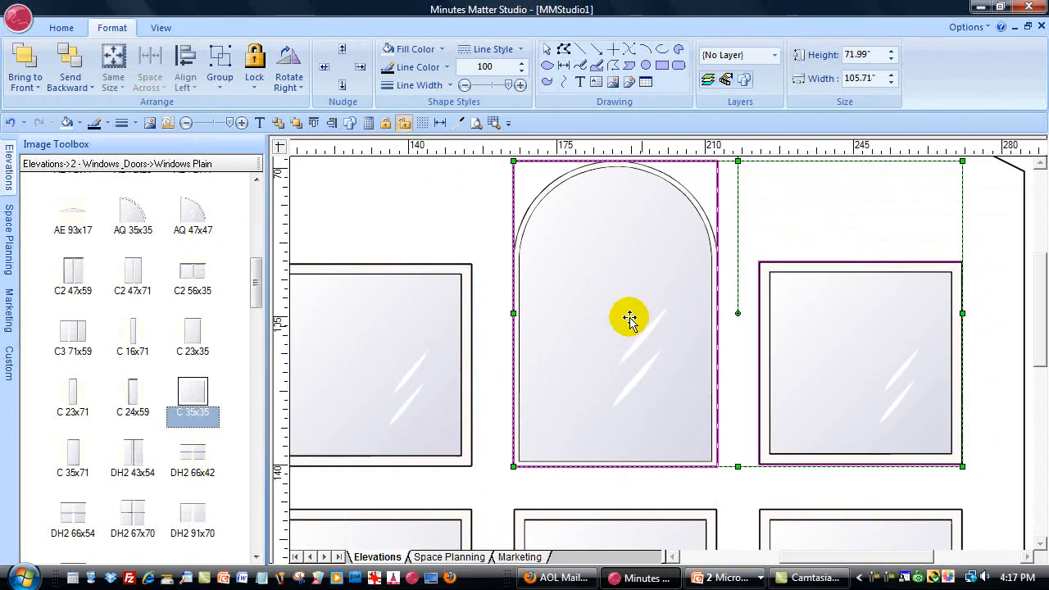
click(185, 86)
click(225, 141)
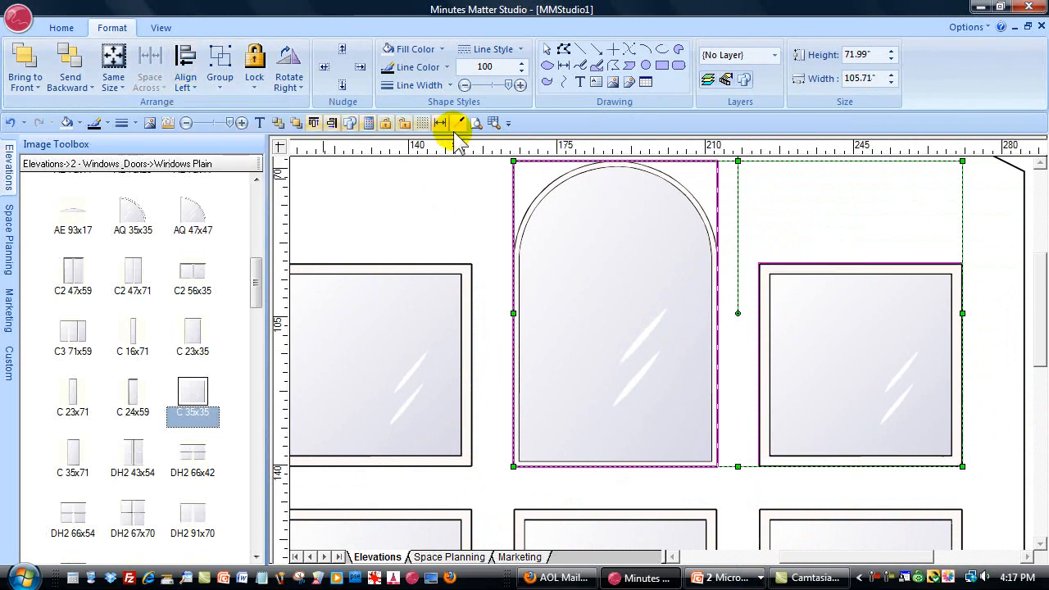
click(475, 123)
click(849, 240)
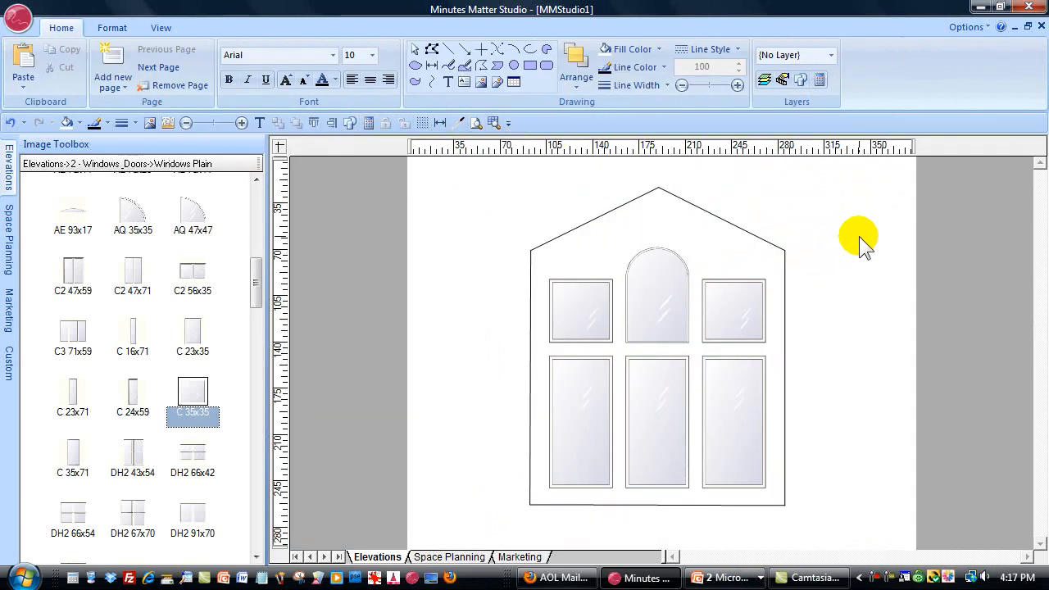
Step: Place a Baseboard (2) from the Room Elements' Architectural Elements collection along the bottom of the wall
click(7, 181)
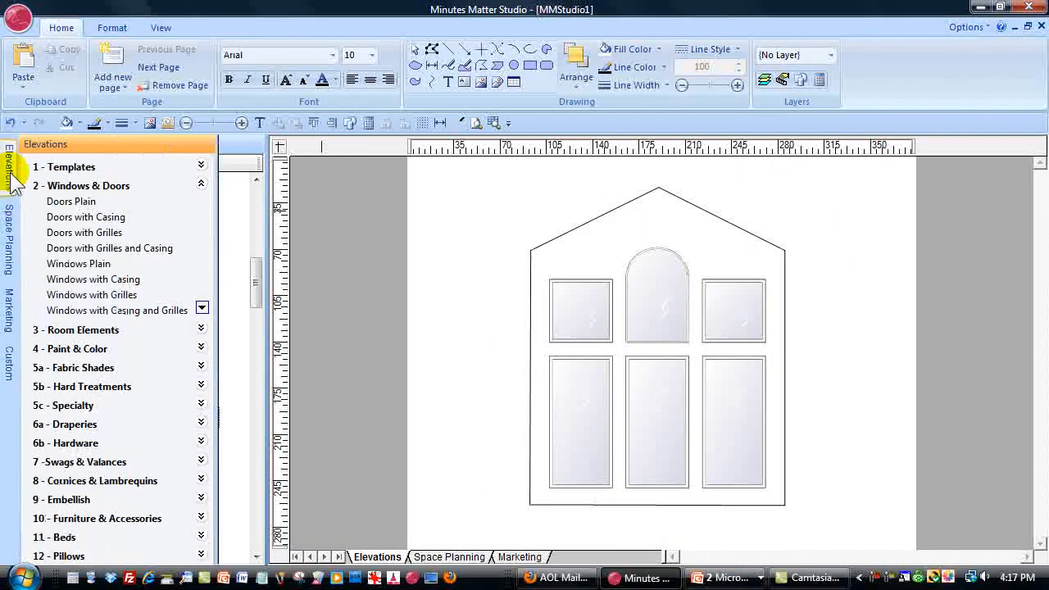
click(82, 330)
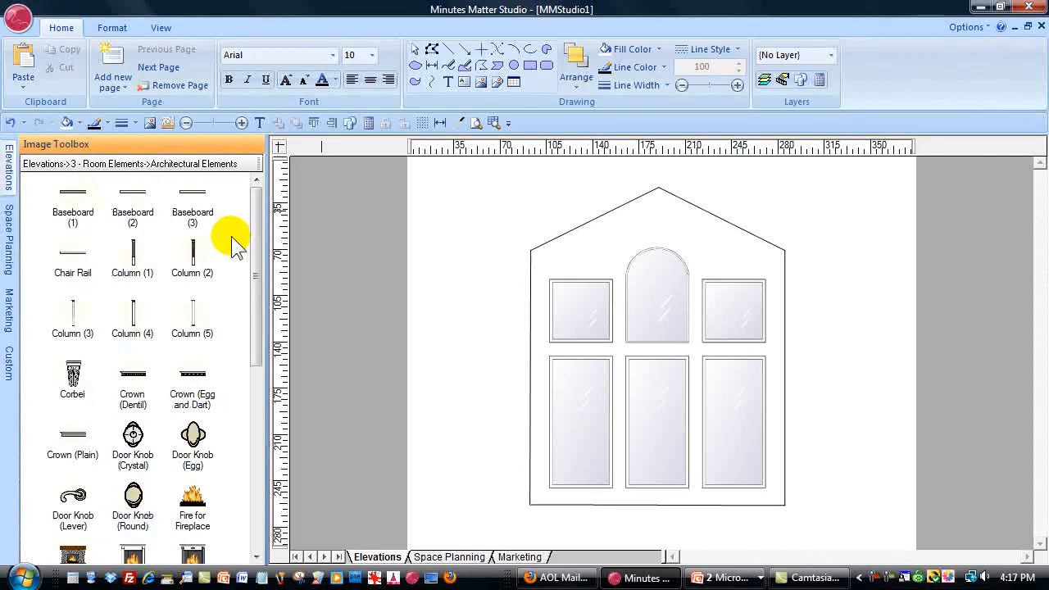
drag(115, 217, 456, 499)
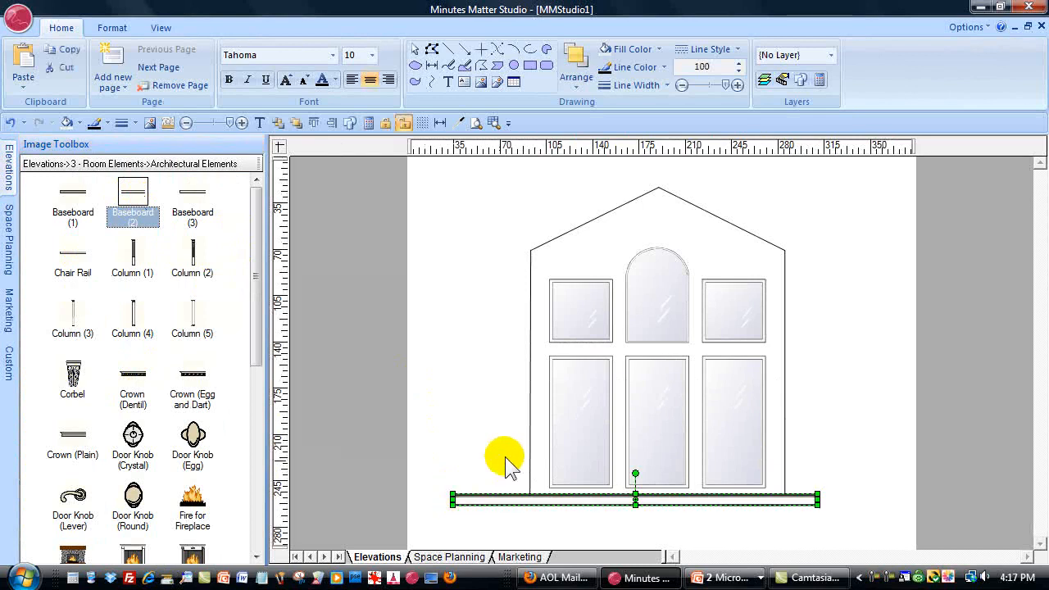
Step: Set the baseboard's height to 4.5 inches while keeping its aspect ratio
right_click(712, 502)
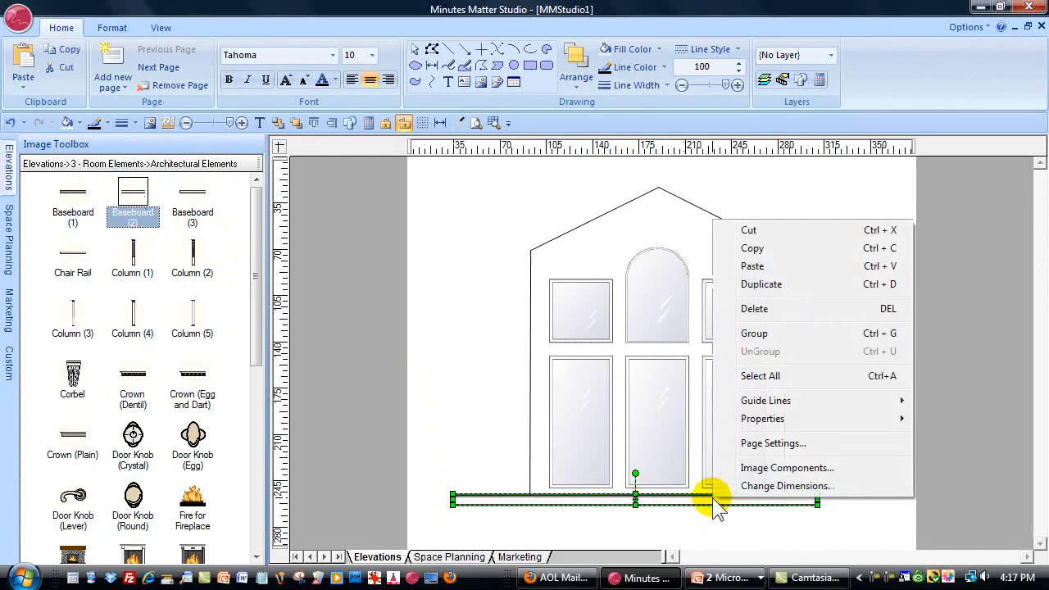
click(749, 486)
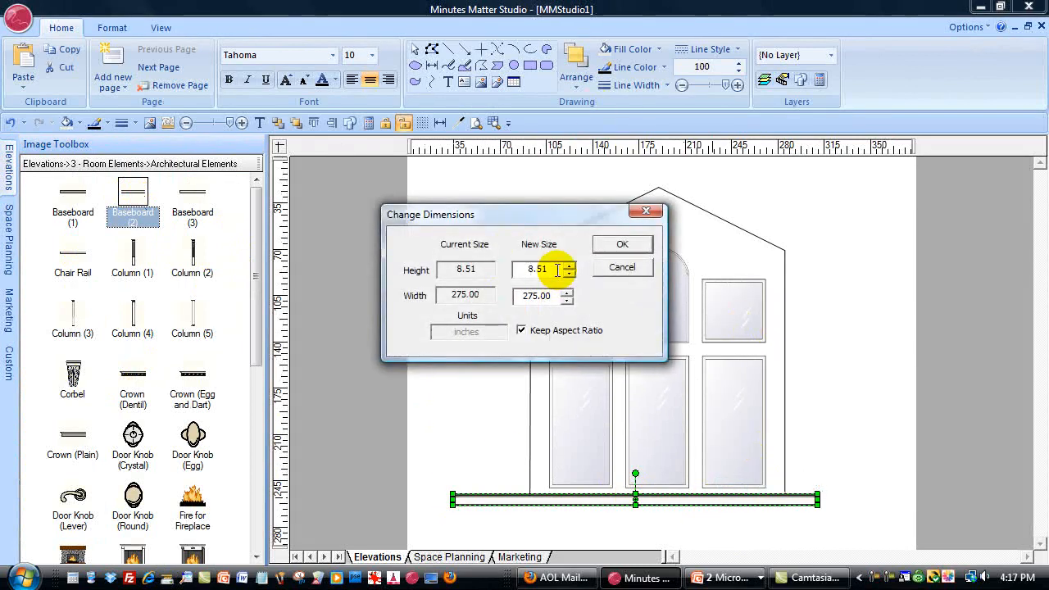
drag(557, 270, 503, 273)
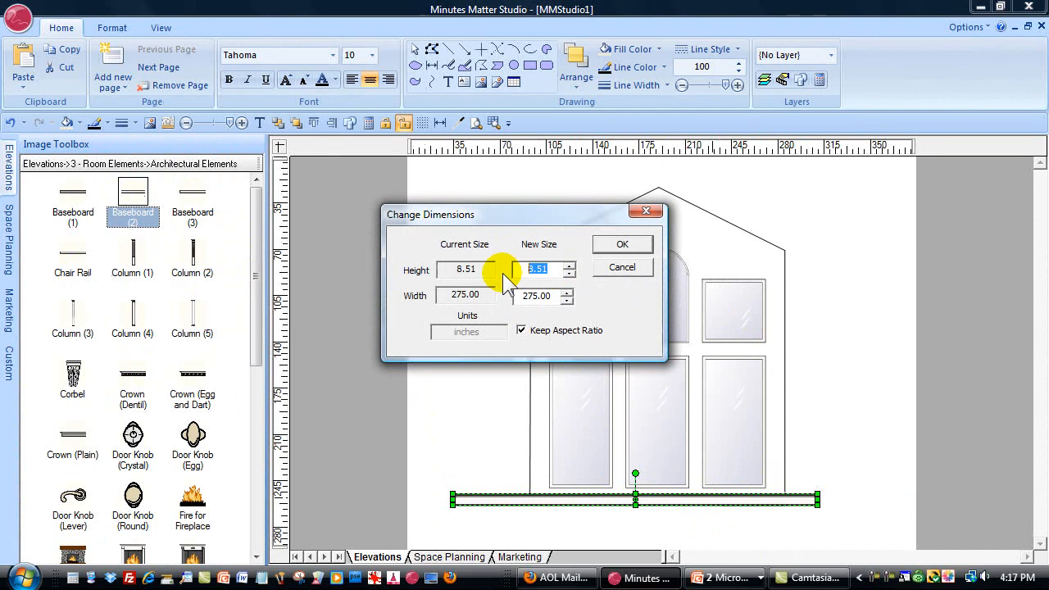
text(4.)
click(622, 245)
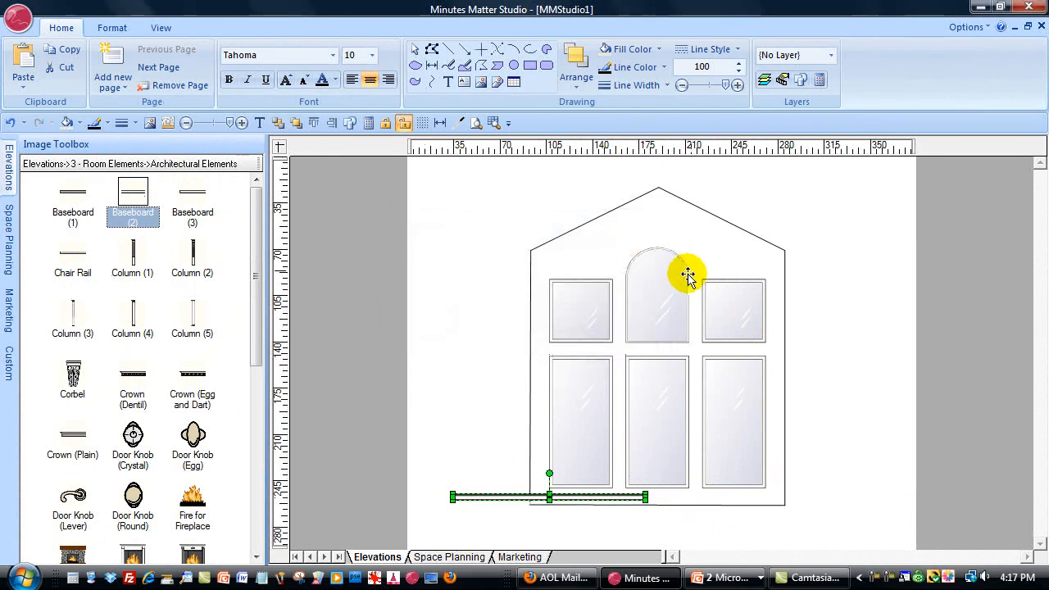
Step: Match the baseboard's width to the width of the peaked wall outline
shift+click(540, 256)
click(119, 86)
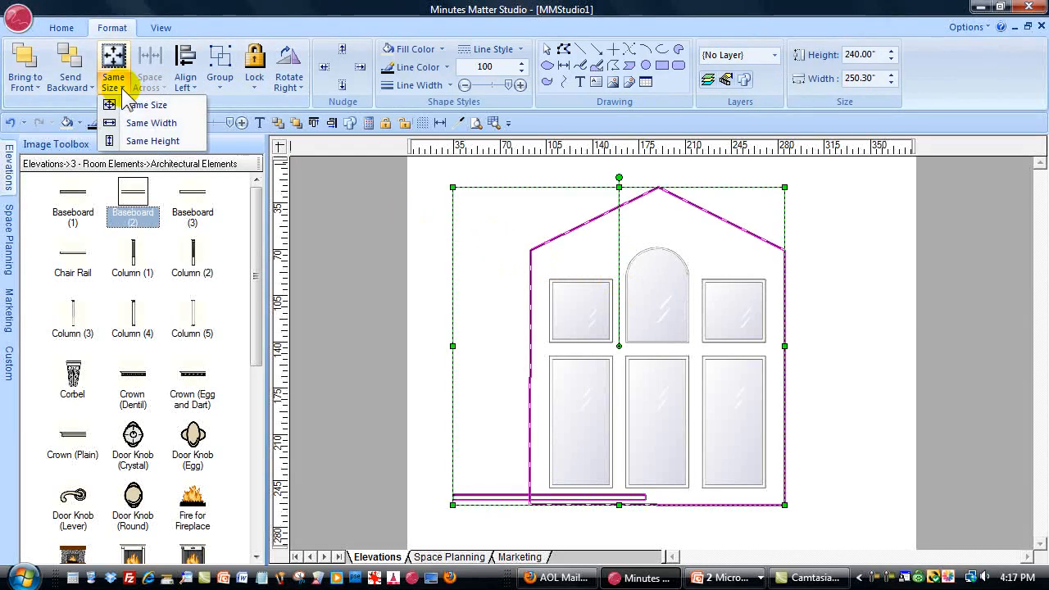
click(138, 124)
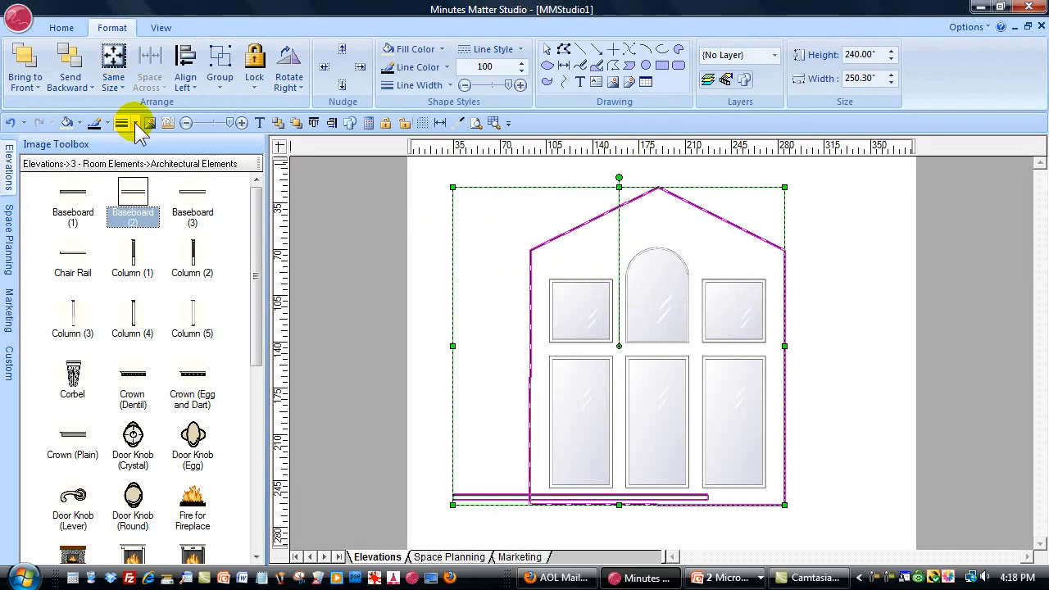
Step: Align the baseboard with the left and bottom edges of the peaked wall outline
click(185, 66)
click(190, 88)
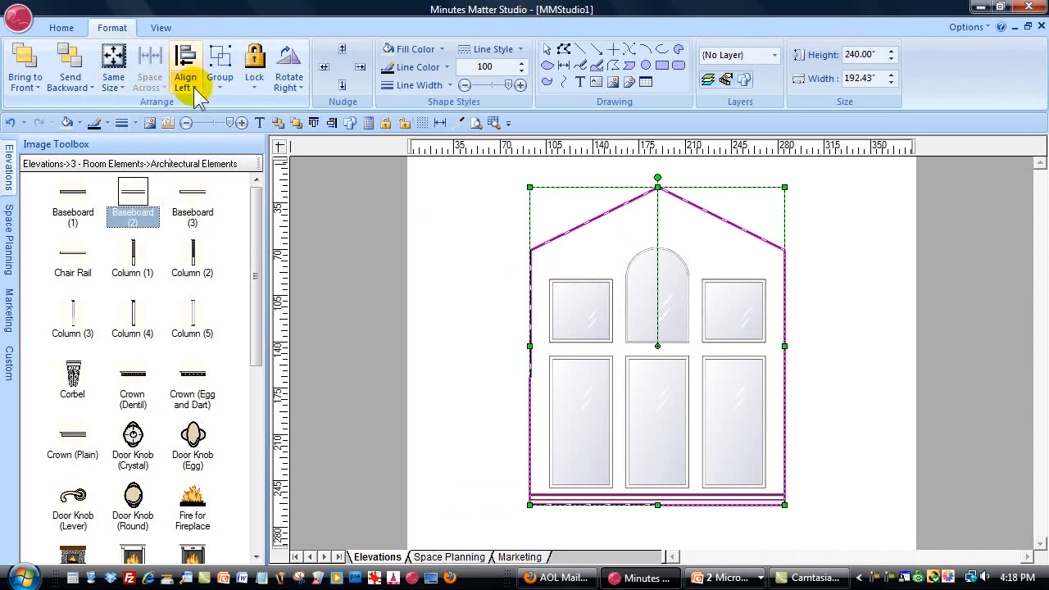
click(233, 145)
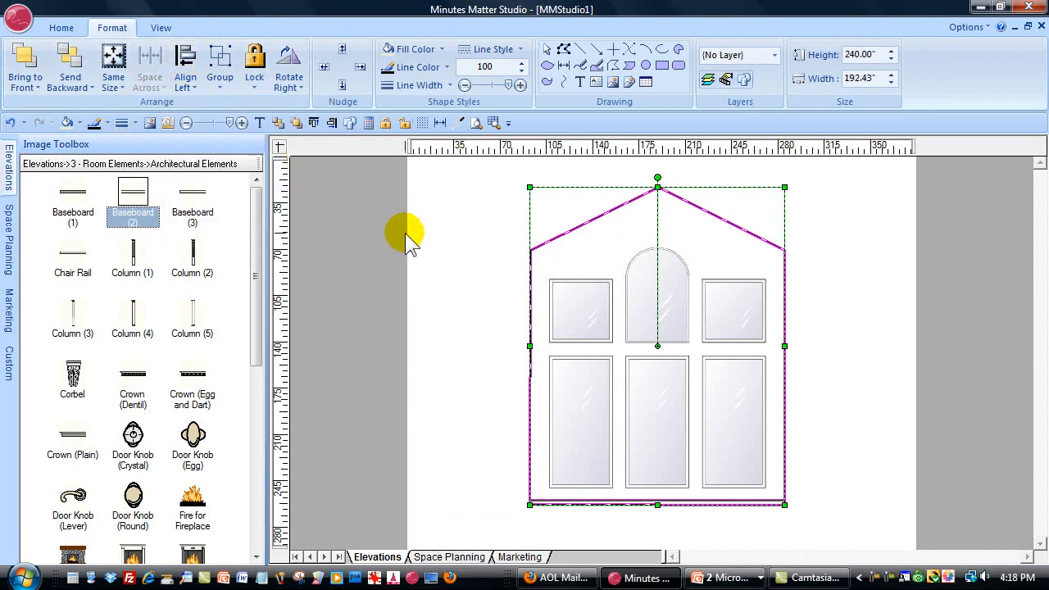
click(402, 235)
Step: Place the sofa Loose Back w Feet (F-03) from the Furniture & Accessories' Sofas collection in front of the lower windows
click(10, 168)
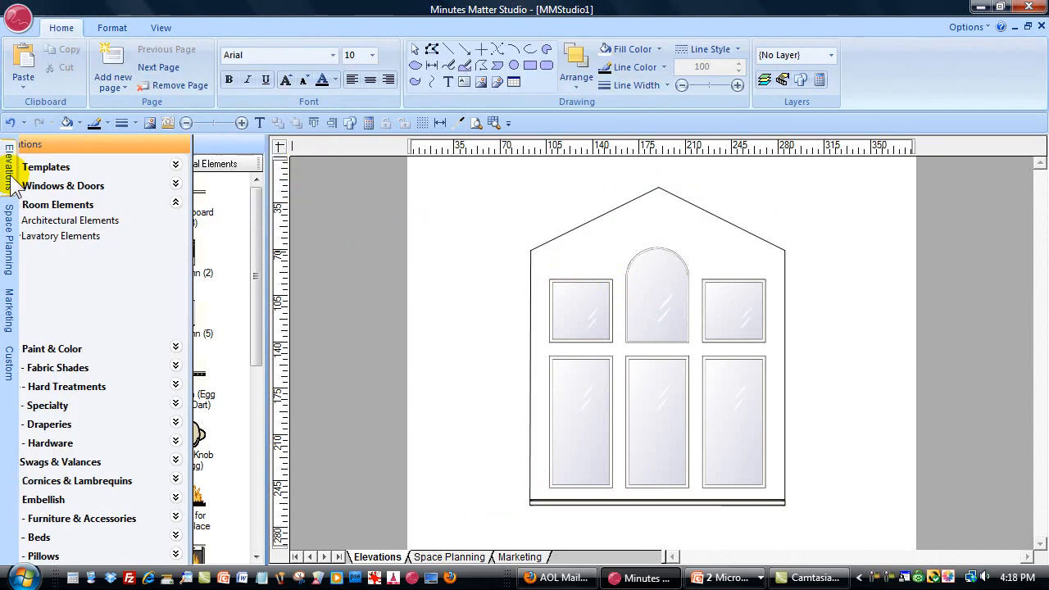
click(84, 519)
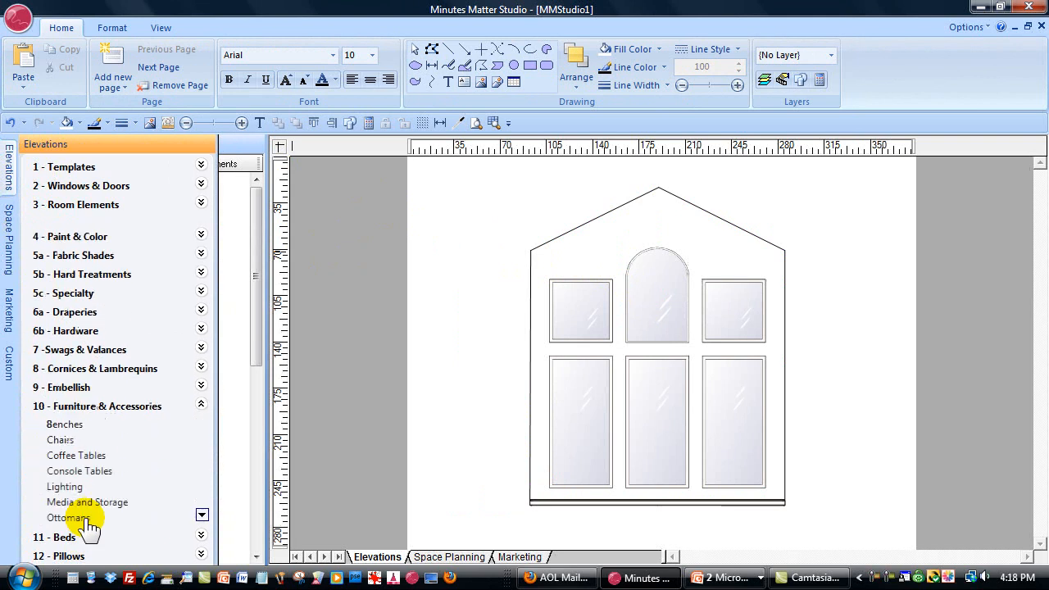
click(205, 519)
click(205, 519)
click(205, 518)
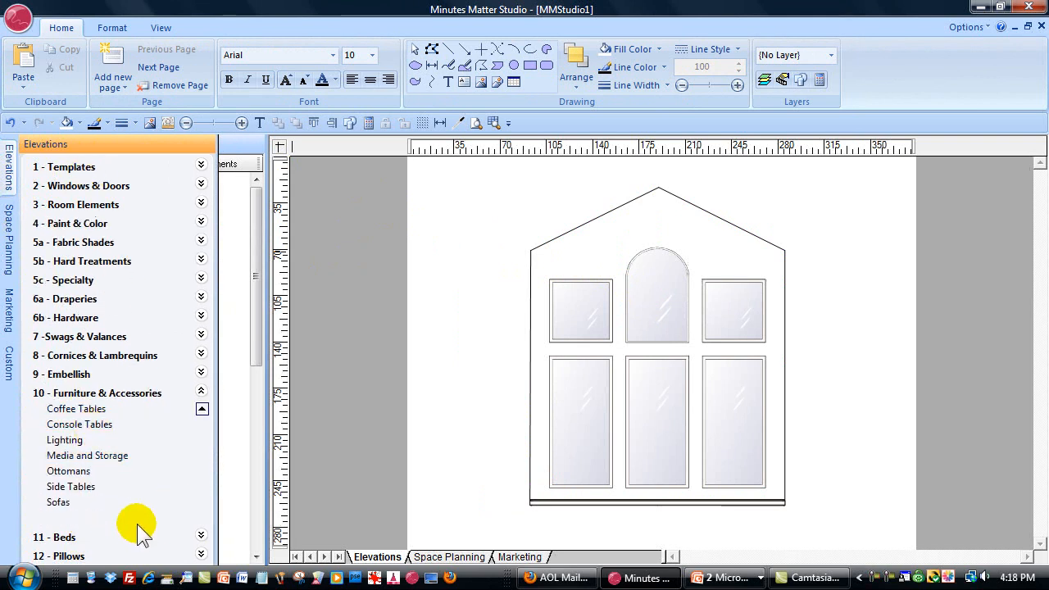
click(59, 505)
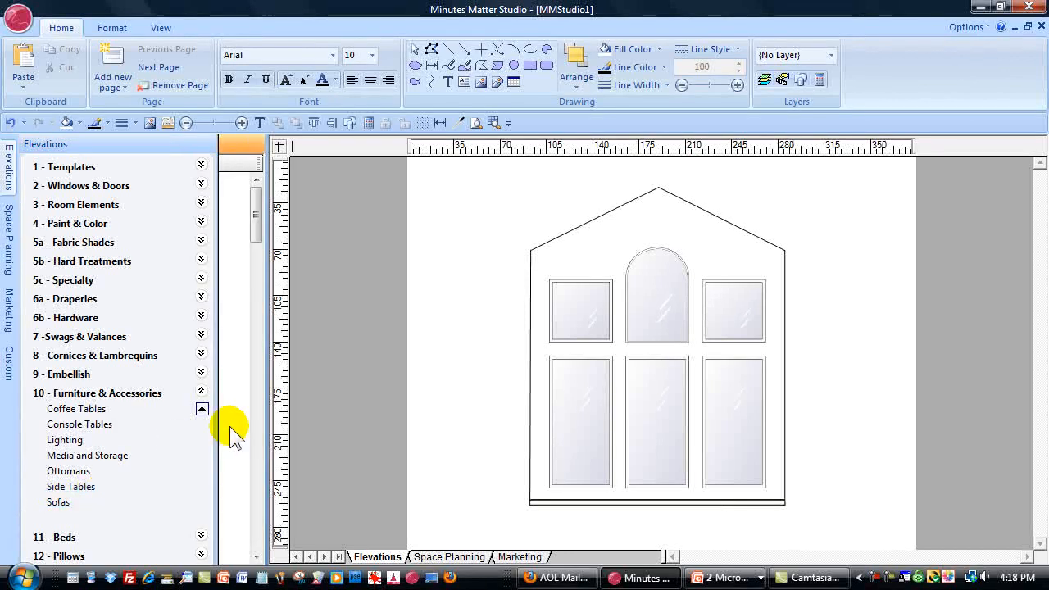
drag(258, 206, 261, 293)
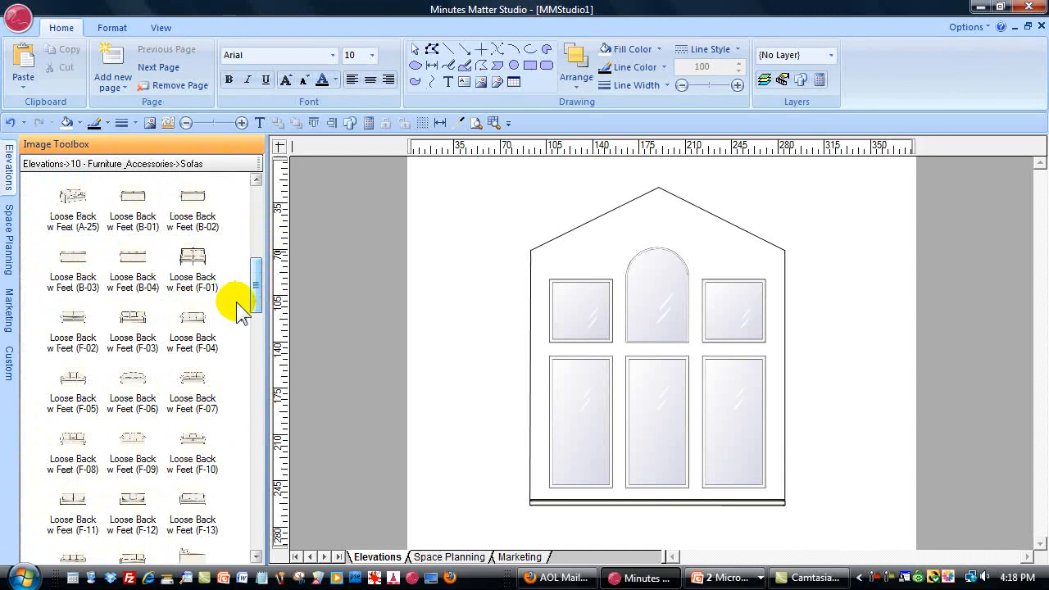
mouse_move(135, 322)
drag(136, 321, 544, 428)
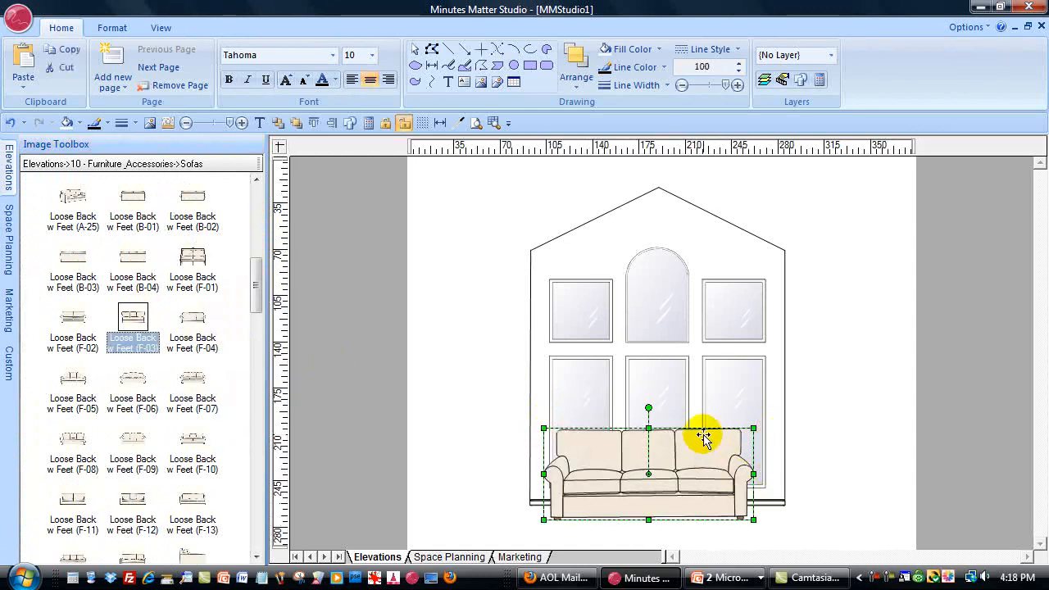
Step: Set the sofa's width to 83 inches while keeping its aspect ratio, and centre it in front of the middle lower window
right_click(703, 438)
click(750, 426)
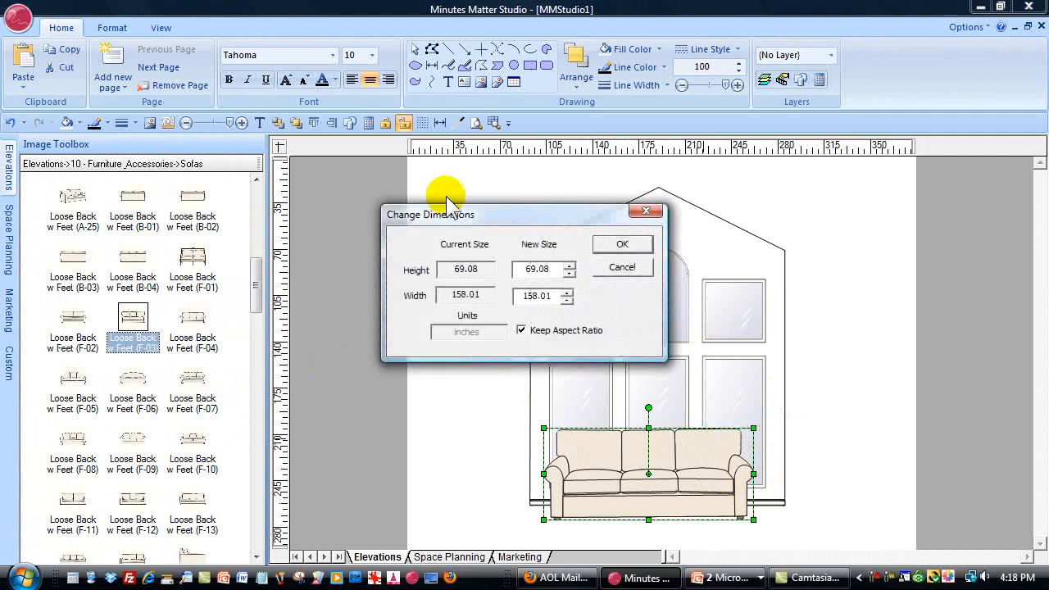
drag(548, 299, 488, 294)
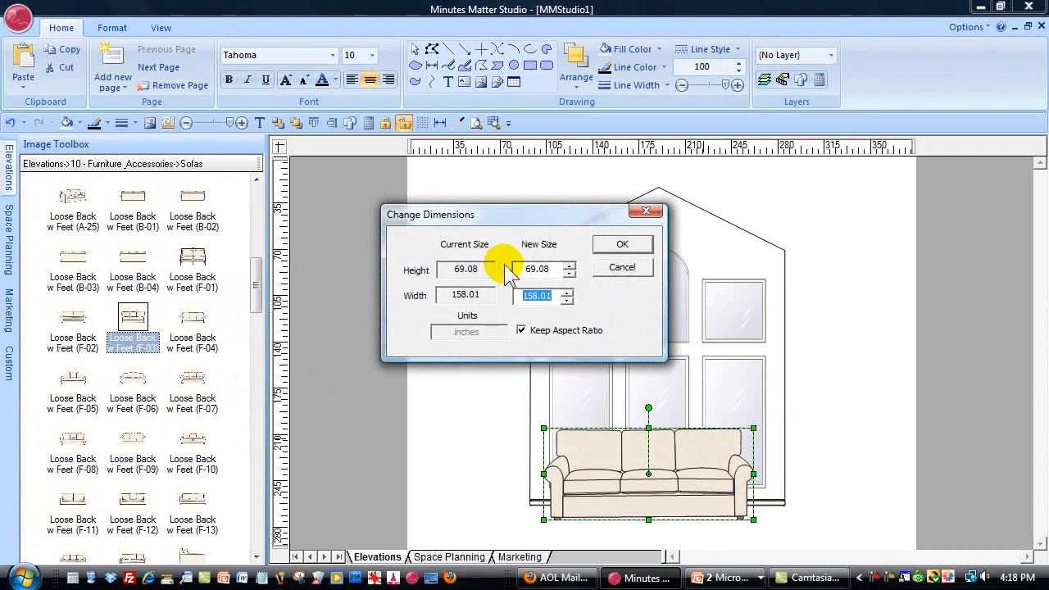
text(83)
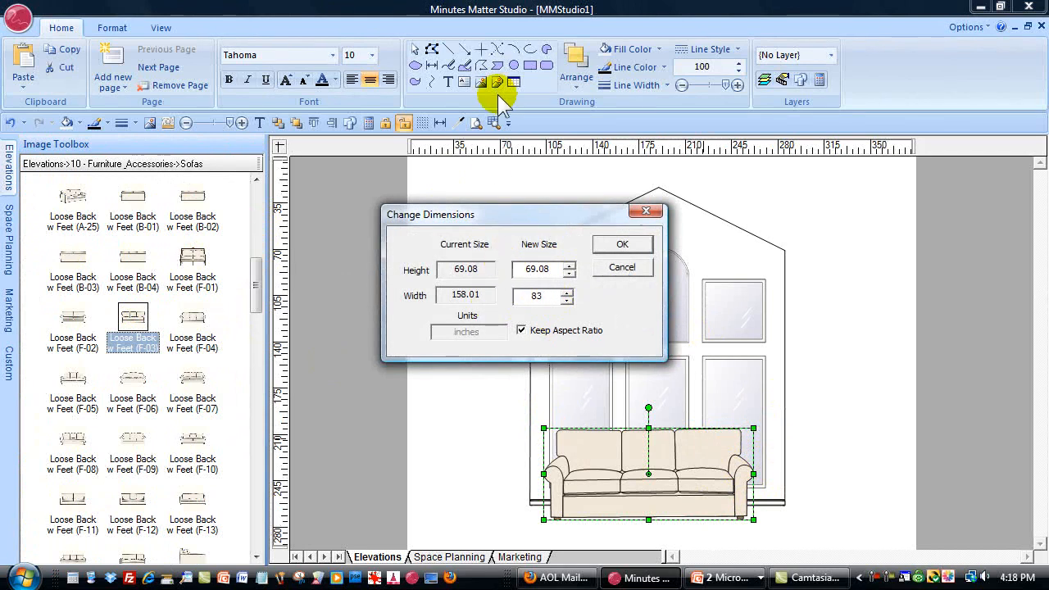
click(622, 244)
drag(577, 438, 659, 494)
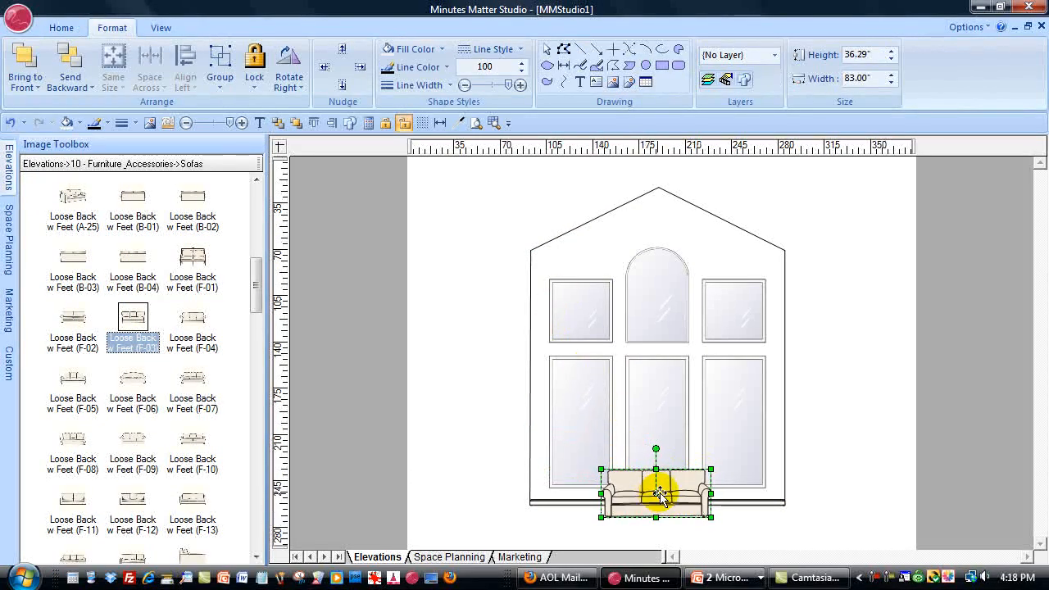
click(847, 409)
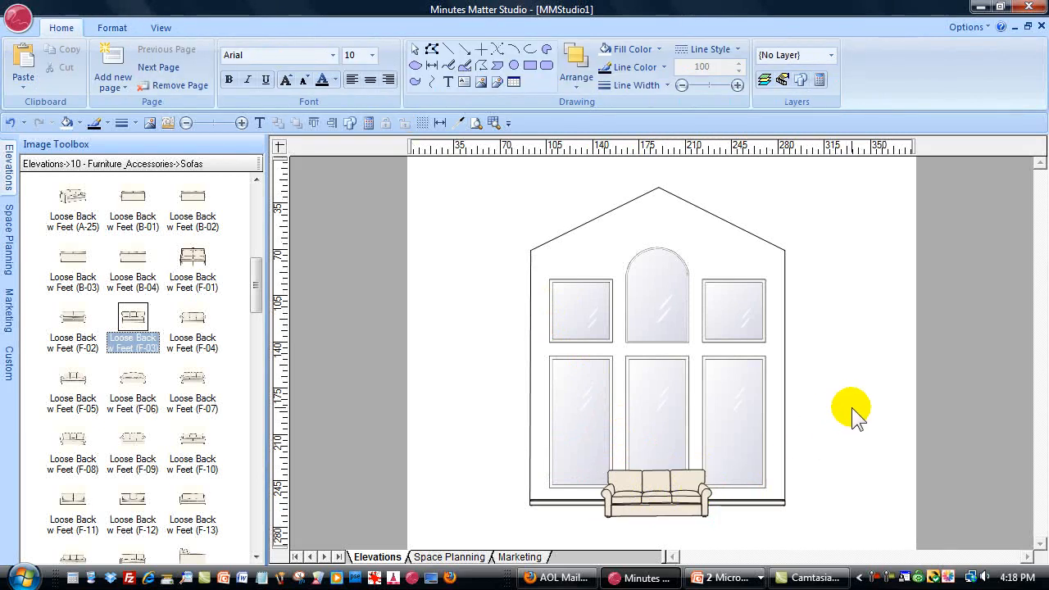